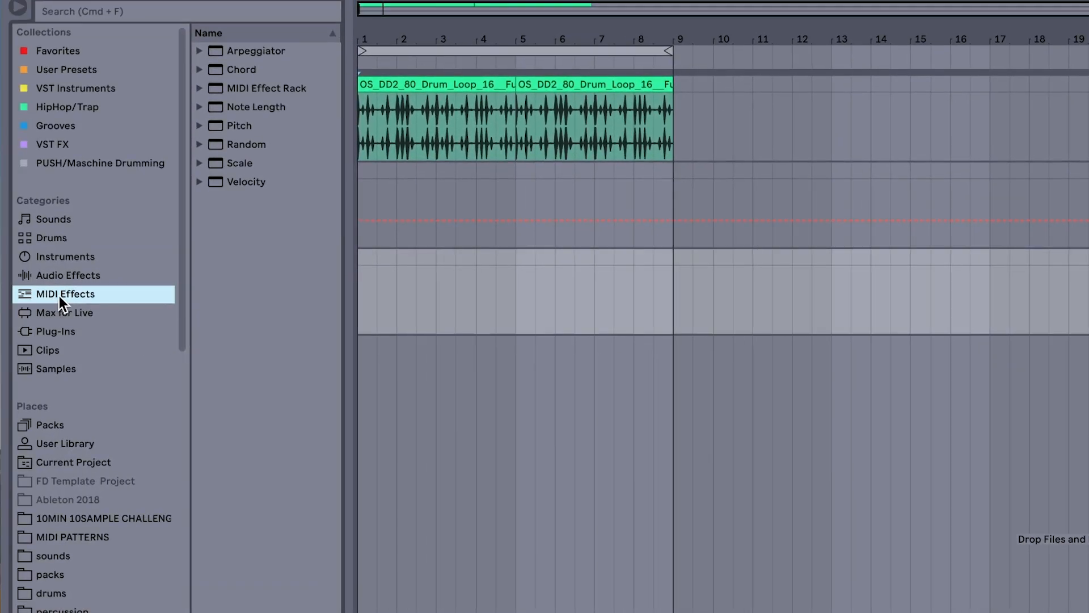
# Step: Add the Minor 9th preset from the Chord device's Others presets to the third track, ahead of its Wurli V2 instrument
pyautogui.click(198, 70)
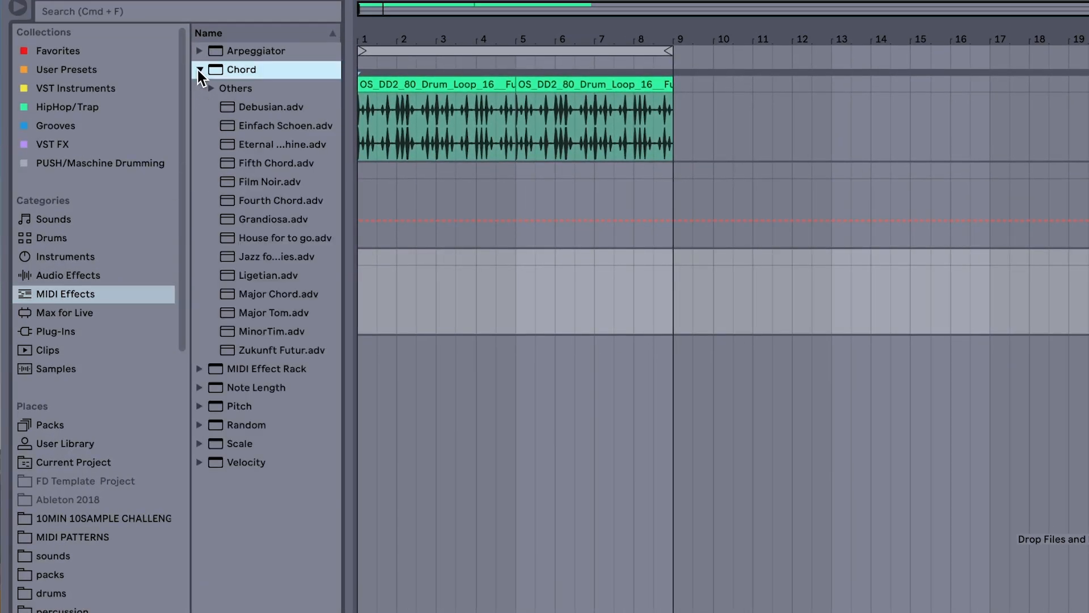
pyautogui.click(261, 273)
pyautogui.click(261, 257)
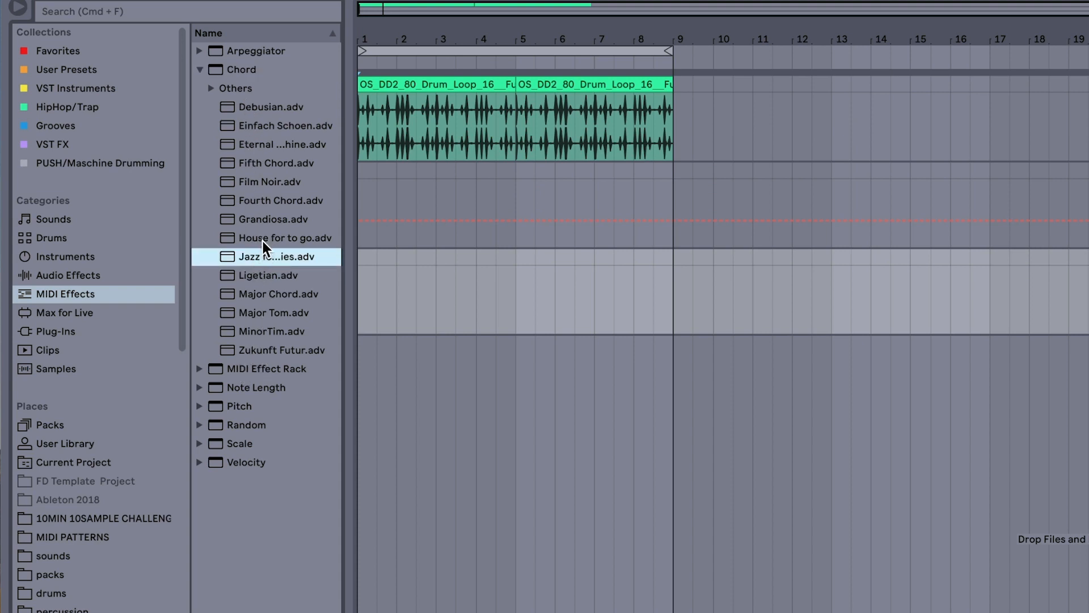
pyautogui.click(210, 88)
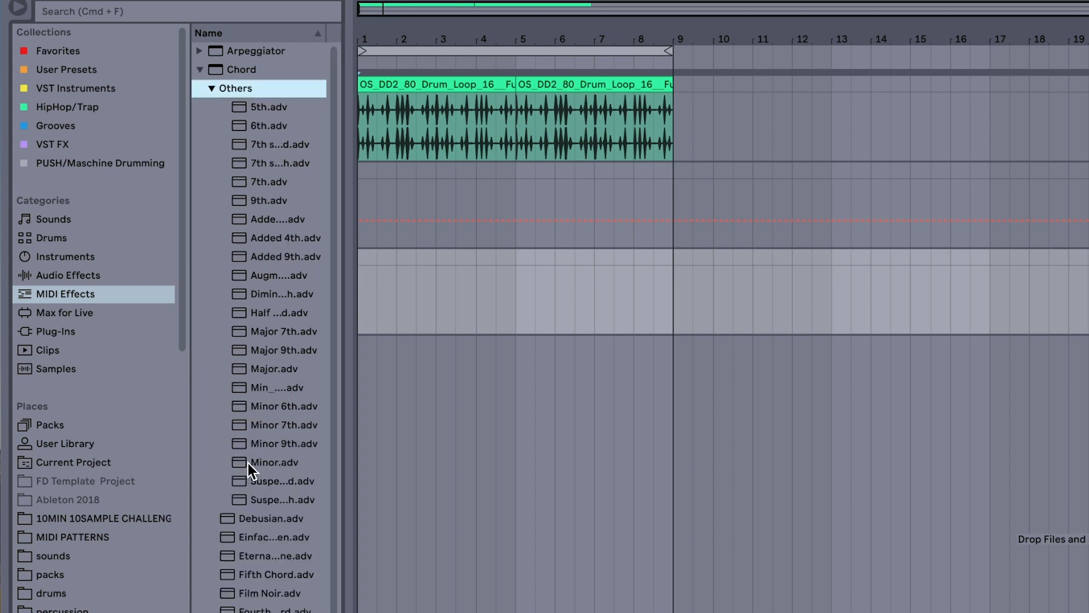
pyautogui.click(260, 431)
pyautogui.click(254, 444)
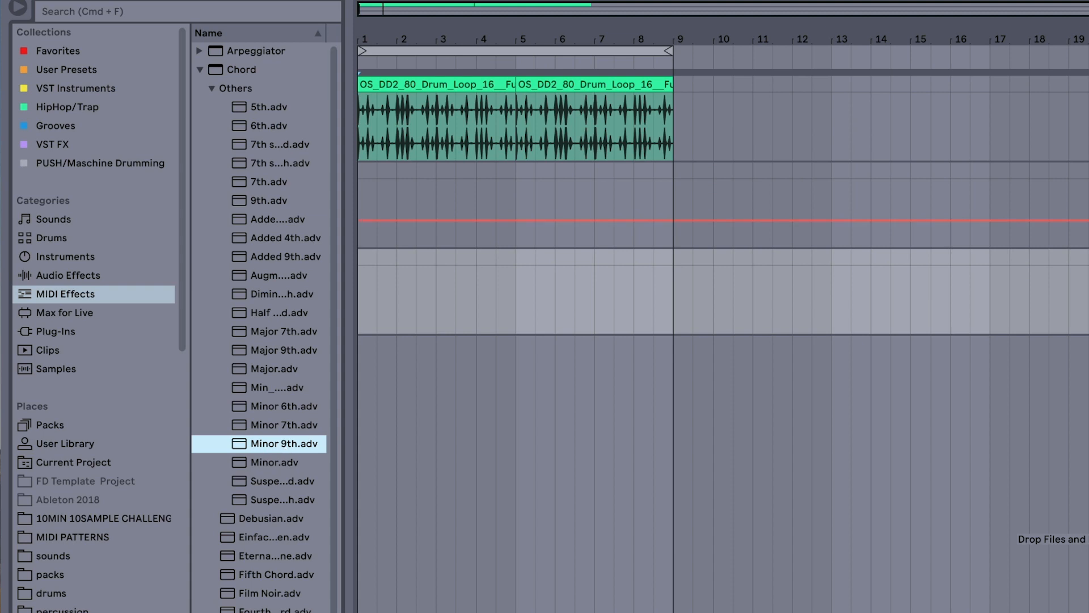
pyautogui.click(358, 257)
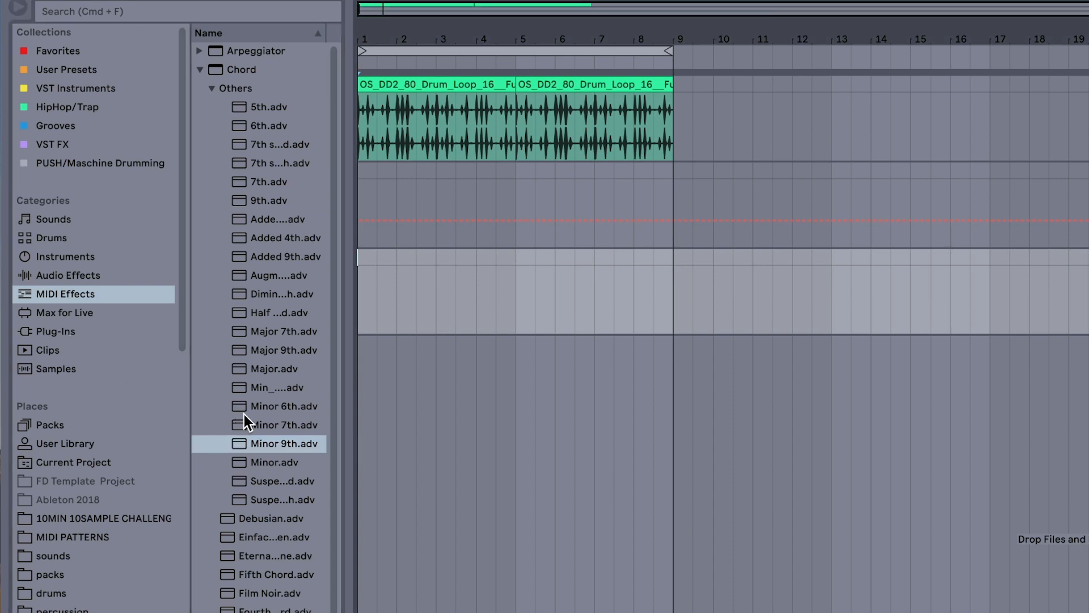
pyautogui.moveTo(278, 447); pyautogui.dragTo(642, 308)
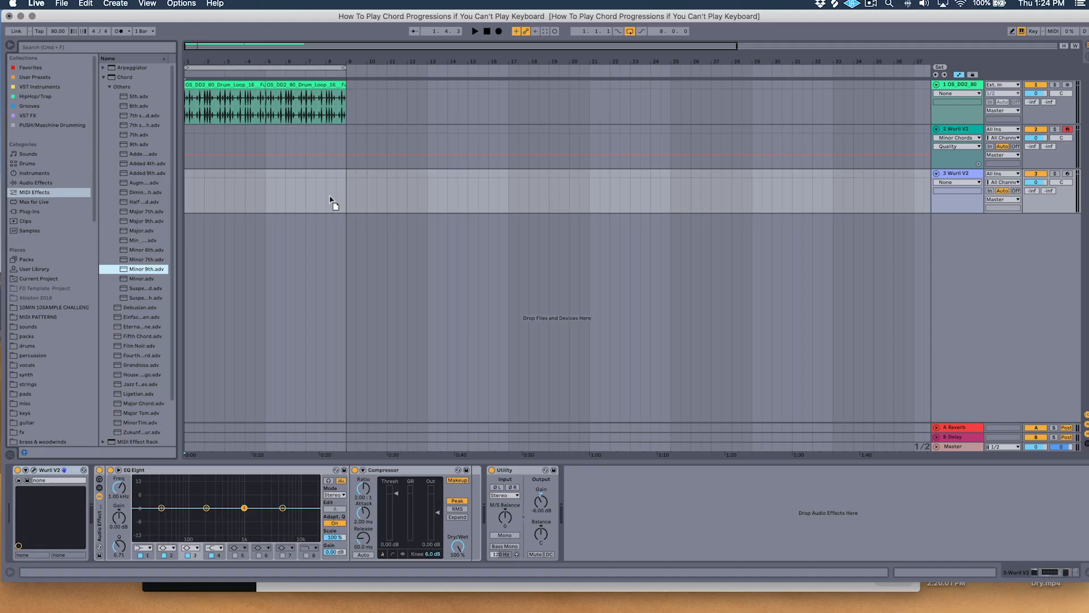
pyautogui.moveTo(331, 197); pyautogui.dragTo(330, 197)
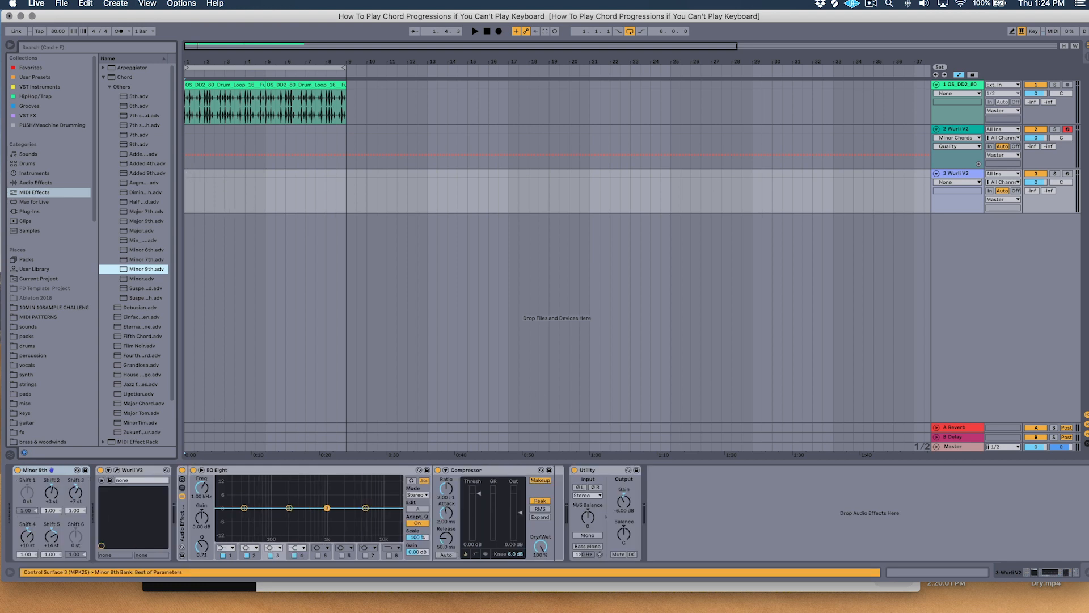
# Step: Arm the third track, Wurli V2, for input and play single notes to audition the Minor 9th chord
pyautogui.click(1068, 174)
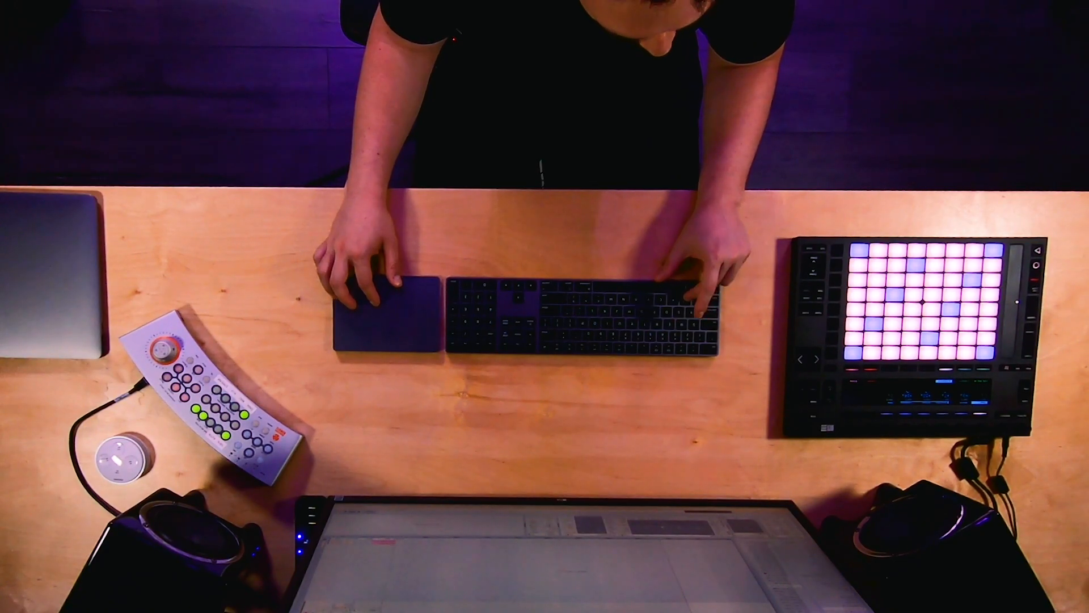
pyautogui.press('a')
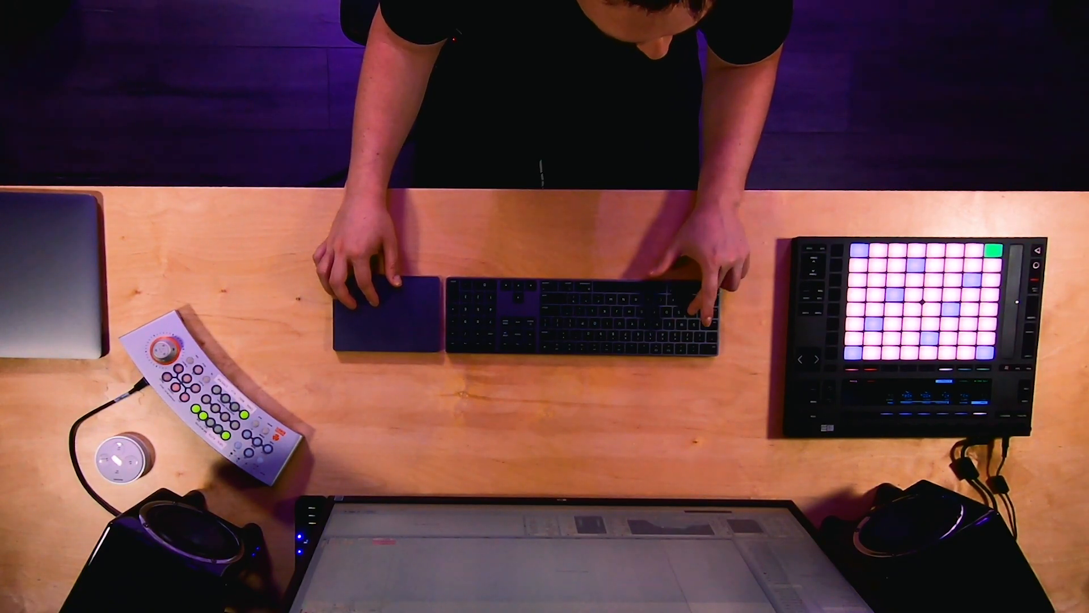
pyautogui.press('a')
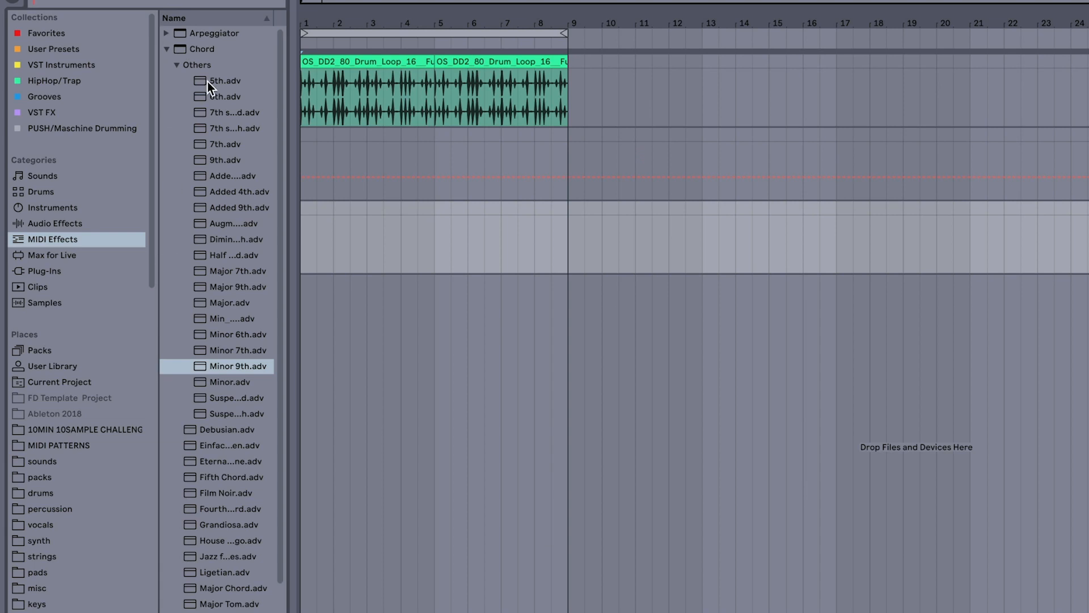
# Step: Insert the C Minor preset of the Scale MIDI effect between Minor 9th and Wurli V2, and audition it with a note
pyautogui.click(176, 64)
pyautogui.click(167, 51)
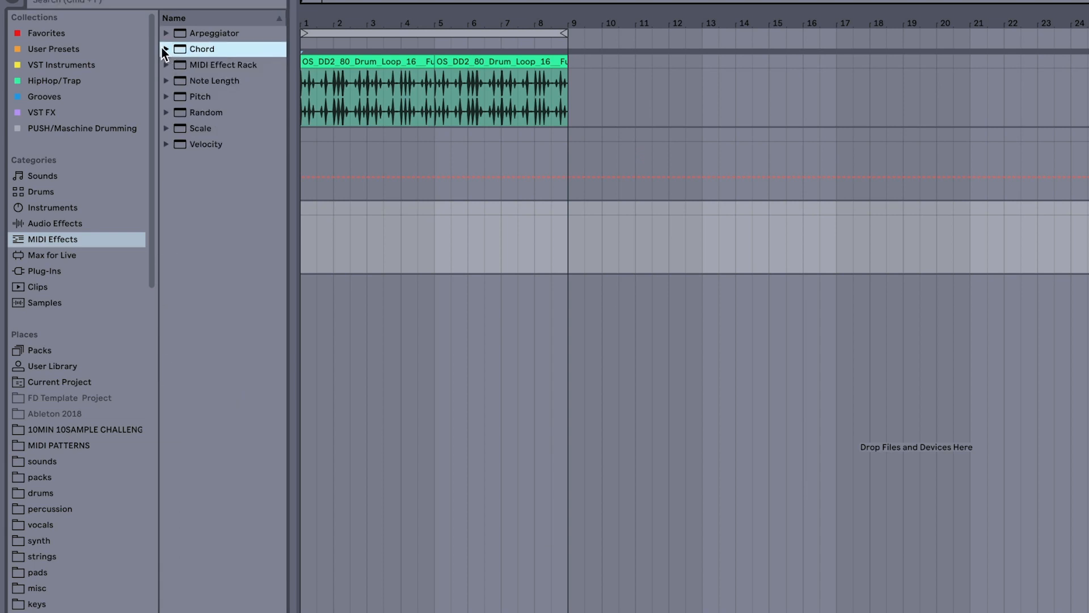
pyautogui.click(166, 129)
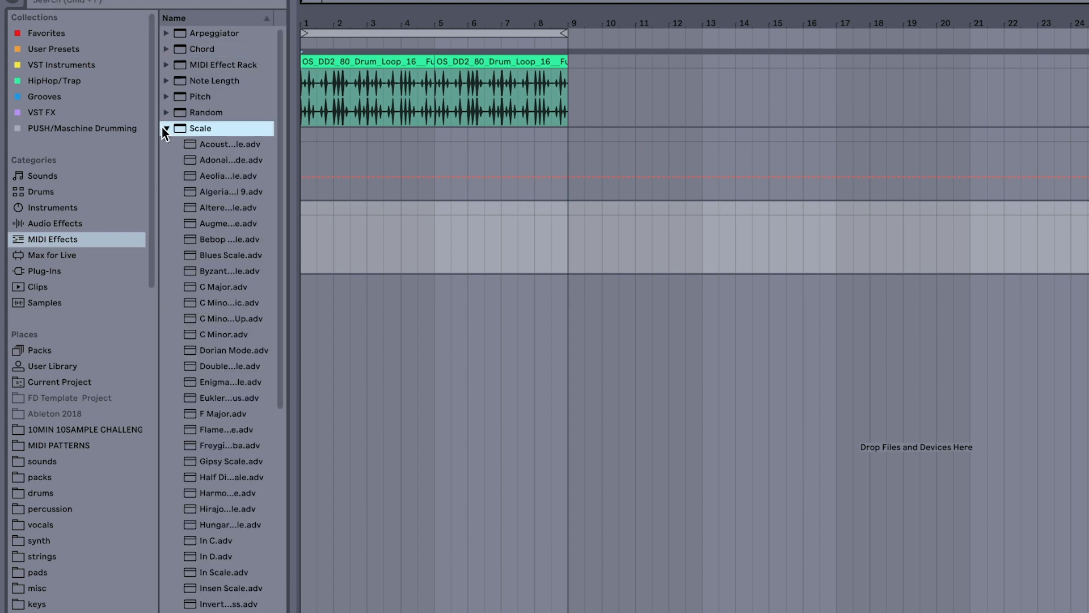
pyautogui.scroll(-5, 170, 383)
pyautogui.scroll(-1, 170, 383)
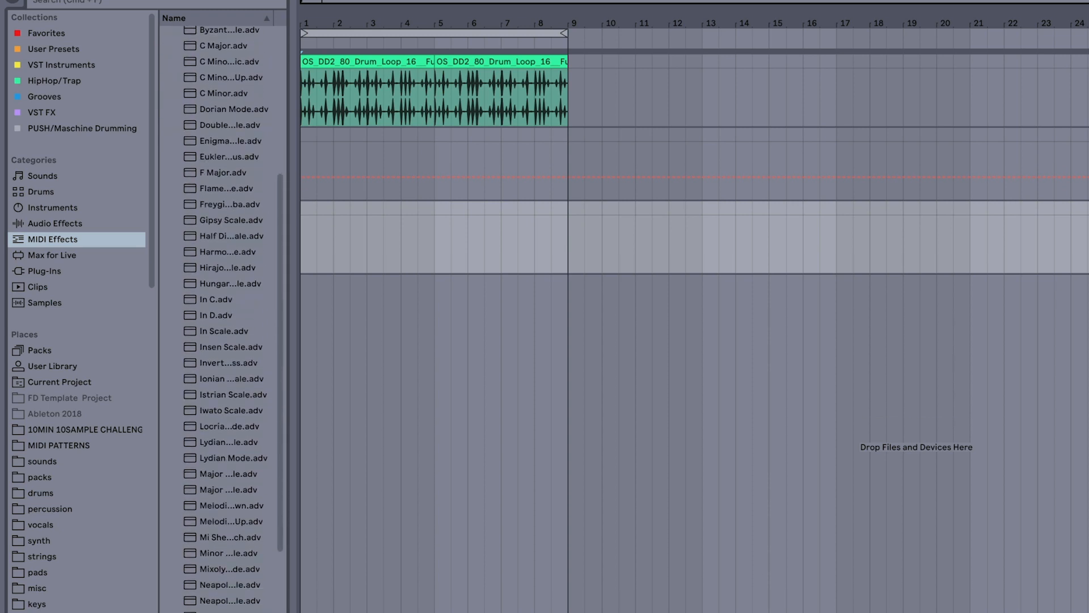
pyautogui.scroll(1, 280, 148)
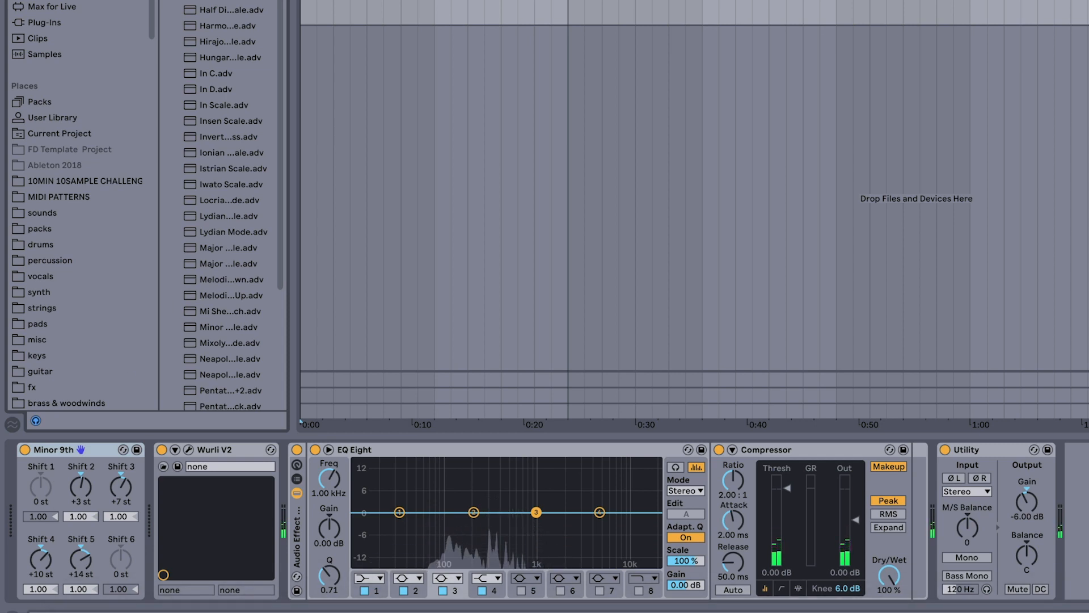
pyautogui.moveTo(233, 2); pyautogui.dragTo(235, 590)
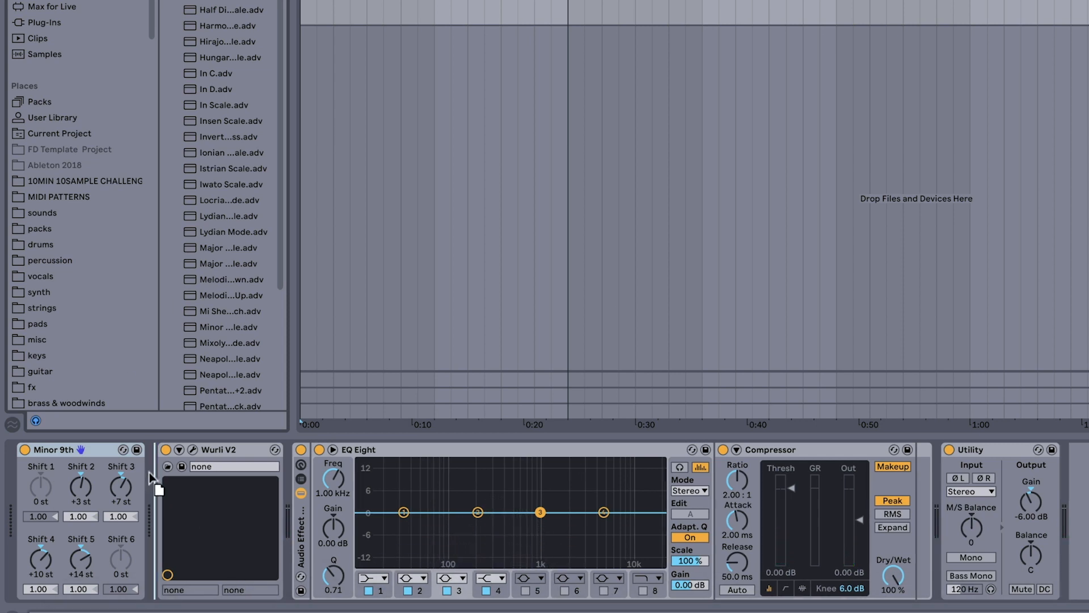
pyautogui.moveTo(149, 471); pyautogui.dragTo(149, 471)
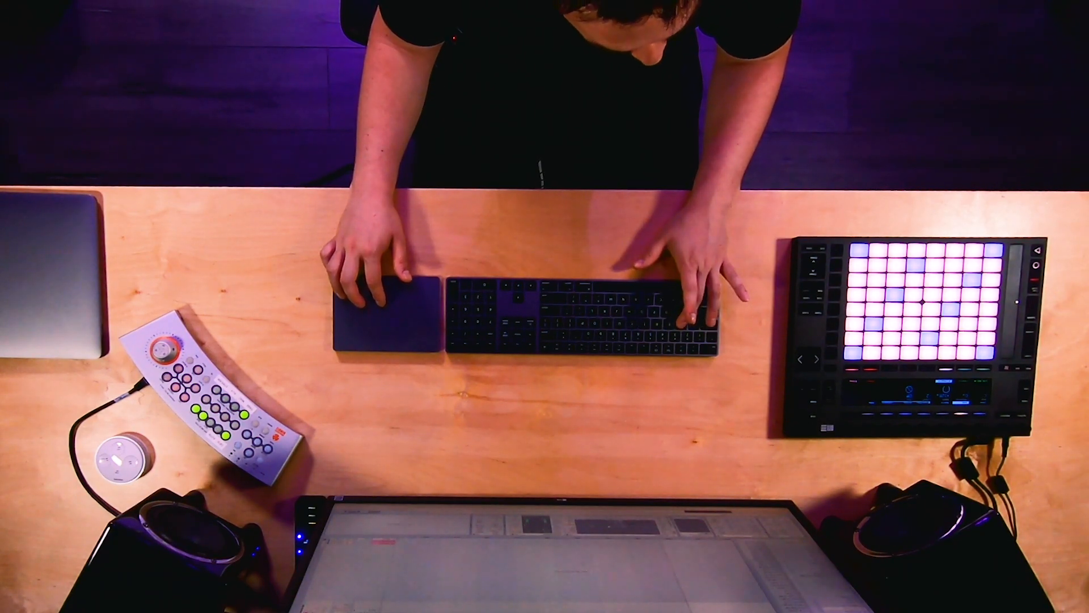
pyautogui.press('s')
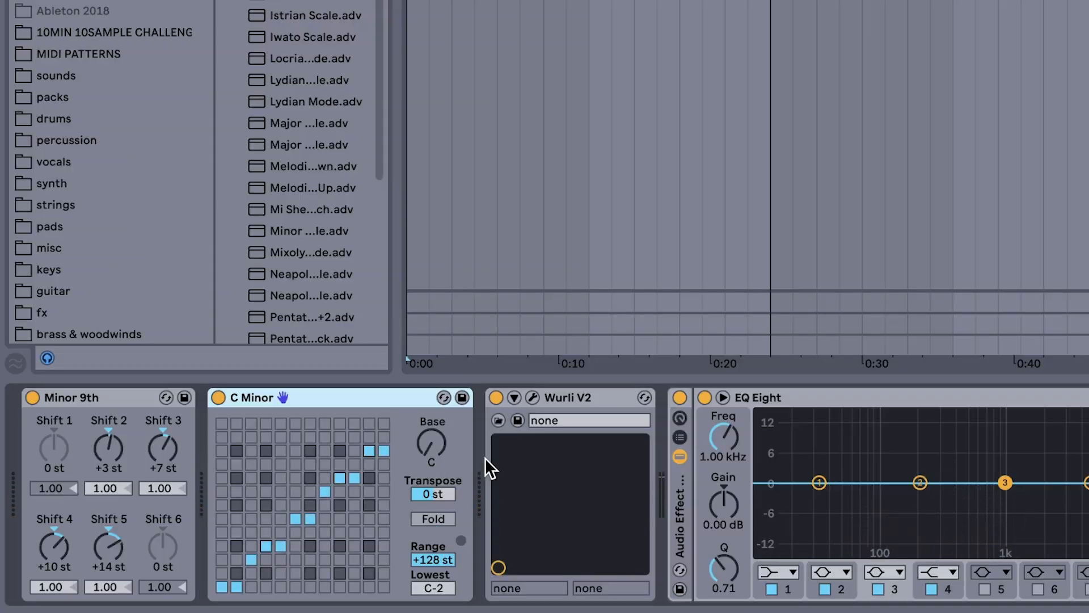
# Step: Try the C Minor scale ahead of the Minor 9th chord device, return it behind that device, and stop playback
pyautogui.moveTo(87, 384); pyautogui.dragTo(24, 394)
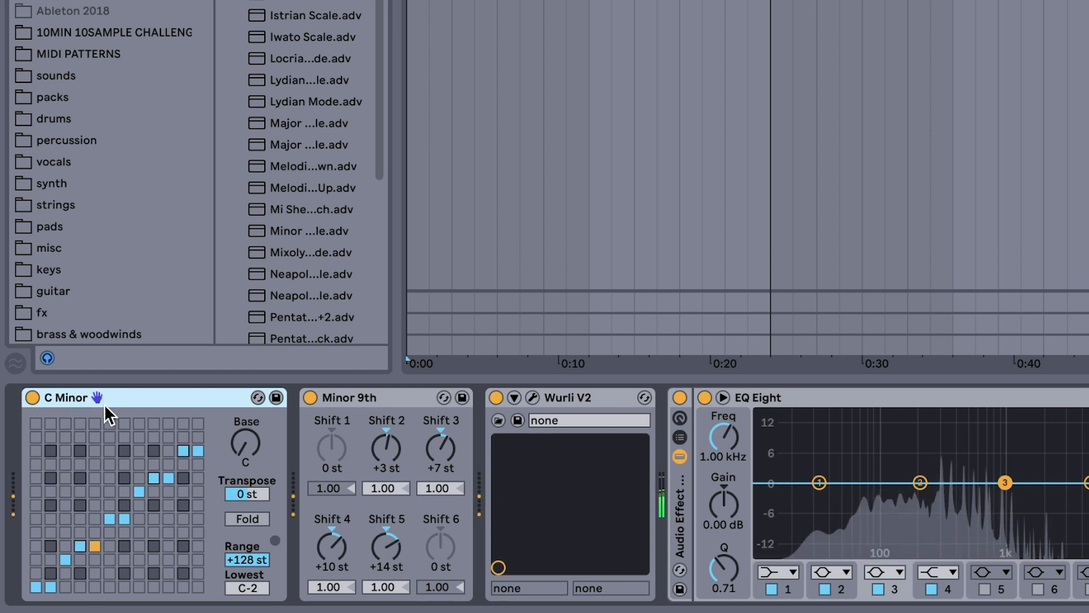
pyautogui.moveTo(89, 400); pyautogui.dragTo(454, 434)
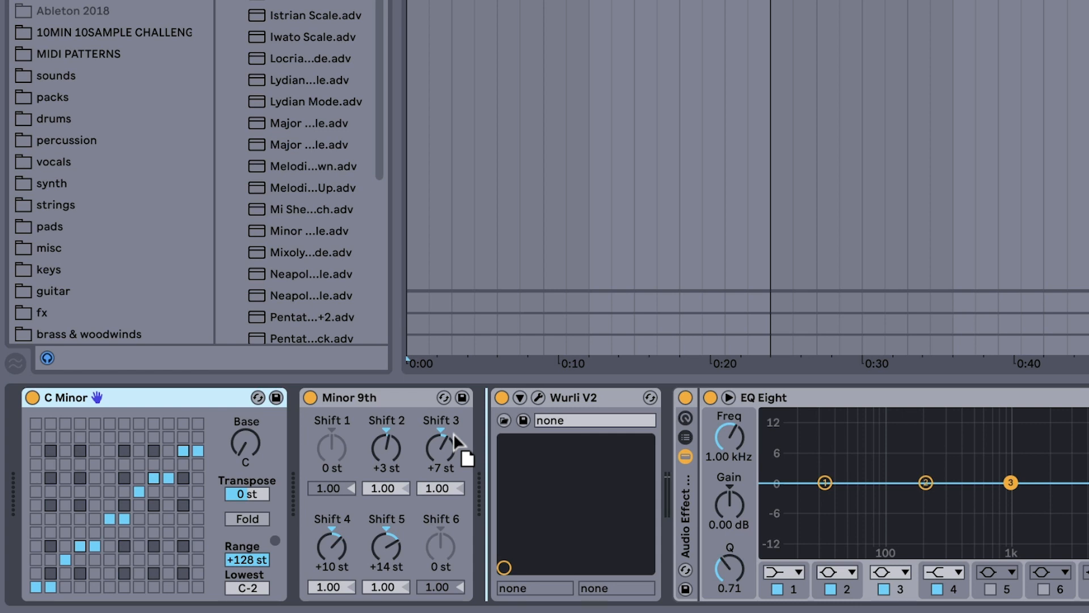
pyautogui.moveTo(454, 434); pyautogui.dragTo(452, 432)
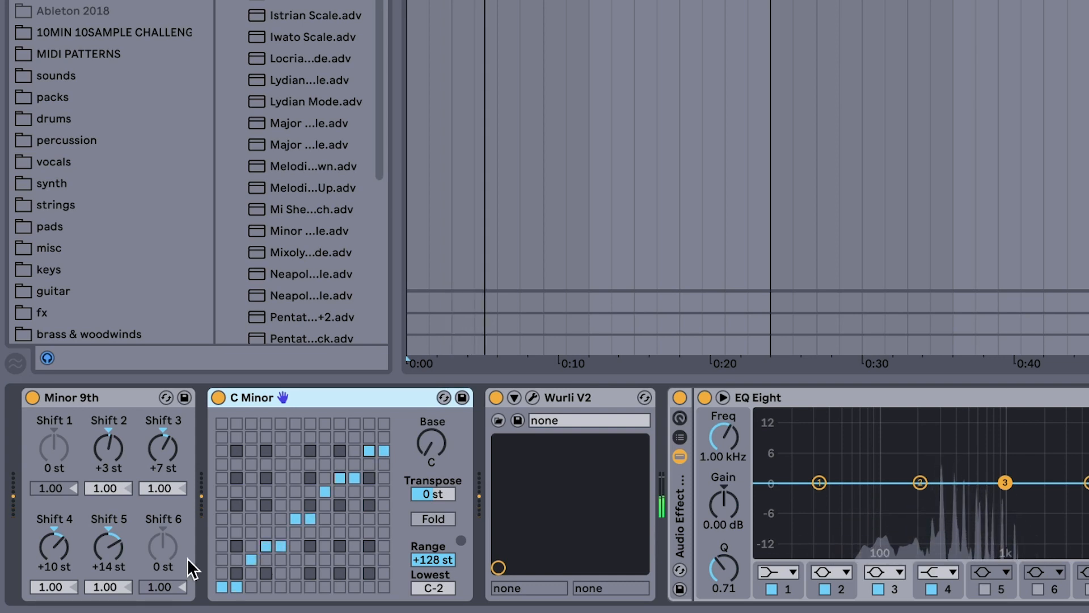
pyautogui.press('space')
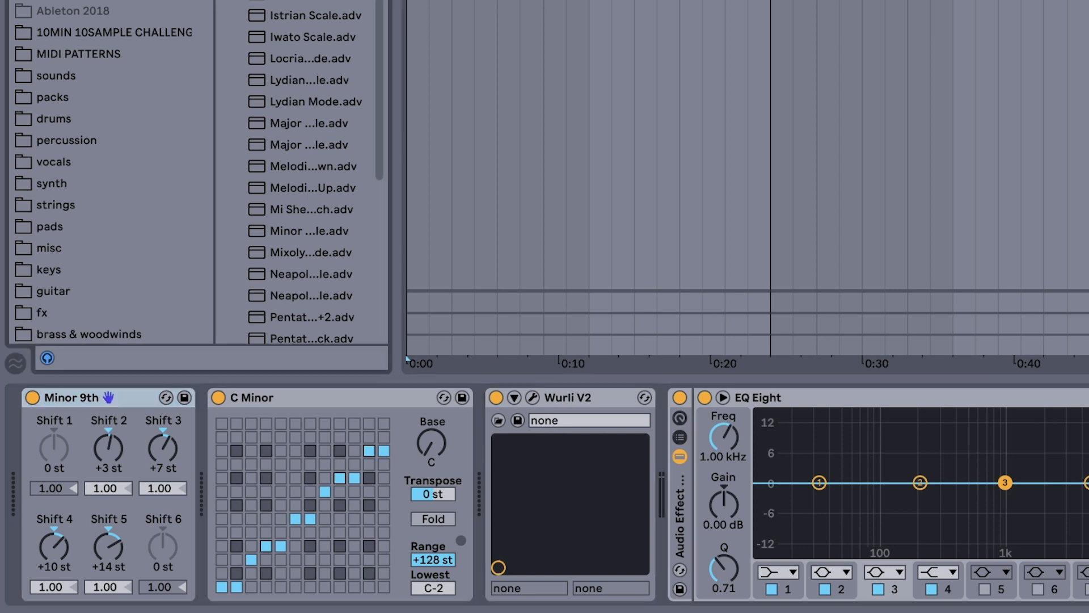
# Step: Search for CHORD, insert an empty Chord device between Minor 9th and C Minor, and deactivate both of those neighbouring devices
pyautogui.press('super+f')
pyautogui.moveTo(278, 1); pyautogui.dragTo(205, 489)
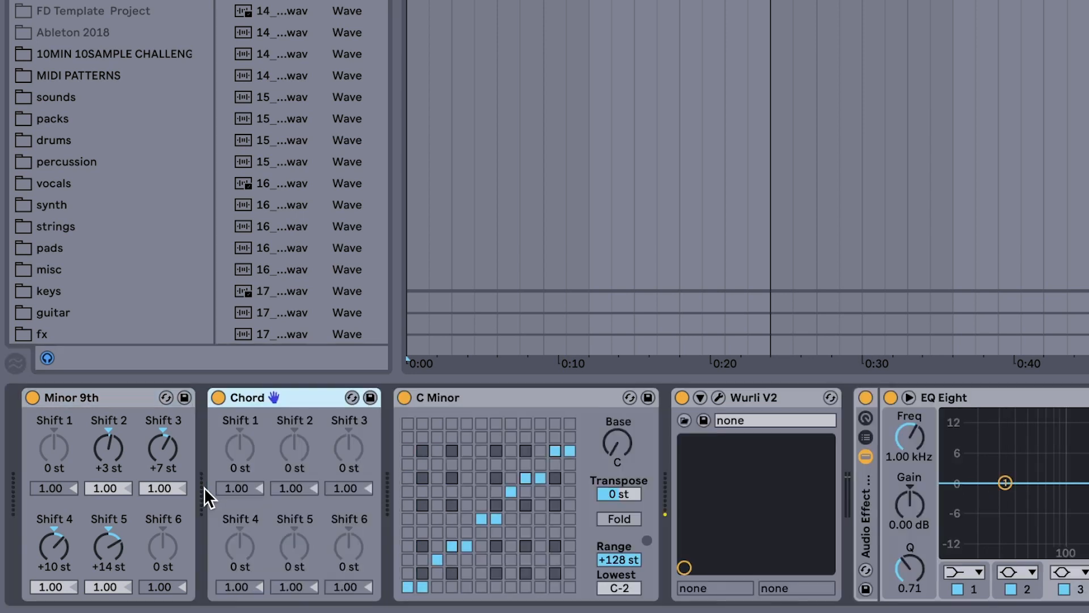
pyautogui.click(31, 396)
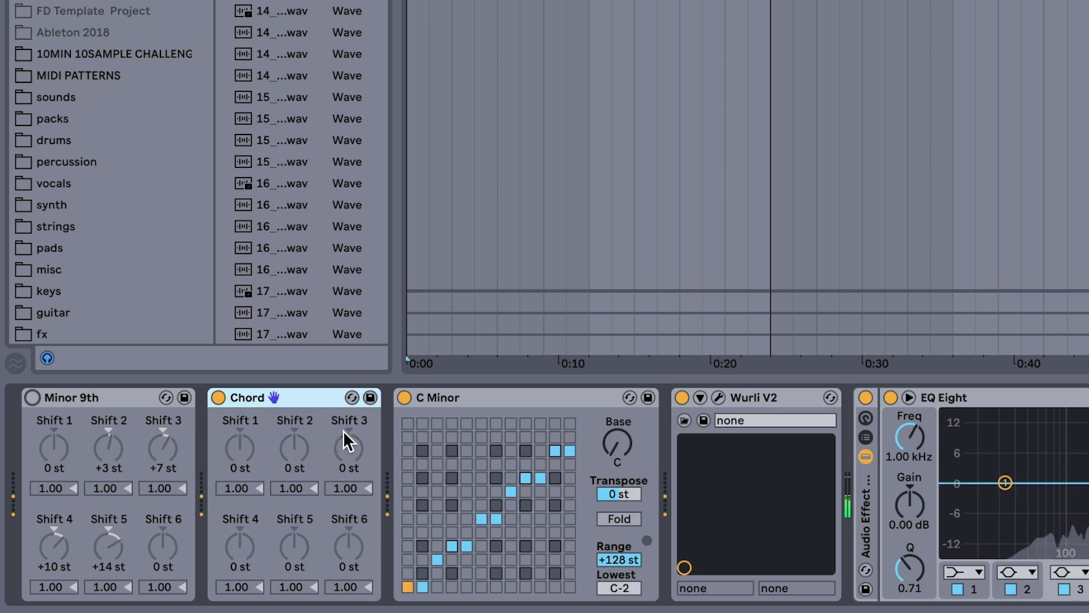
pyautogui.click(406, 397)
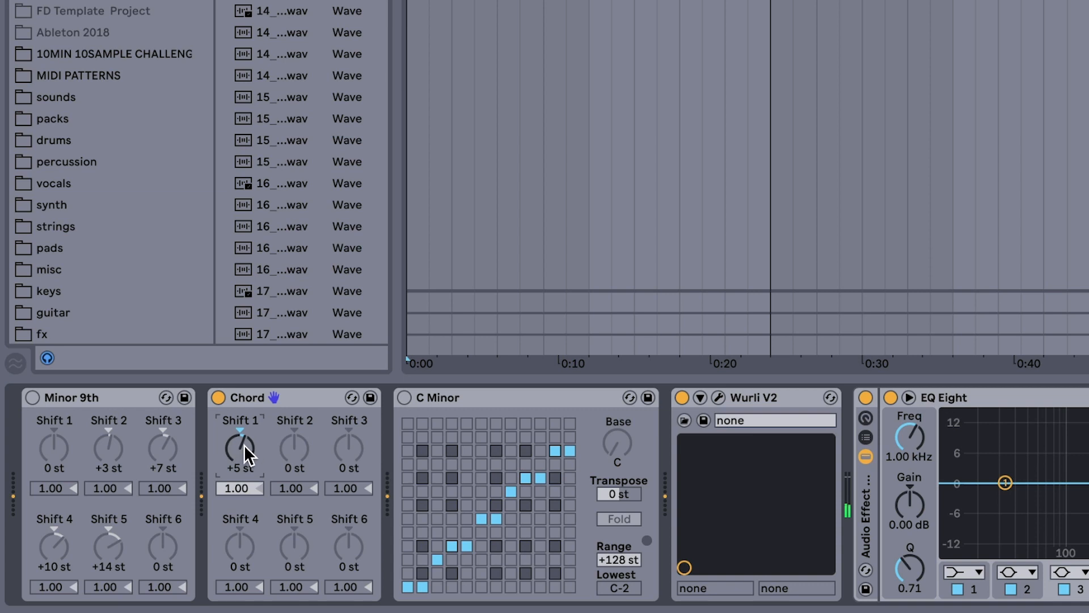
# Step: Set Chord Shifts 1 to 4 to +3, +7, +14 and +24 st, with Shifts 1 and 4 velocity at 1.64, and reactivate C Minor
pyautogui.moveTo(240, 493); pyautogui.dragTo(243, 471)
pyautogui.moveTo(240, 449); pyautogui.dragTo(240, 450)
pyautogui.moveTo(295, 448); pyautogui.dragTo(295, 435)
pyautogui.moveTo(348, 457); pyautogui.dragTo(348, 438)
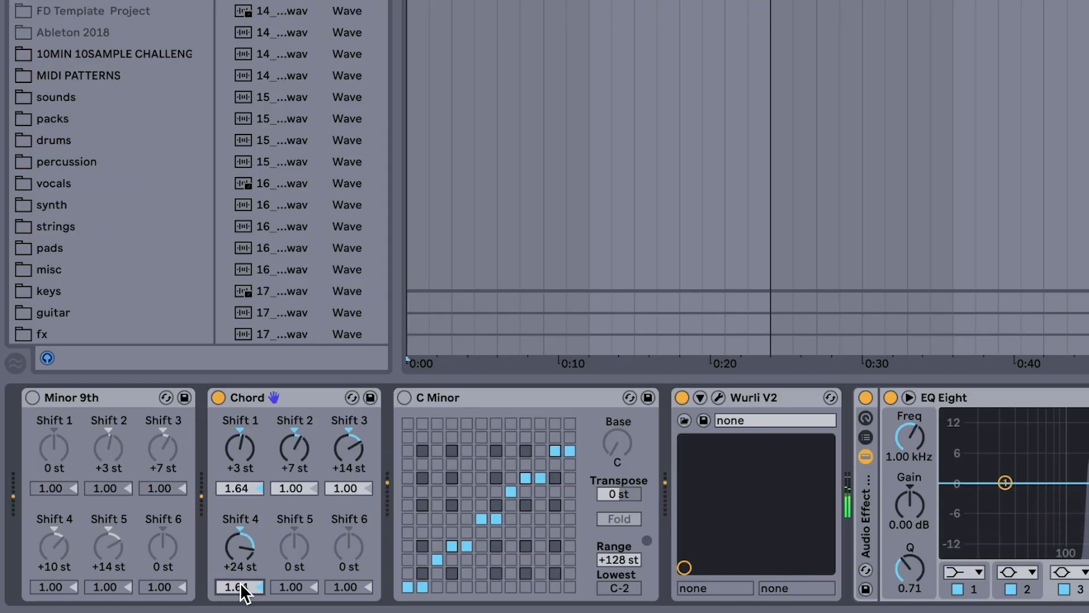
pyautogui.click(404, 396)
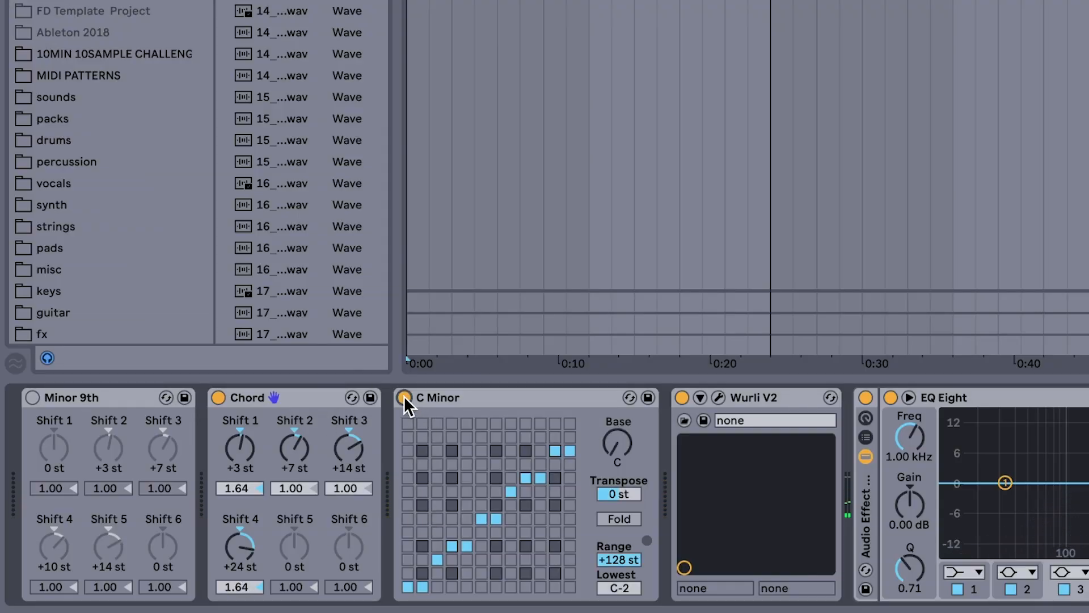
pyautogui.press('space')
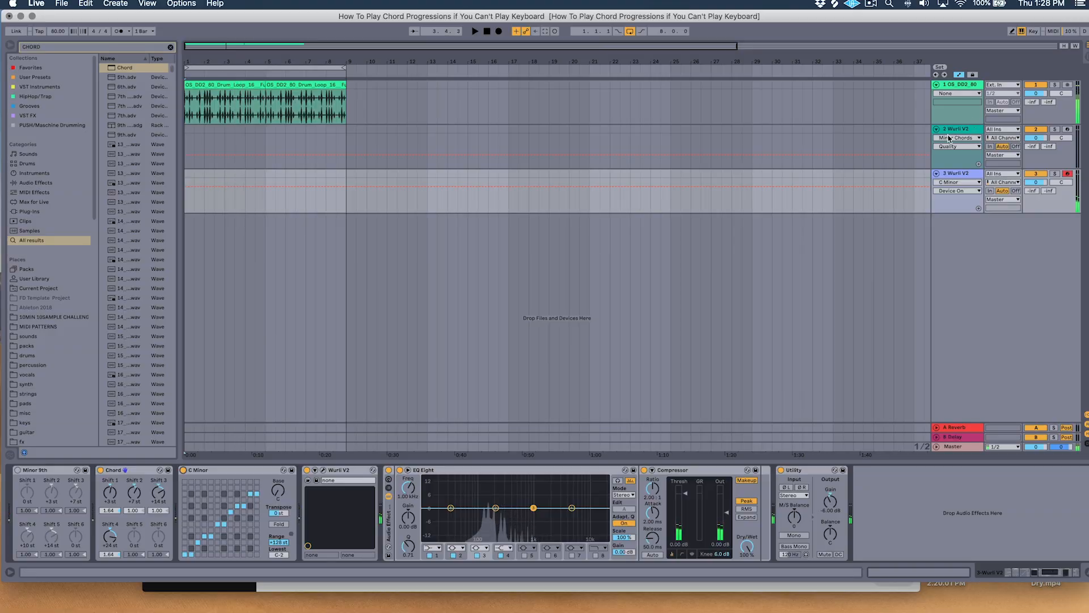
# Step: Arm the second Wurli V2 track and examine the Chord and C Minor scale devices inside its Minor Chords rack
pyautogui.click(973, 134)
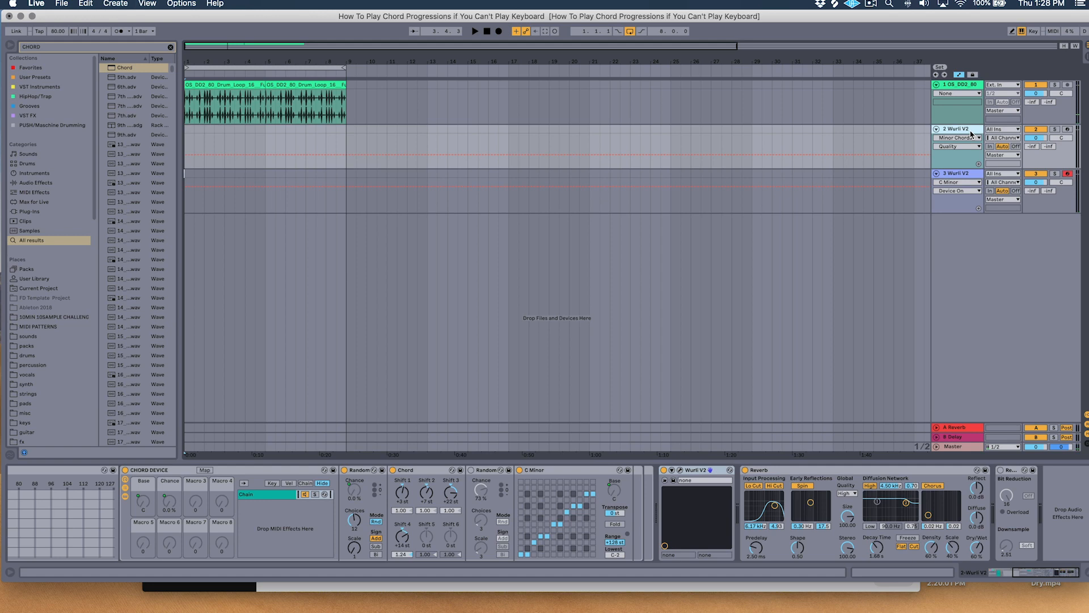
pyautogui.hscroll(-7, 148, 533)
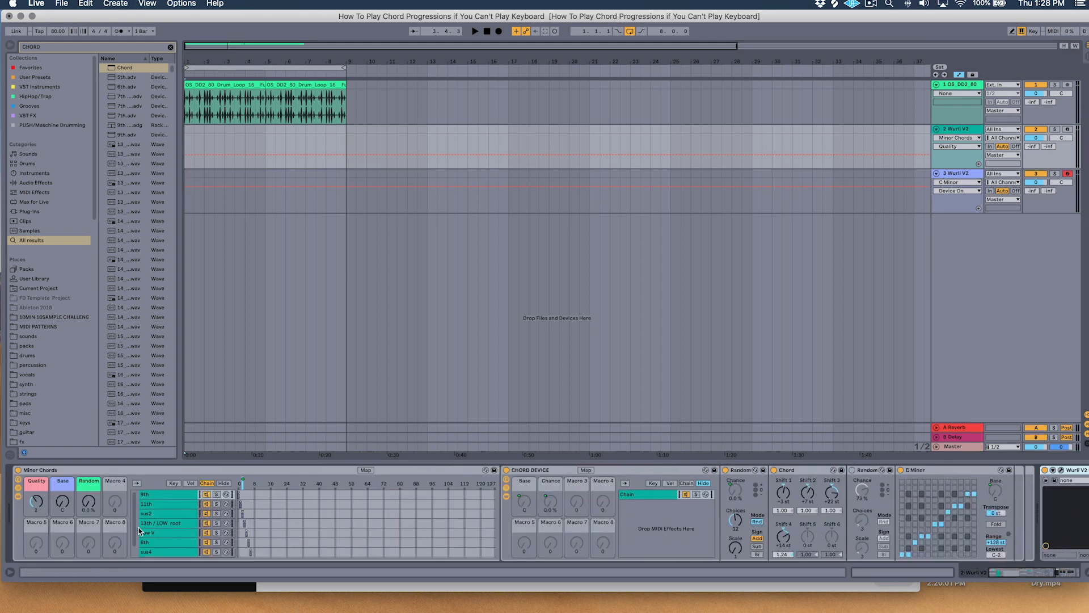
pyautogui.click(954, 130)
pyautogui.click(1070, 130)
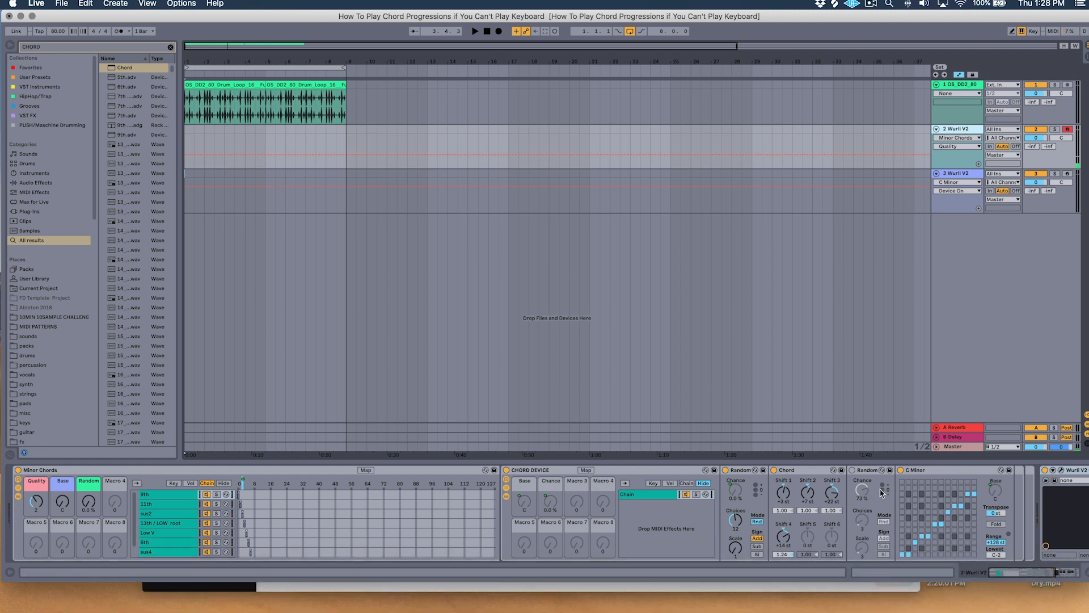
pyautogui.hscroll(5, 882, 492)
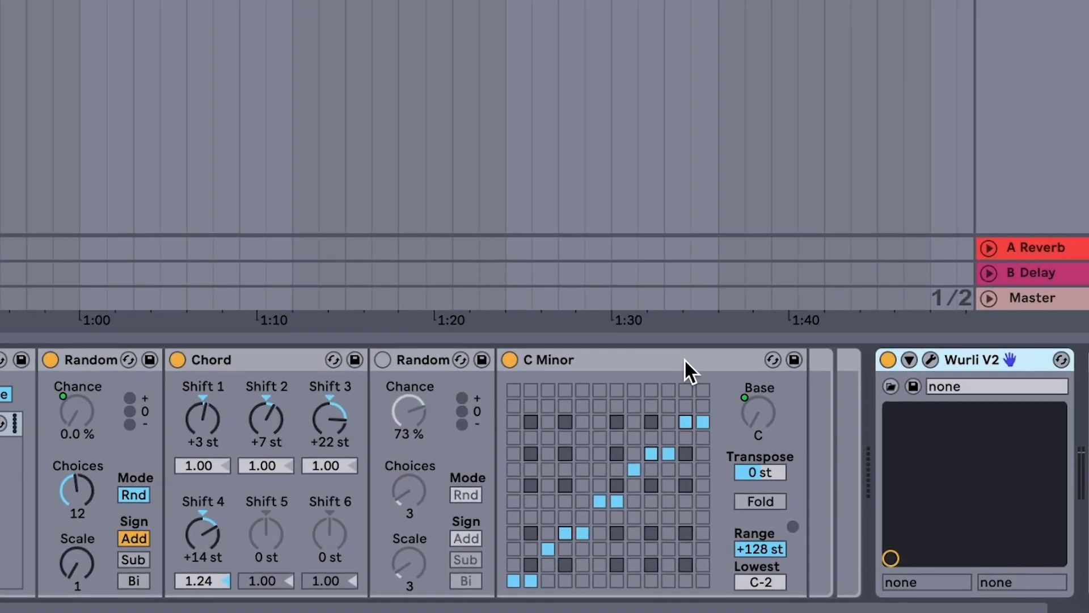
pyautogui.click(686, 361)
pyautogui.click(206, 362)
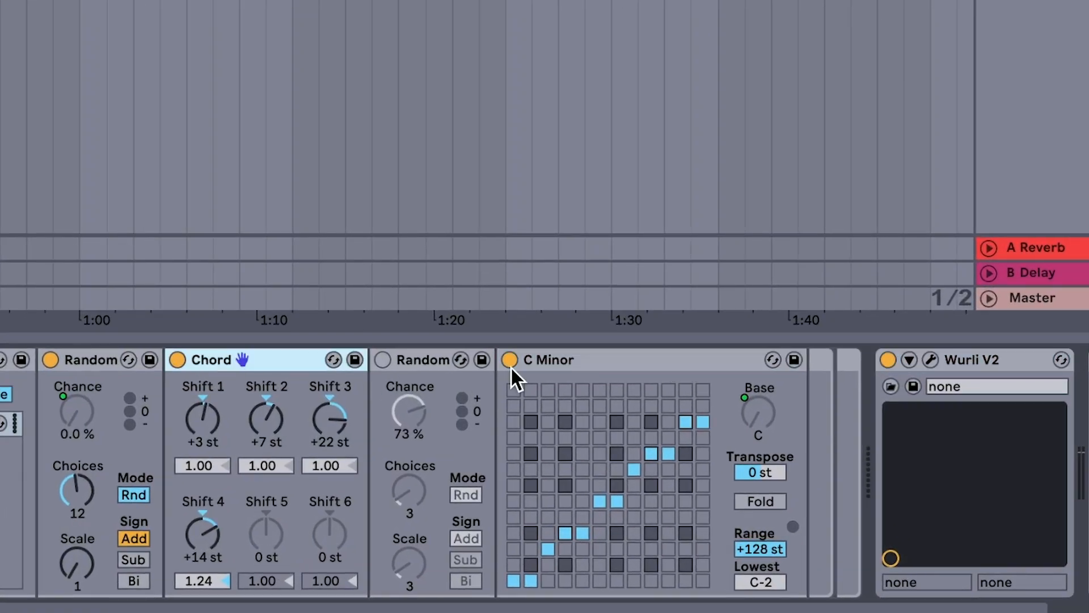
# Step: Group the third track's Chord and C Minor devices into a MIDI effect rack
pyautogui.click(606, 365)
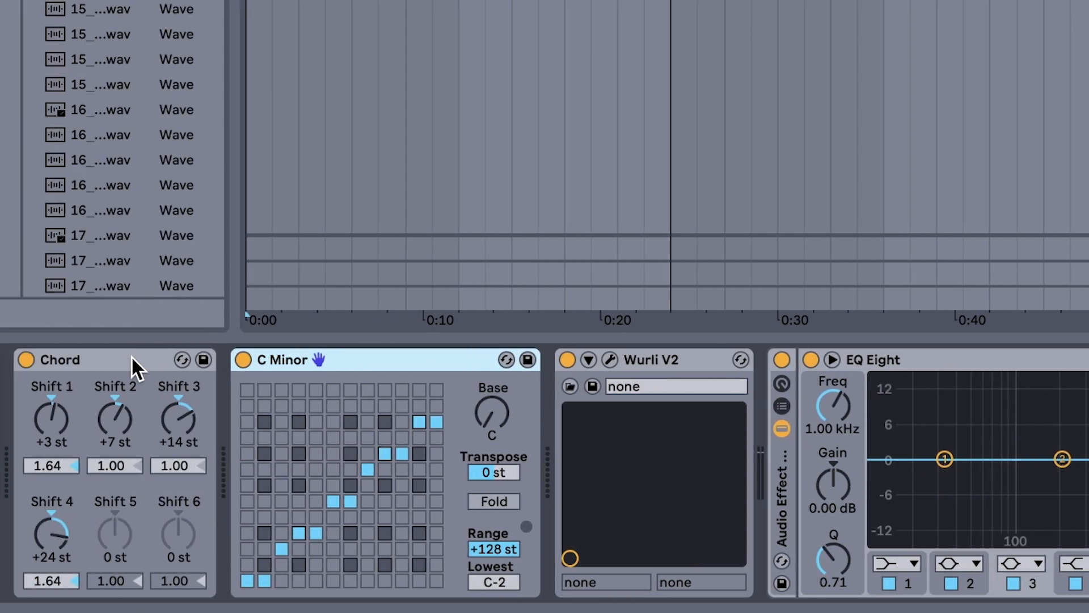
pyautogui.keyDown('shift'); pyautogui.click(131, 357); pyautogui.keyUp('shift')
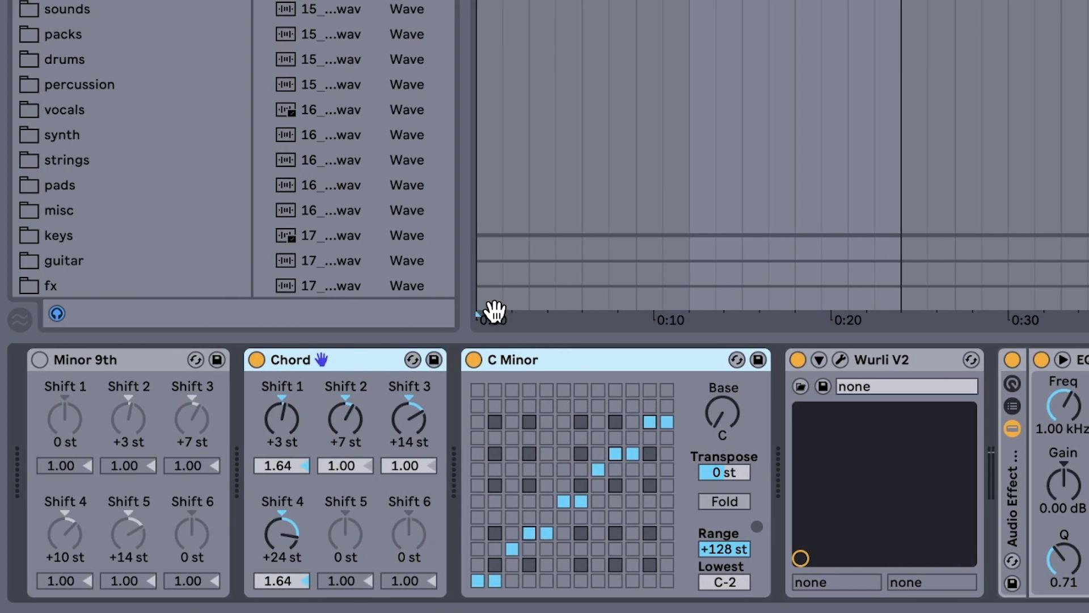
pyautogui.hotkey('ctrl', 'g')
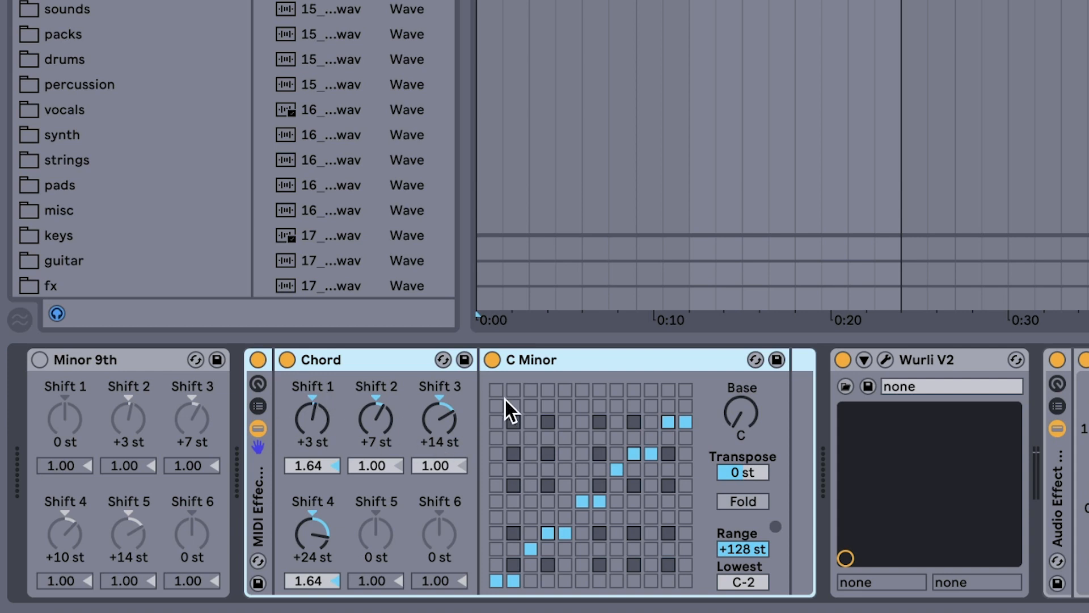
# Step: Show the MIDI effect rack's chain list and rename its only chain Minor 9th
pyautogui.click(257, 405)
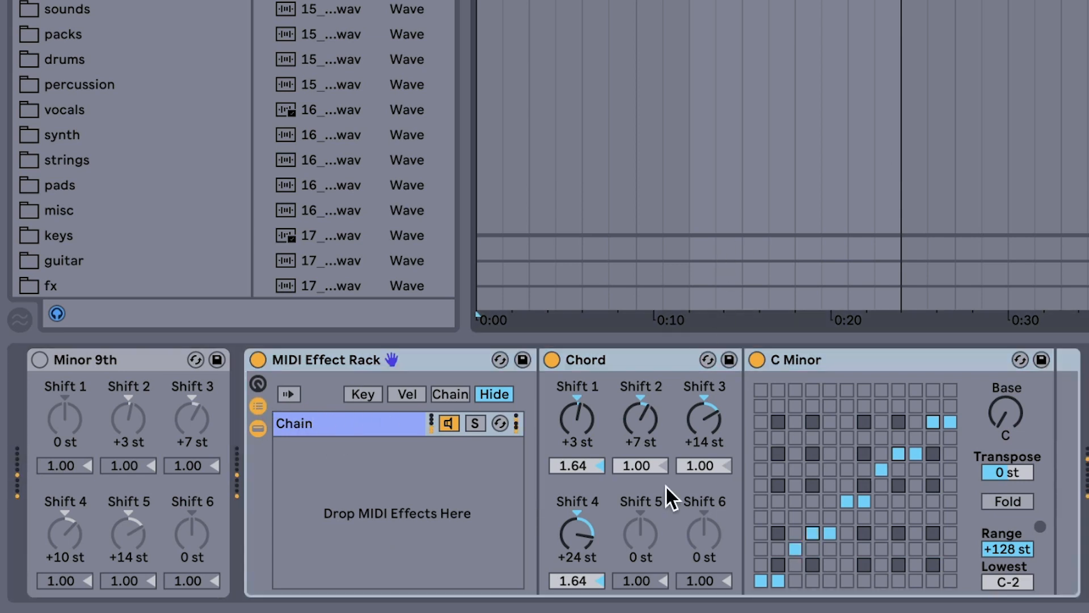
pyautogui.click(321, 420)
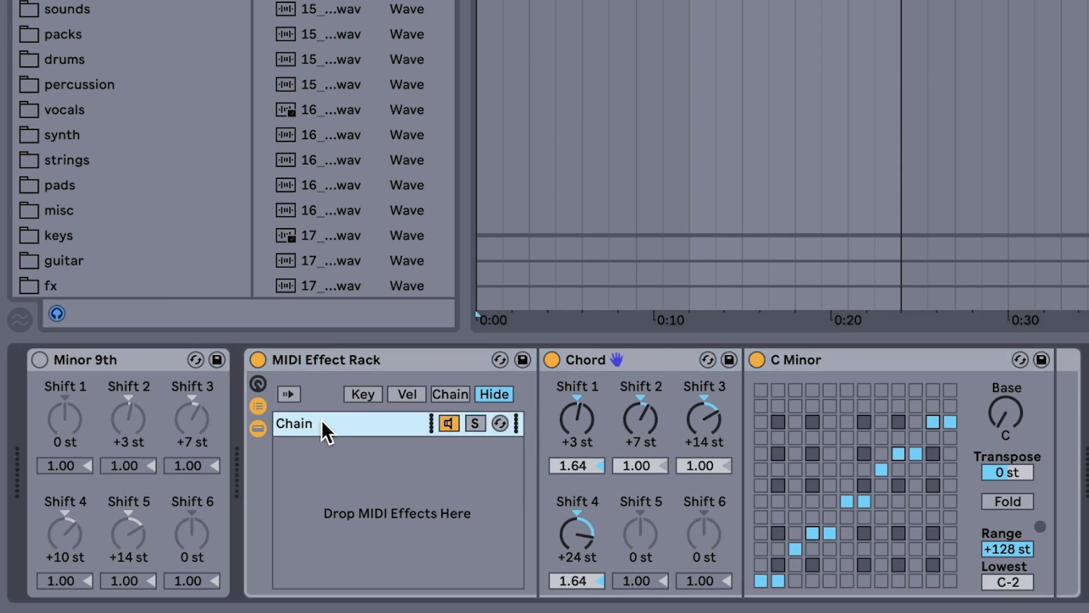
pyautogui.doubleClick(321, 420)
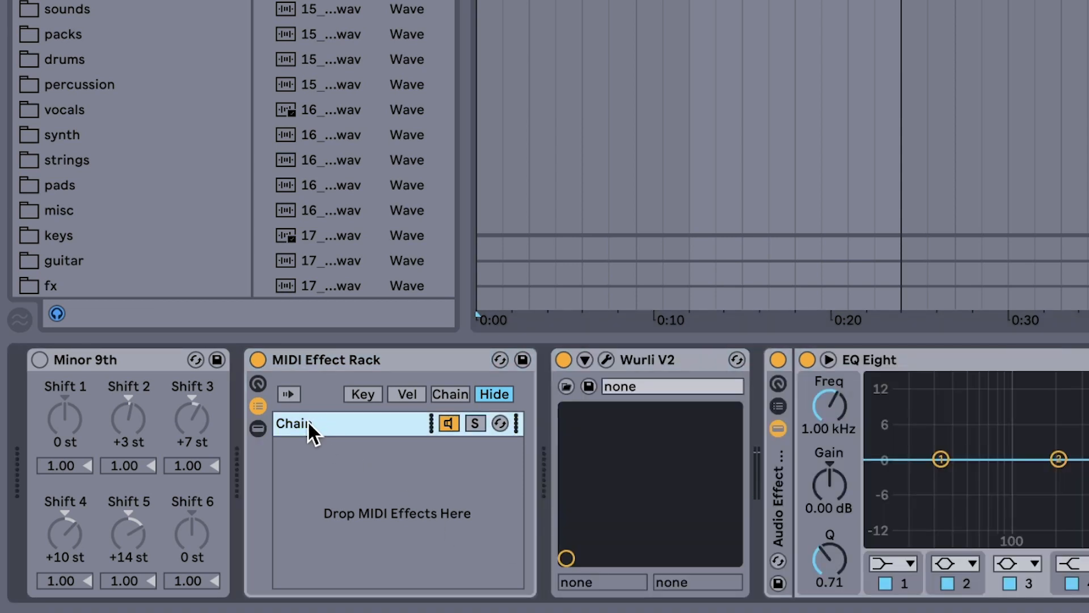
pyautogui.doubleClick(307, 422)
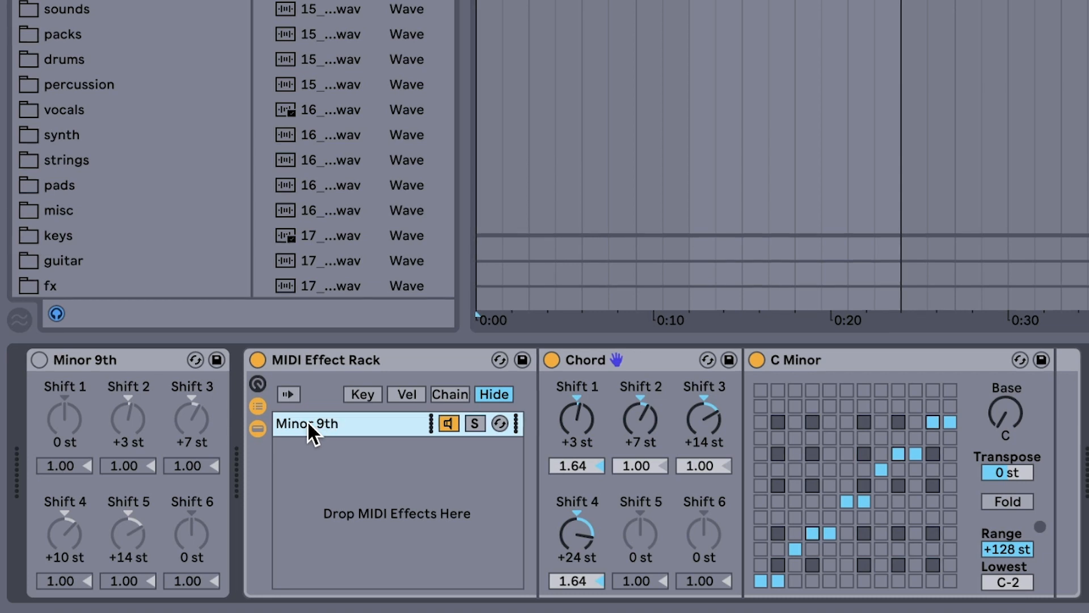
# Step: Duplicate the Minor 9th chain as Minor 7th and set the copy's Chord Shift 3 to +10 st
pyautogui.hotkey('ctrl', 'd')
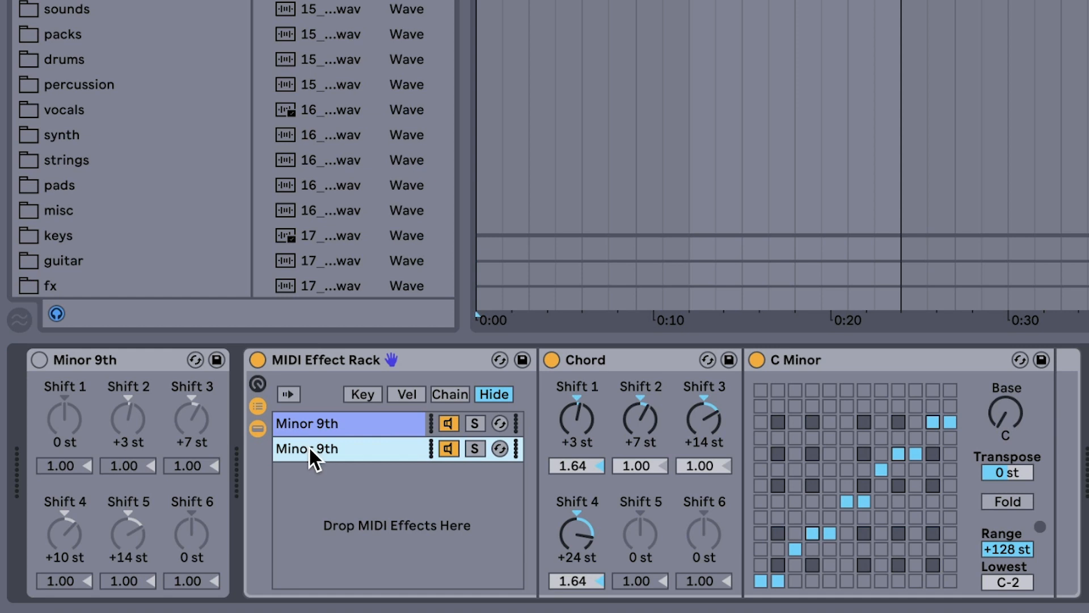
pyautogui.click(293, 448)
pyautogui.click(294, 447)
pyautogui.hotkey('ctrl', 'r')
pyautogui.write('Minor 7th')
pyautogui.press('Return')
pyautogui.moveTo(710, 422); pyautogui.dragTo(710, 441)
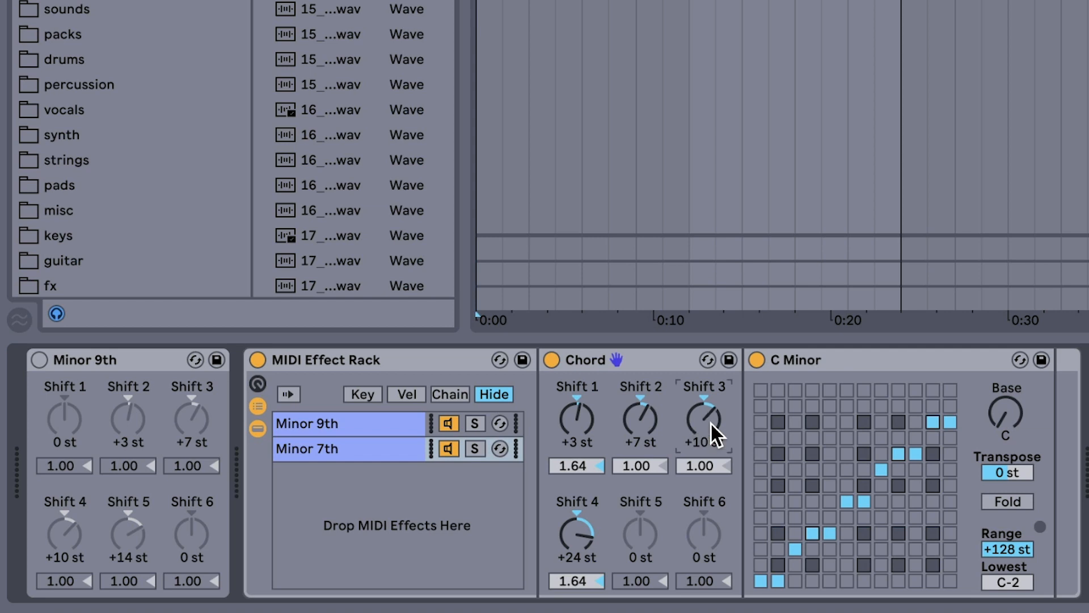
pyautogui.click(335, 448)
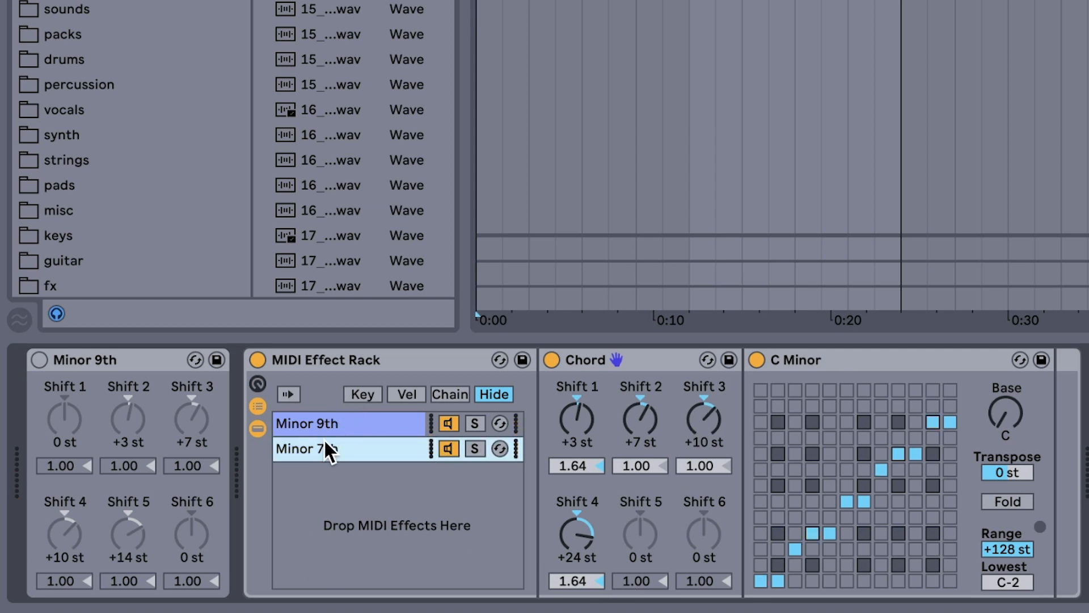
# Step: Show the rack's chain select zones and move the Minor 7th chain's zone to 1
pyautogui.click(448, 394)
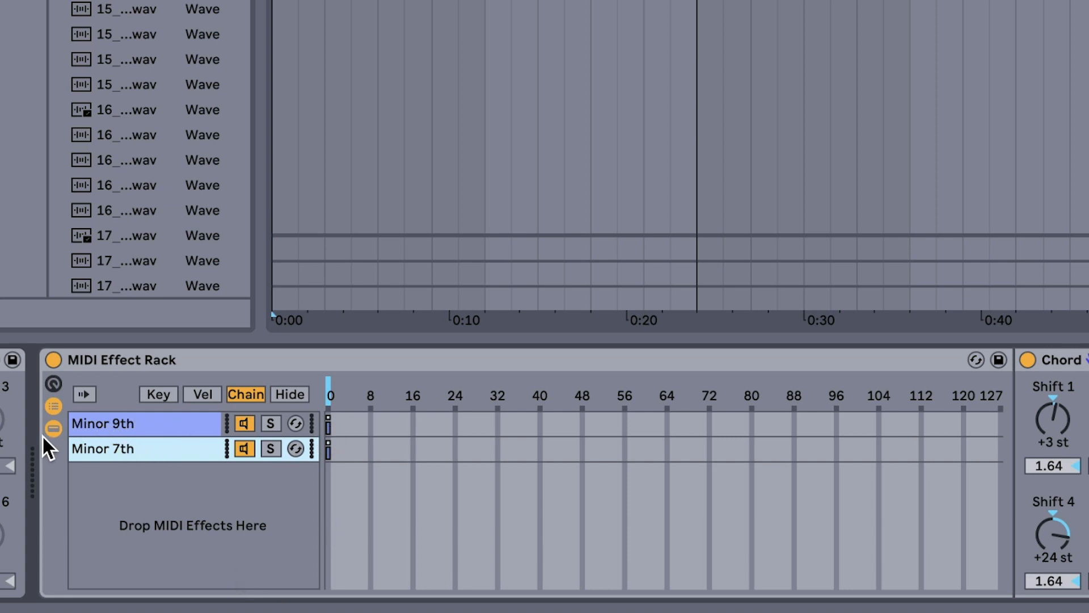
pyautogui.moveTo(327, 448); pyautogui.dragTo(328, 448)
pyautogui.moveTo(328, 448); pyautogui.dragTo(332, 448)
pyautogui.moveTo(333, 448); pyautogui.dragTo(332, 448)
# Step: Move the chain selector to 1 to switch to Minor 7th and map the selector to Macro 1
pyautogui.click(329, 388)
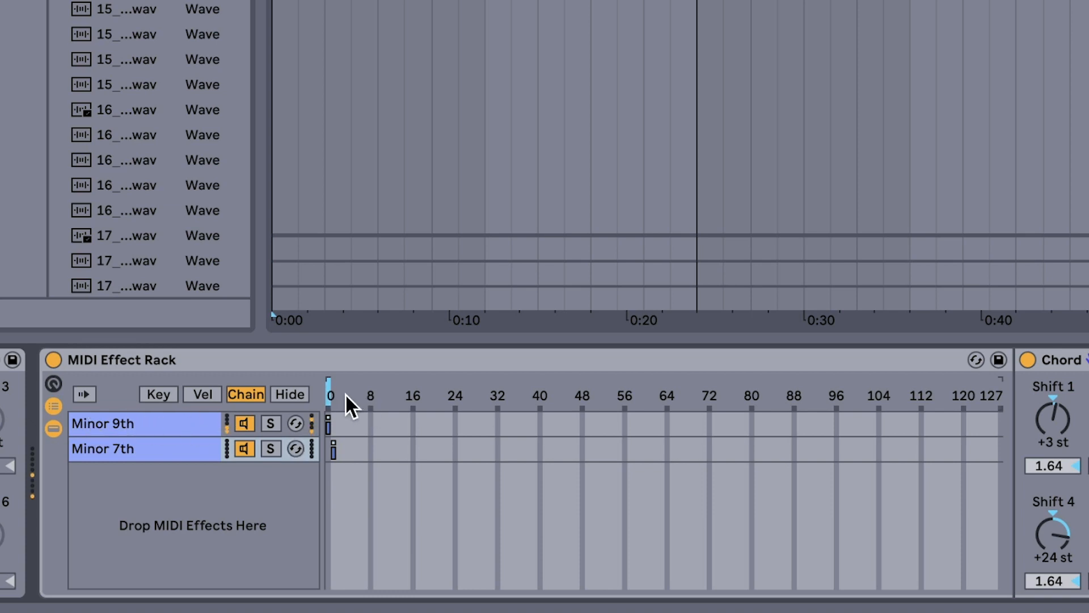
pyautogui.moveTo(328, 391); pyautogui.dragTo(333, 391)
pyautogui.click(109, 448)
pyautogui.moveTo(334, 381); pyautogui.dragTo(333, 382)
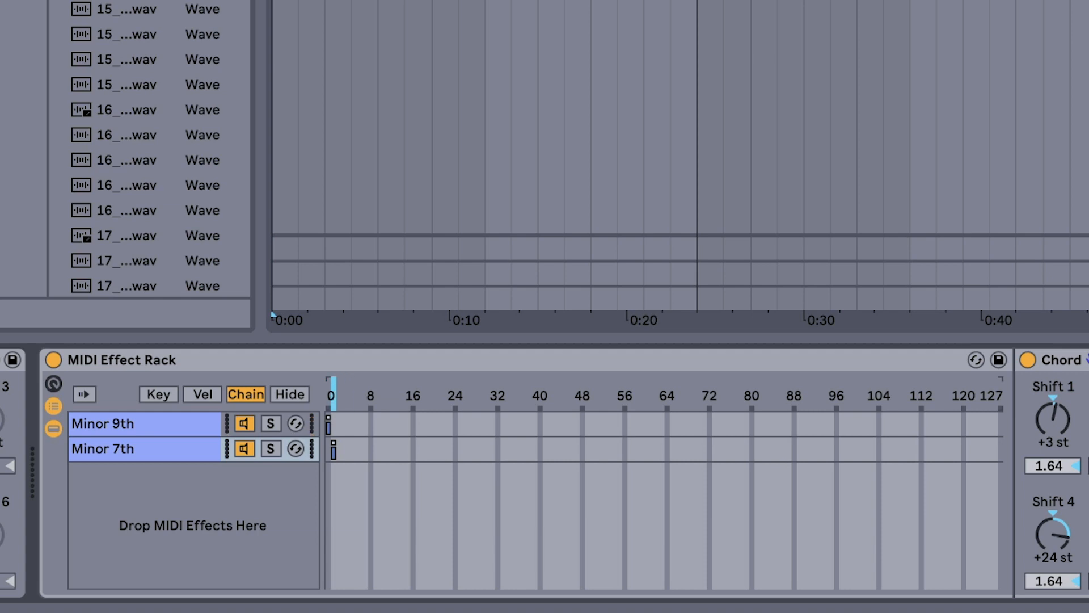
pyautogui.rightClick(334, 387)
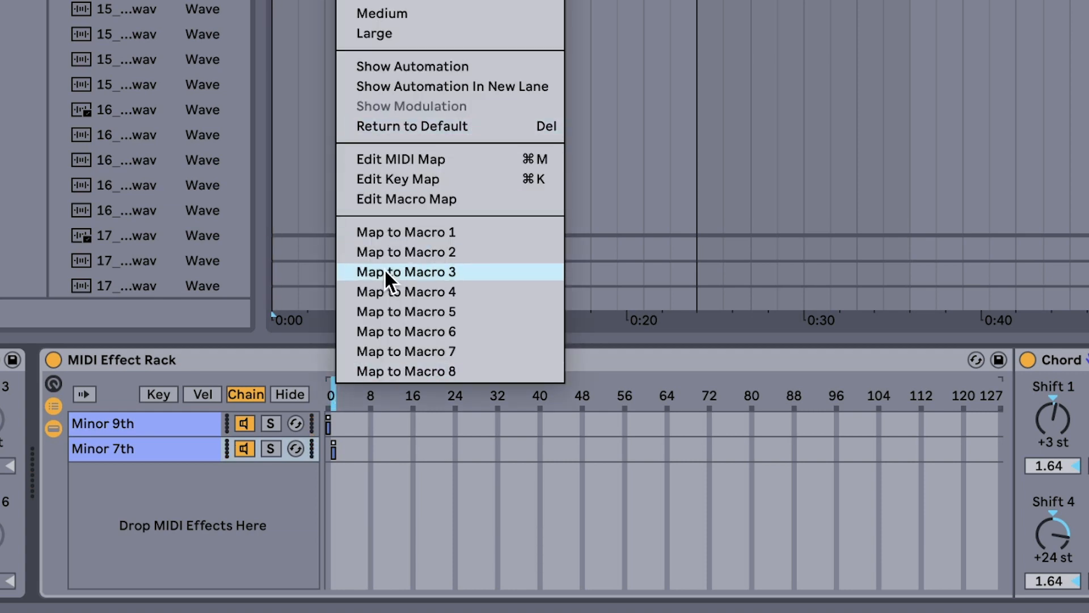
pyautogui.click(397, 232)
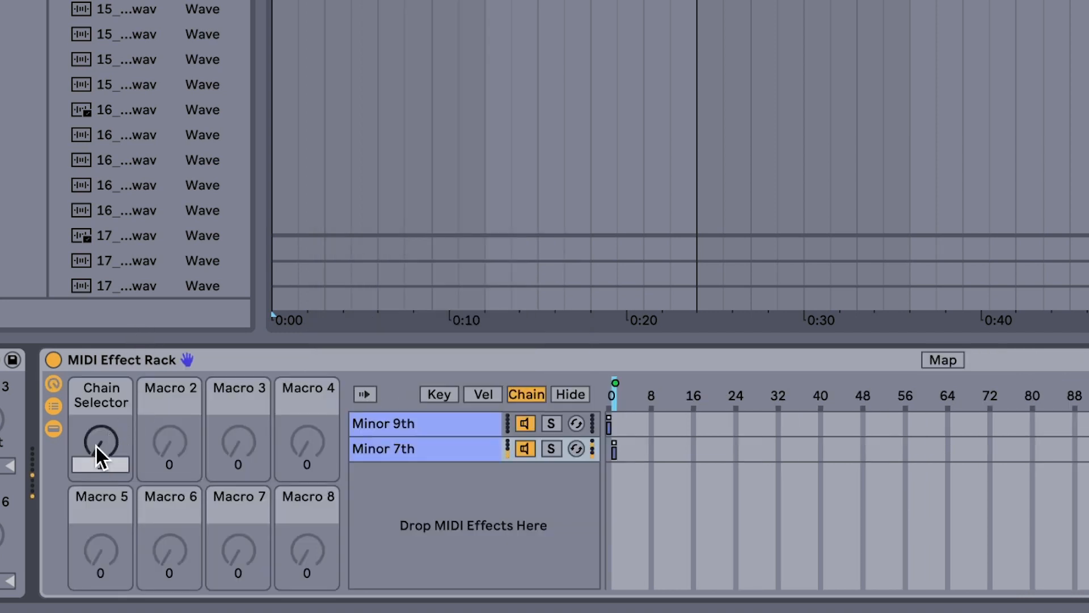
# Step: Duplicate the Minor 7th chain as Sus 4 and move the copy's zone to 2
pyautogui.click(430, 441)
pyautogui.hotkey('ctrl', 'd')
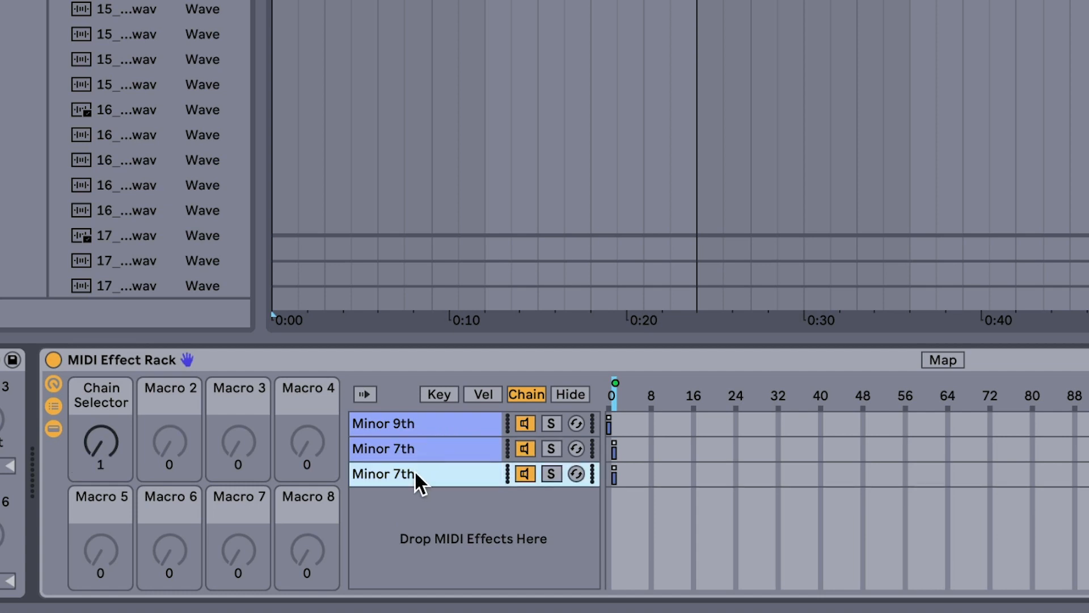
pyautogui.hotkey('ctrl', 'r')
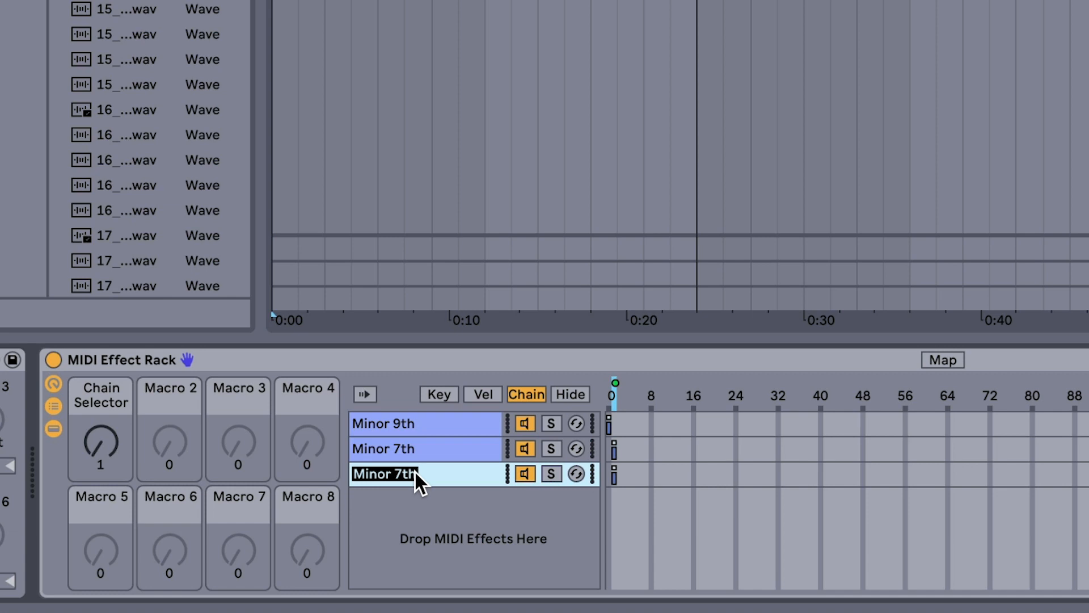
pyautogui.write('Sus 4')
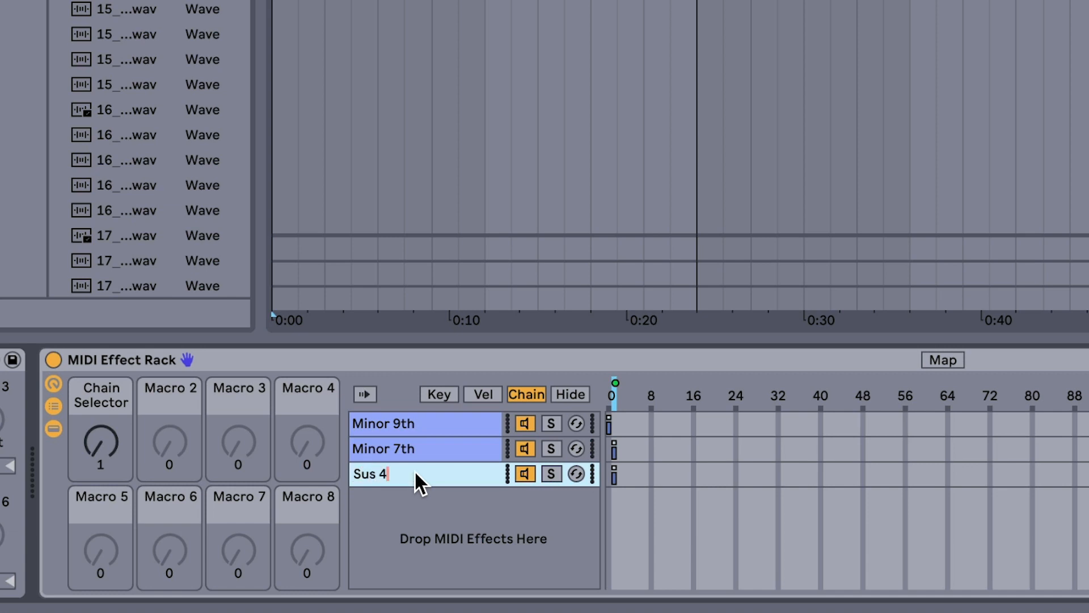
pyautogui.press('Return')
pyautogui.moveTo(612, 477); pyautogui.dragTo(617, 477)
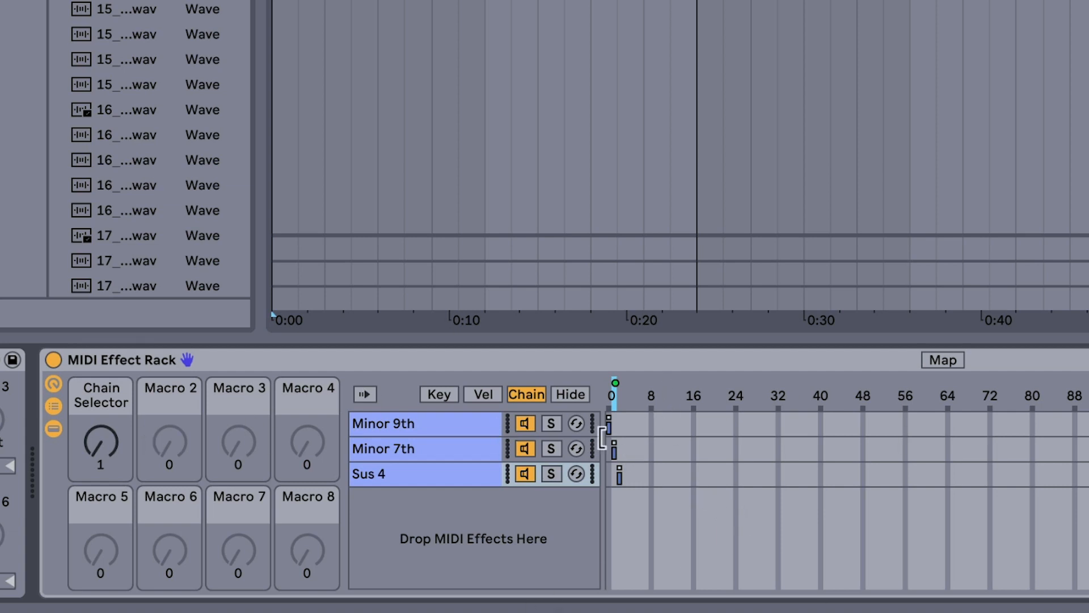
# Step: Set the Chain Selector macro to 0 and adjust its range in the rack's macro mappings
pyautogui.moveTo(94, 444)
pyautogui.mouseDown()
pyautogui.moveTo(101, 335)
pyautogui.moveTo(101, 412)
pyautogui.mouseUp()
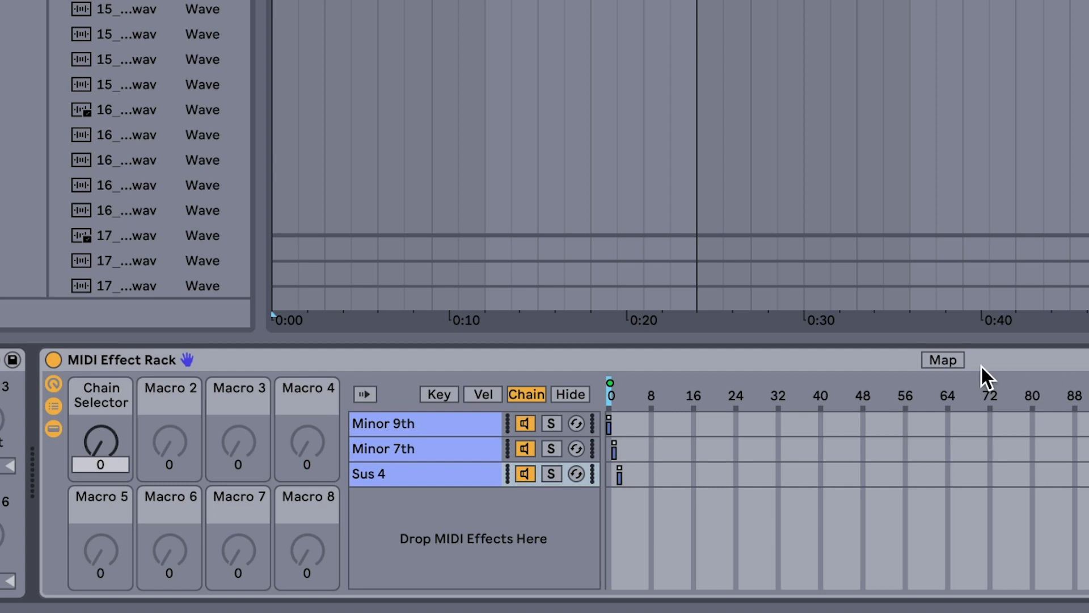
pyautogui.click(935, 361)
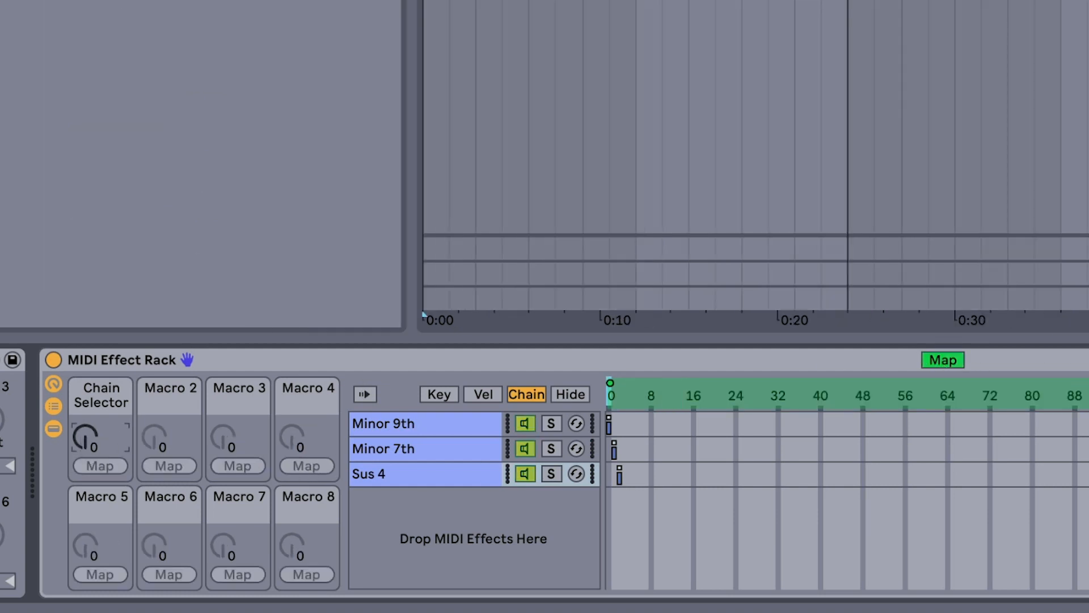
pyautogui.click(340, 12)
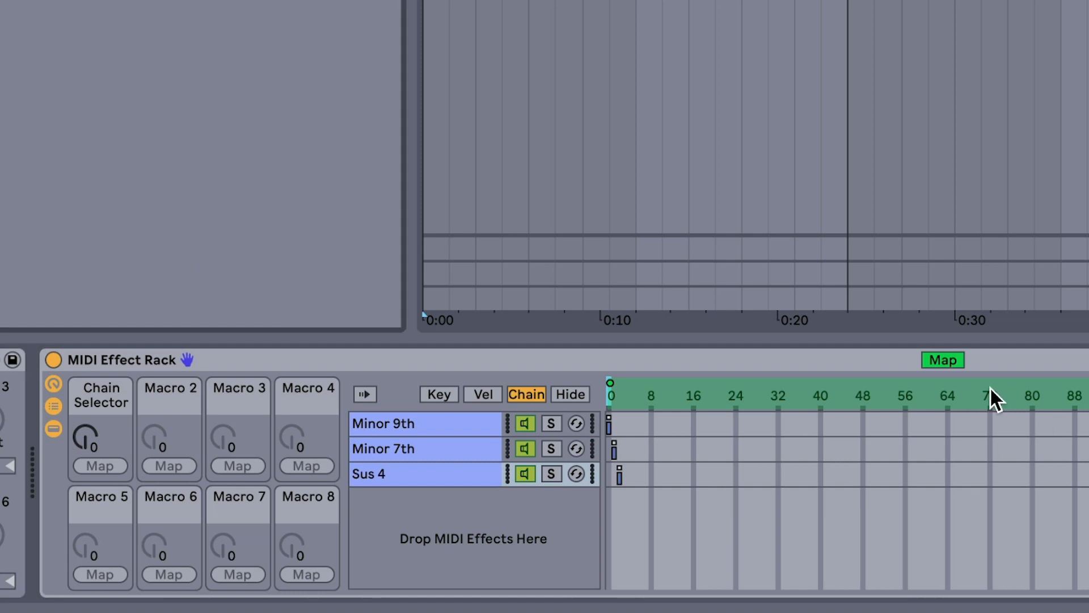
pyautogui.click(943, 360)
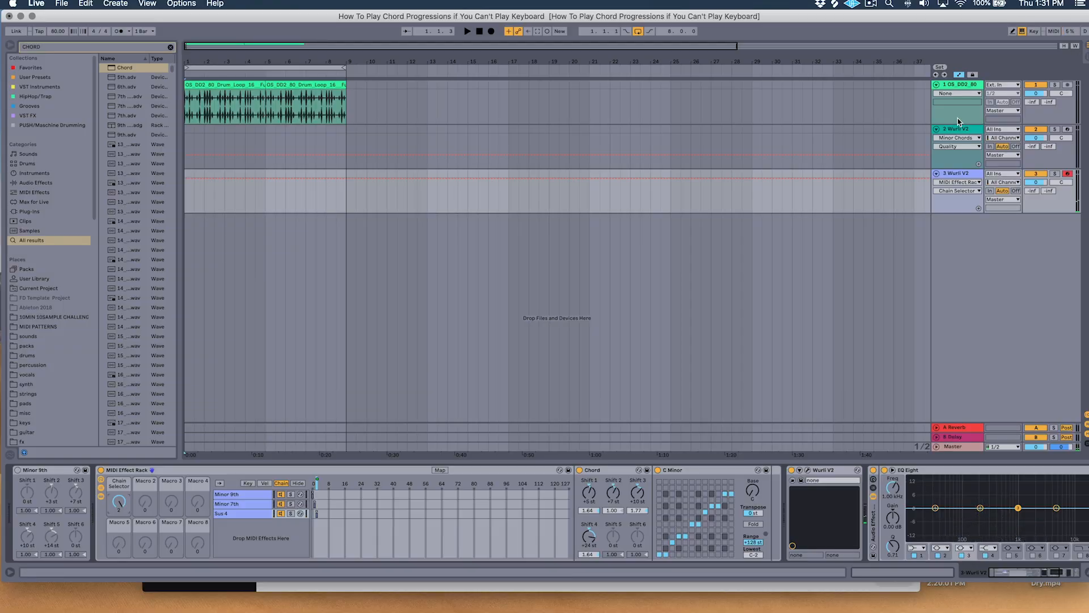
# Step: Record an eight-bar single-note part with Quality automation on the 2 Wurli V2 track over the drum loop
pyautogui.click(958, 131)
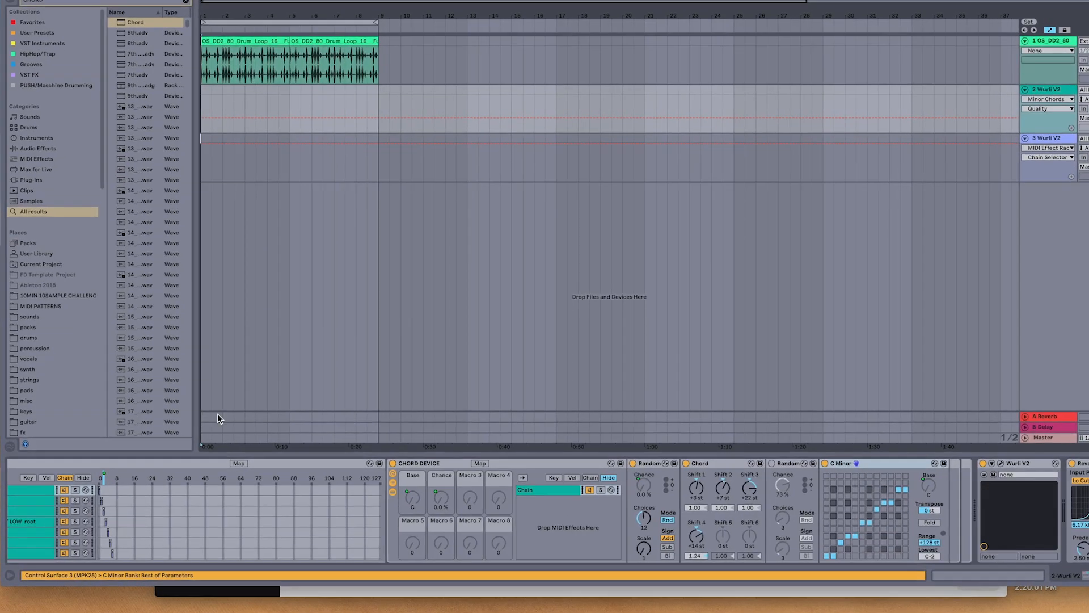
pyautogui.hscroll(-5, 89, 512)
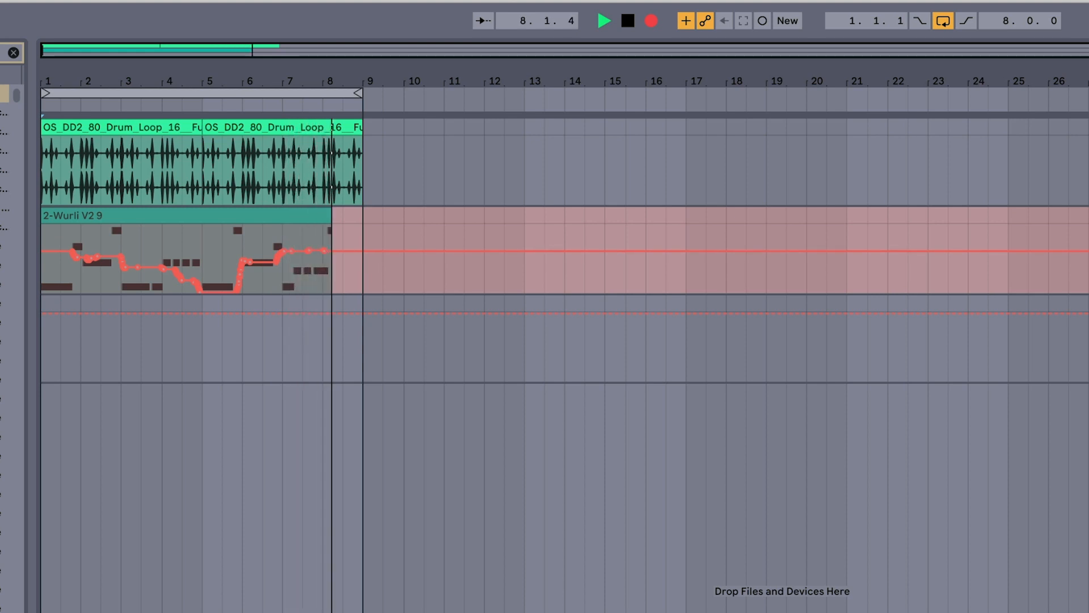
pyautogui.press('space')
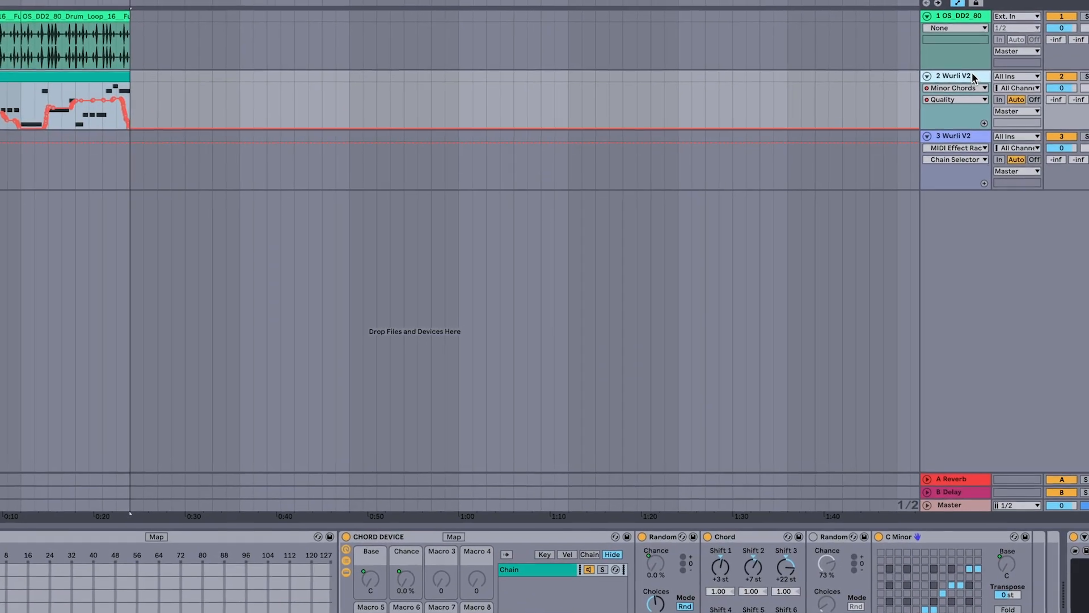
# Step: Insert a MIDI track below 2 Wurli V2 and set its MIDI input to 2-Wurli V2
pyautogui.hotkey('ctrl', 'shift', 't')
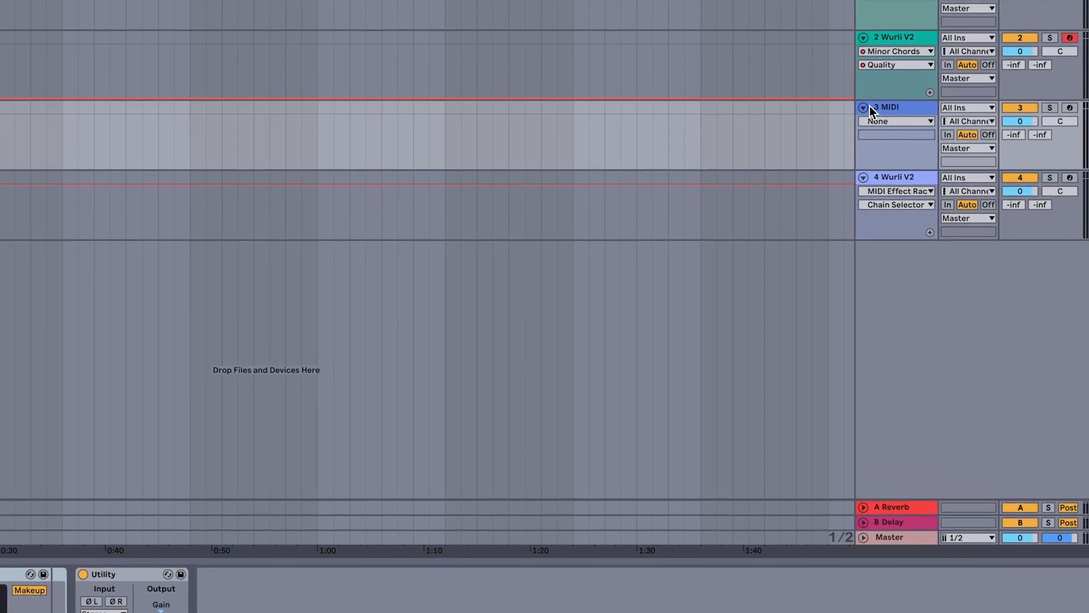
pyautogui.click(890, 115)
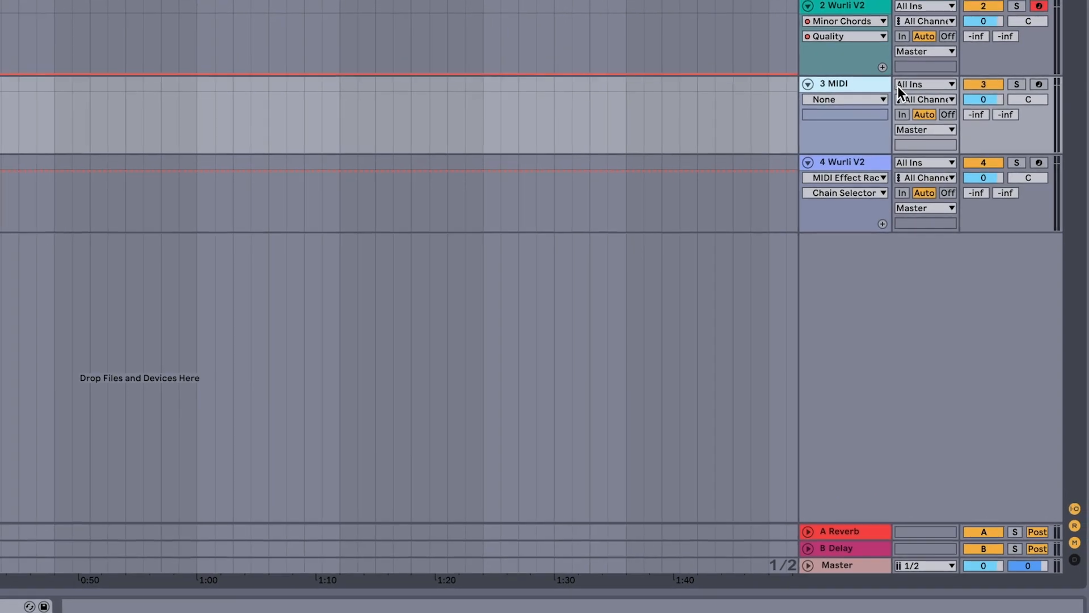
pyautogui.click(938, 93)
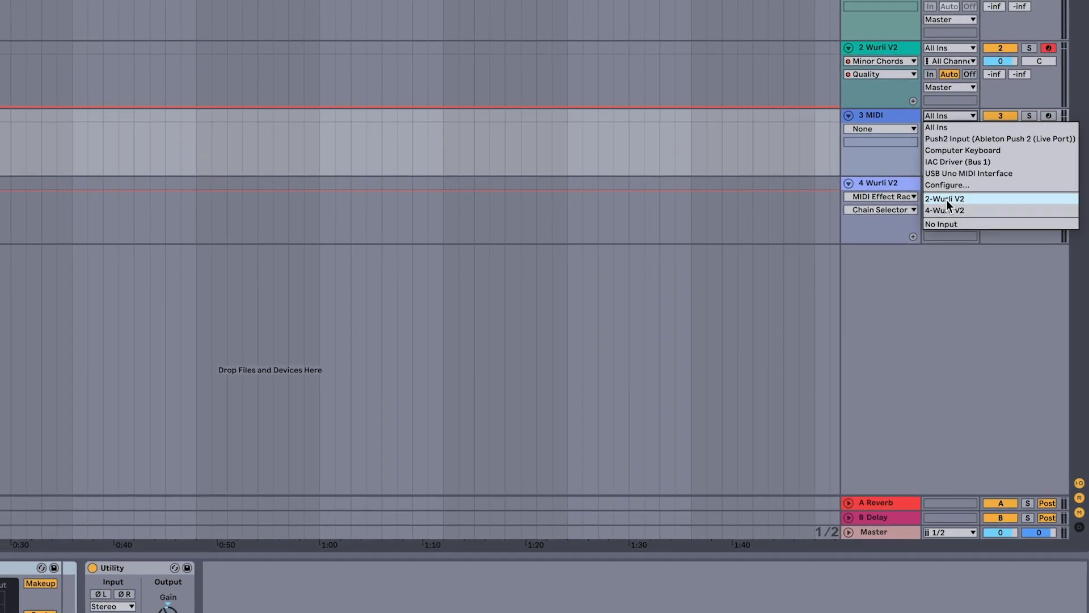
pyautogui.click(944, 197)
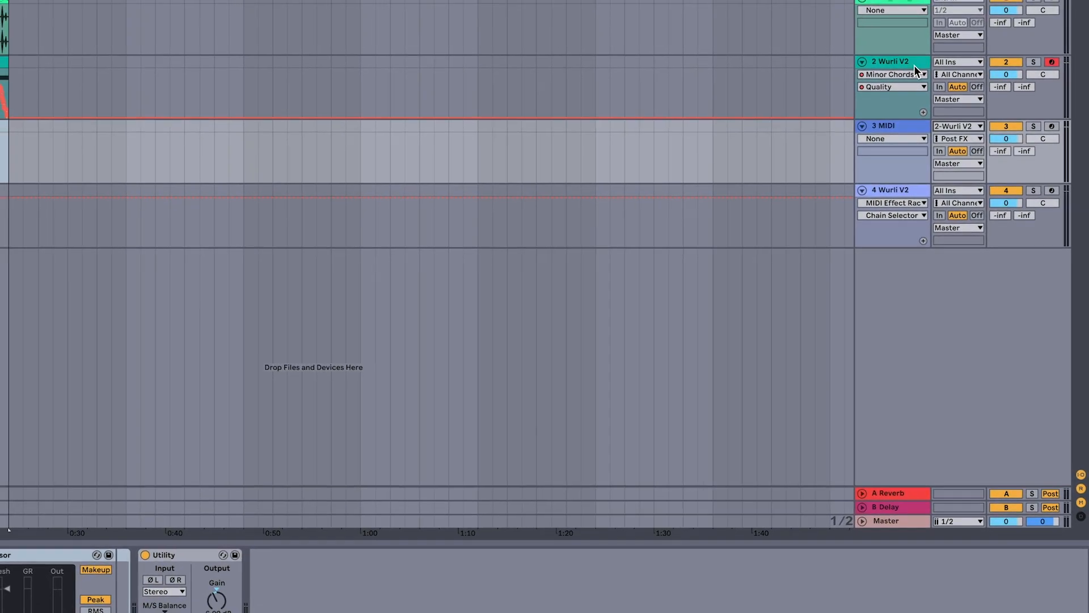
# Step: Arm the 3 MIDI track and record the chords generated by 2 Wurli V2 from bar 1 to just past bar 5
pyautogui.click(880, 55)
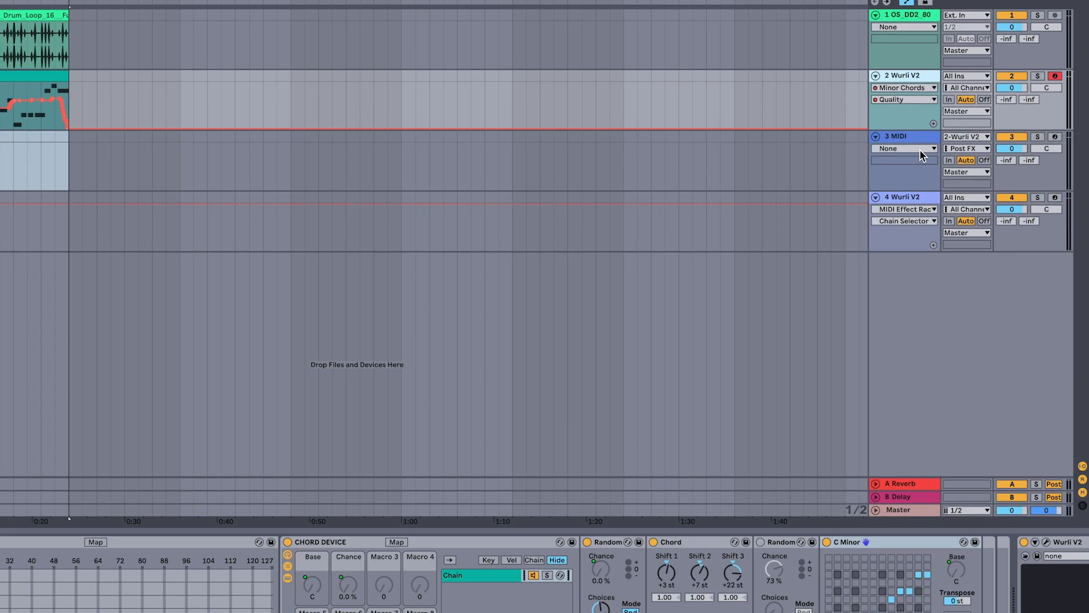
pyautogui.click(908, 136)
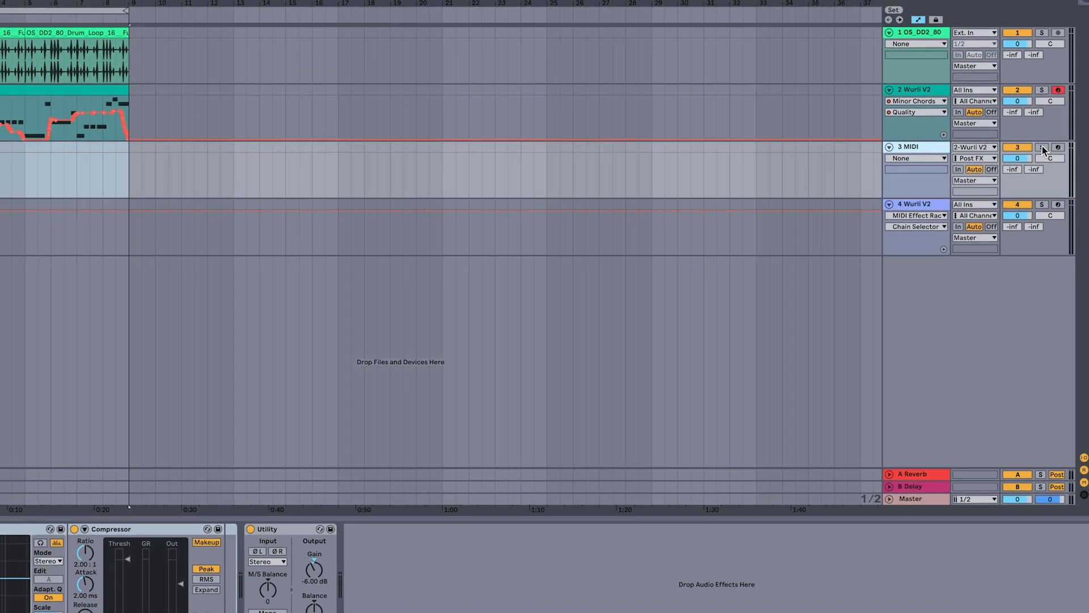
pyautogui.click(1061, 155)
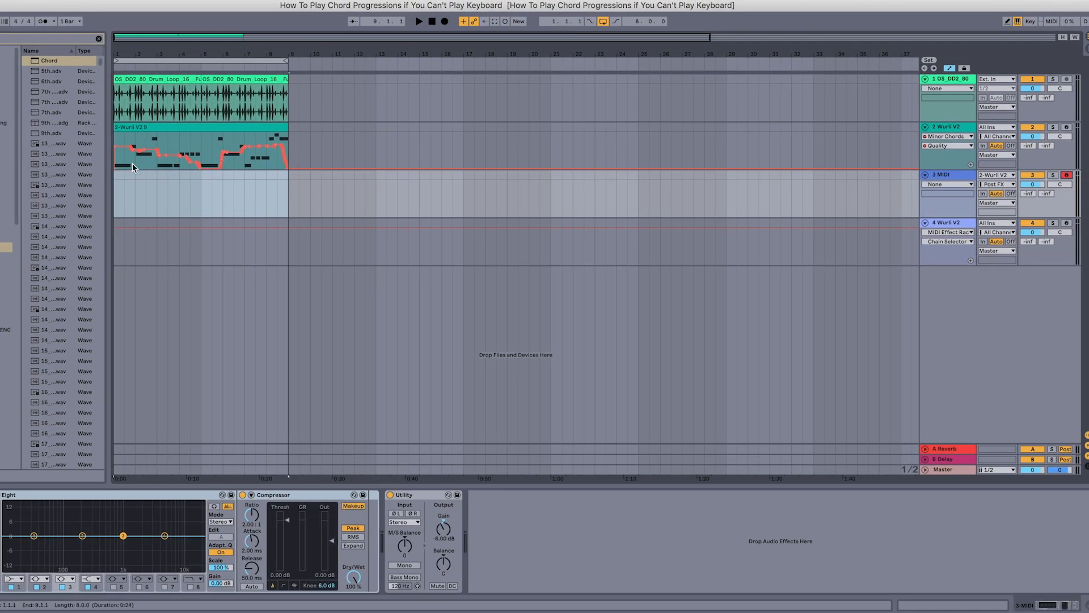
pyautogui.click(432, 22)
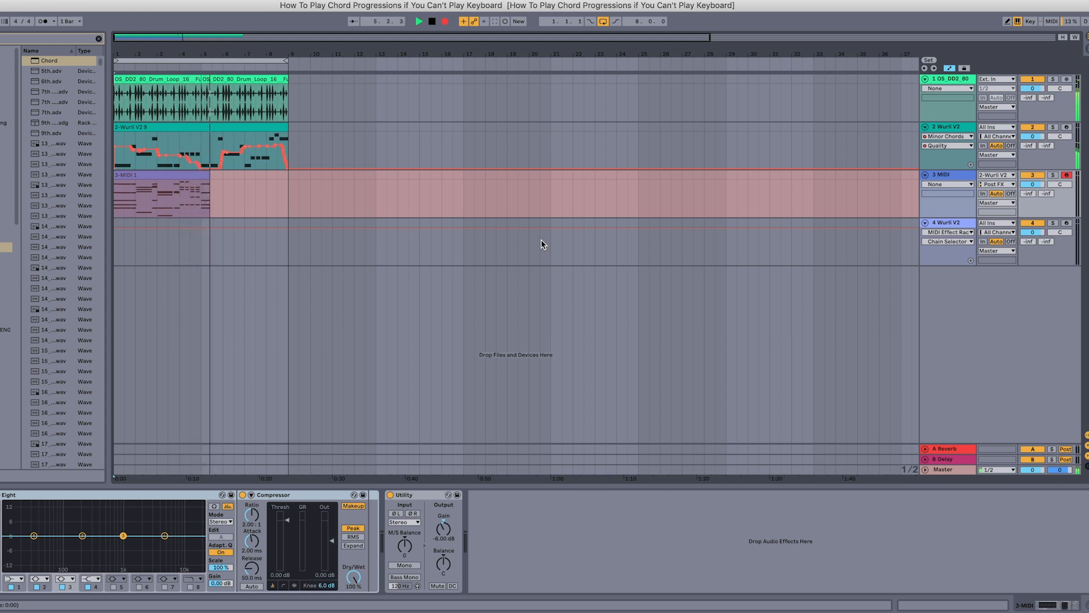
pyautogui.press('space')
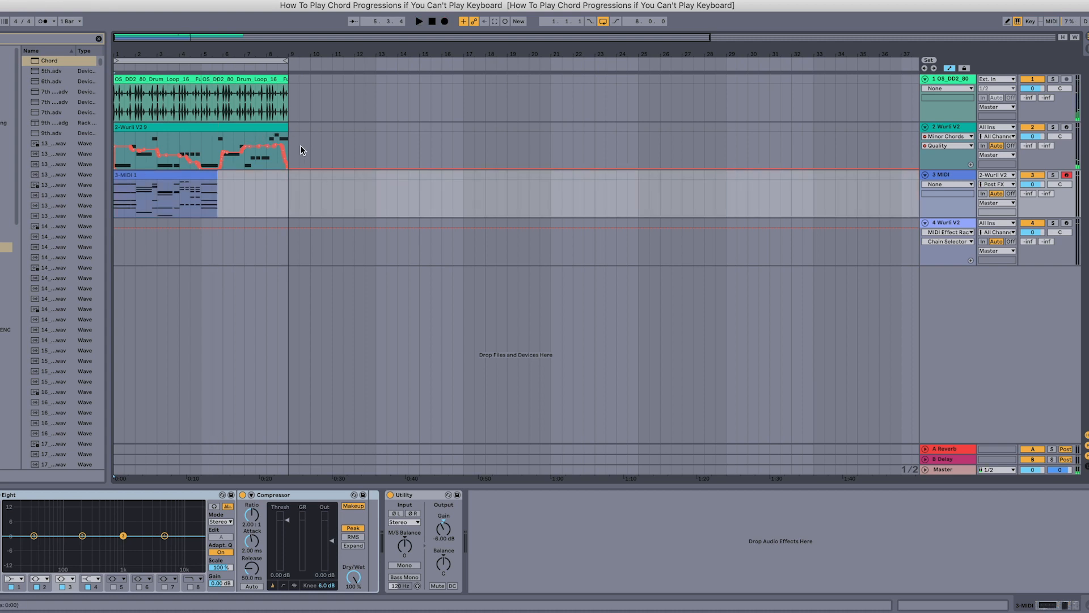
# Step: Trim the recorded MIDI clip to end at bar 5 and try other pitches for its first A#3 note, including C4
pyautogui.click(213, 177)
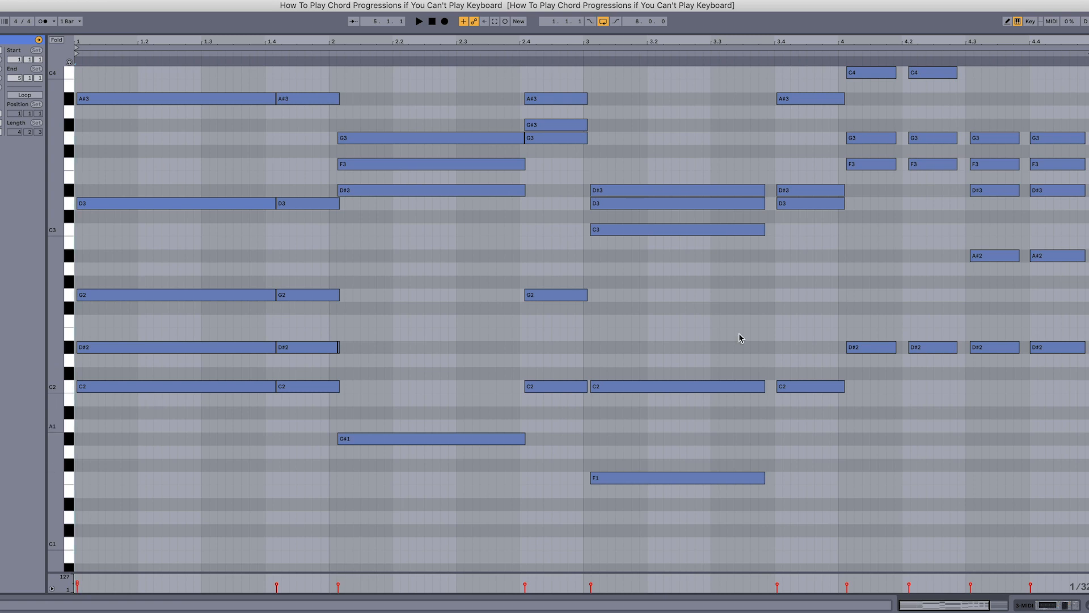
pyautogui.click(466, 261)
pyautogui.press('space')
pyautogui.moveTo(138, 100); pyautogui.dragTo(135, 77)
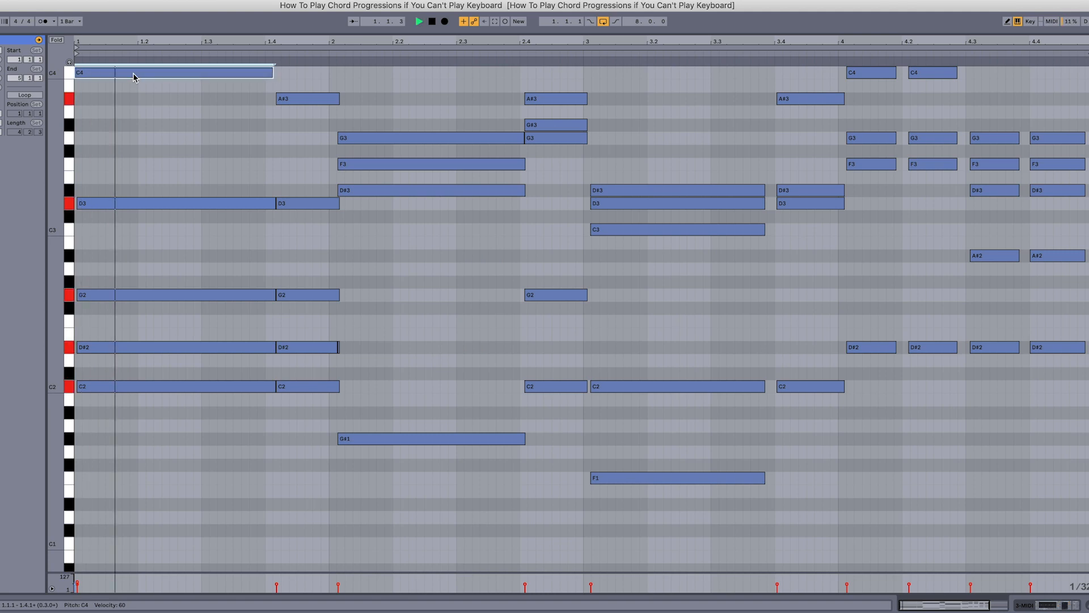
pyautogui.scroll(3, 134, 74)
pyautogui.moveTo(105, 141); pyautogui.dragTo(105, 208)
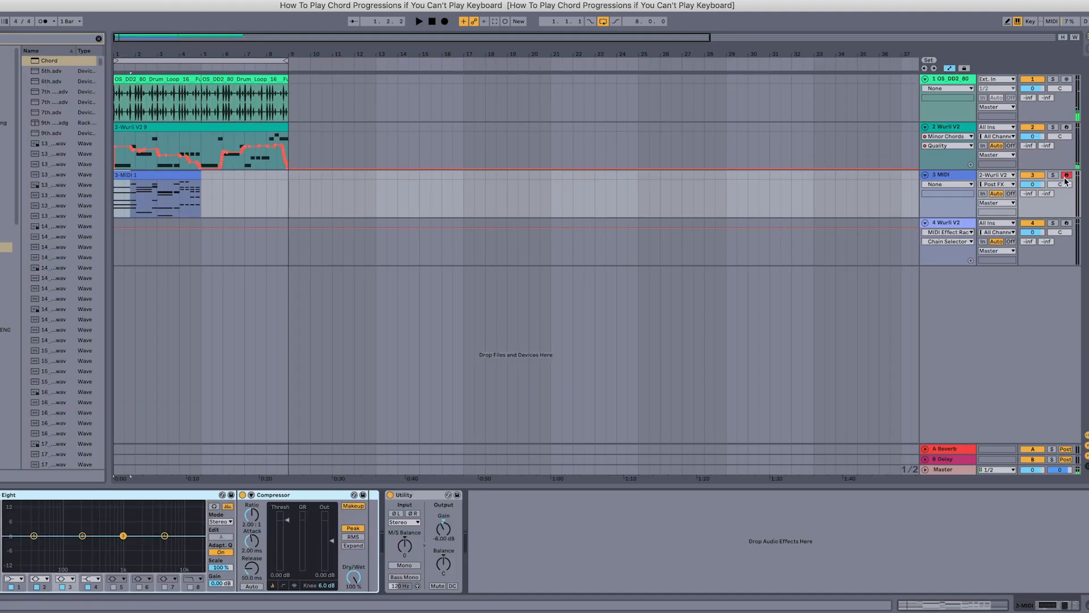
# Step: Switch off the Minor Chords rack on 2 Wurli V2 and move the recorded 3 MIDI clip to bar 1 of that track
pyautogui.click(145, 176)
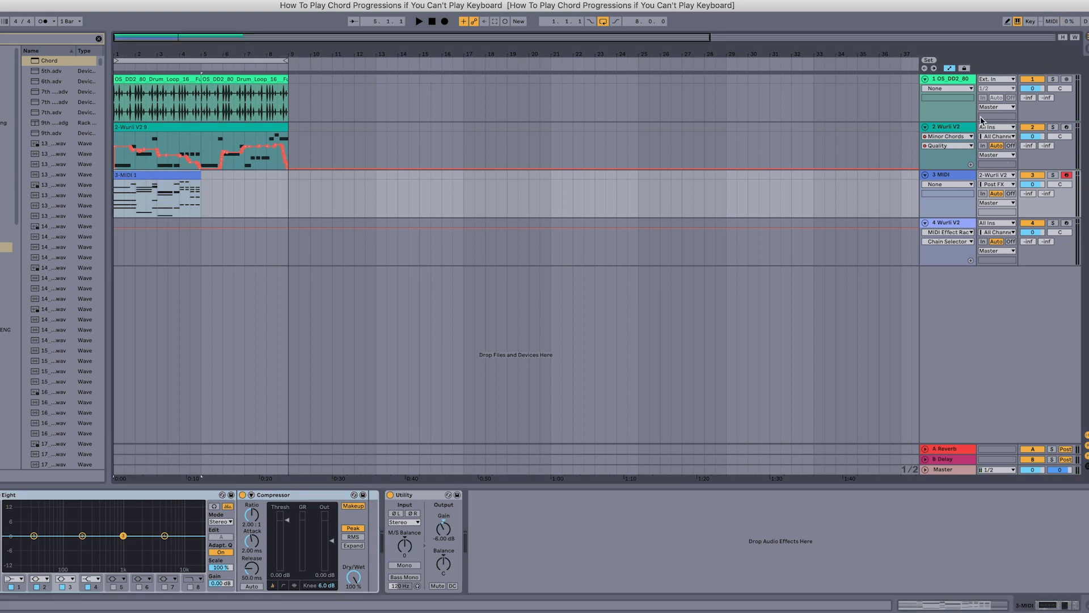
pyautogui.click(956, 126)
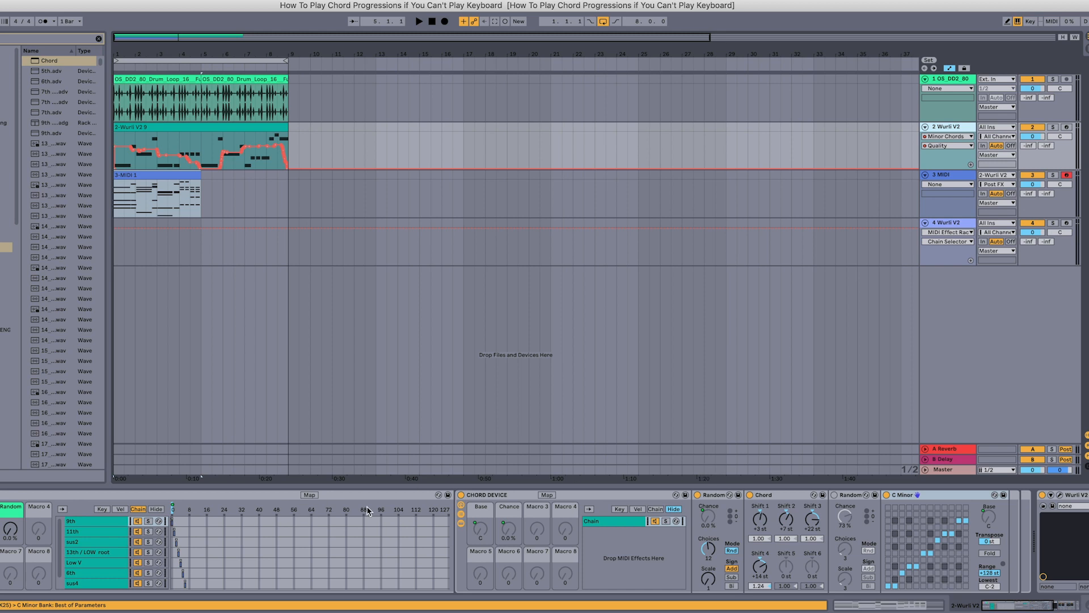
pyautogui.scroll(-1, 217, 538)
pyautogui.click(1, 495)
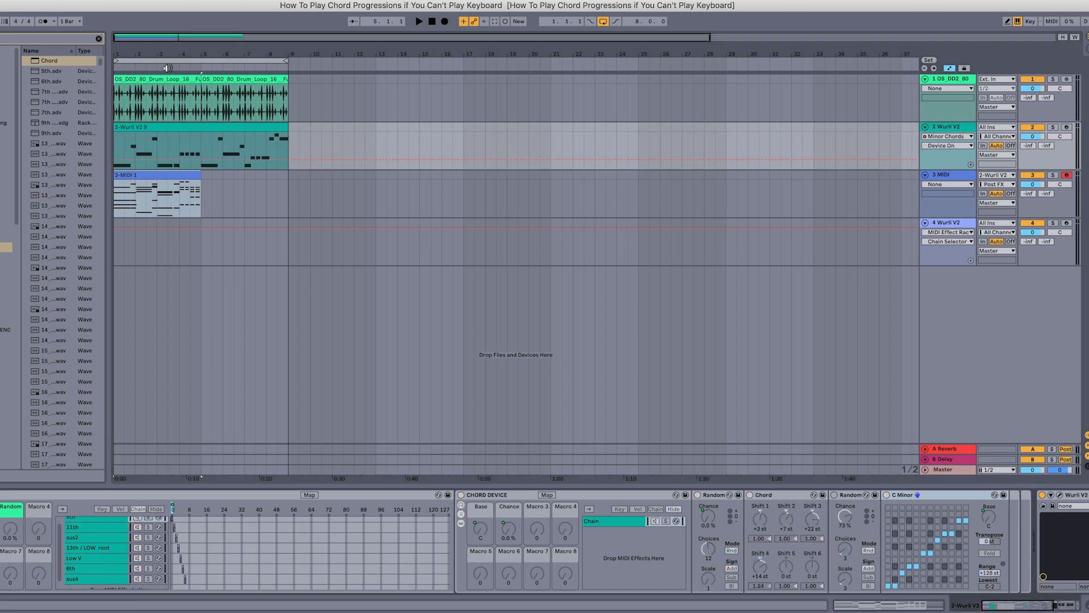
pyautogui.moveTo(145, 174); pyautogui.dragTo(142, 137)
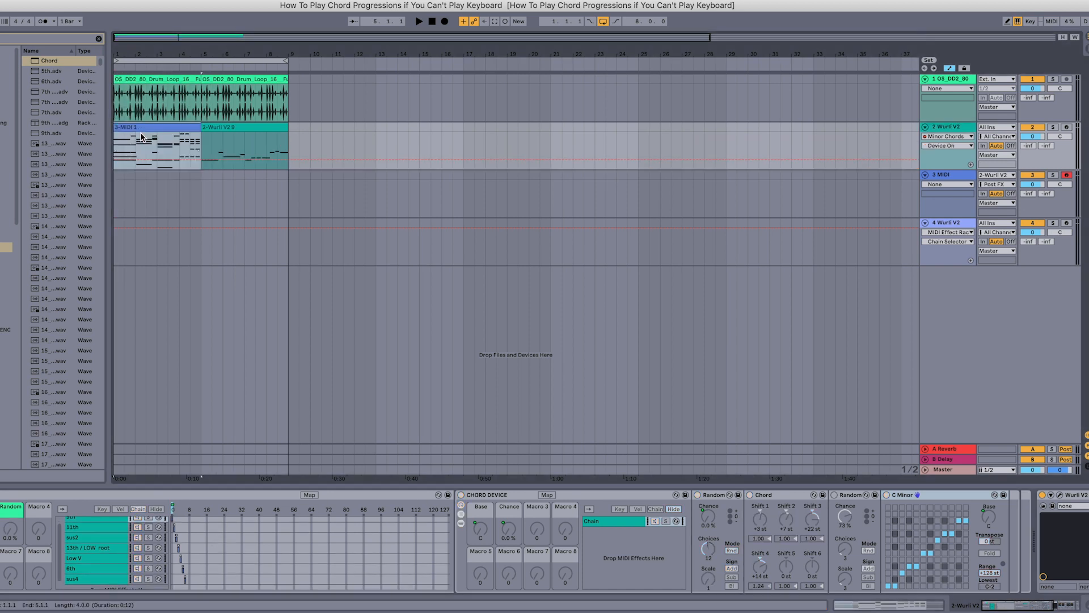
# Step: Open the moved chord clip for editing, shift the first chord's top G3 note higher and play the clip back
pyautogui.doubleClick(156, 127)
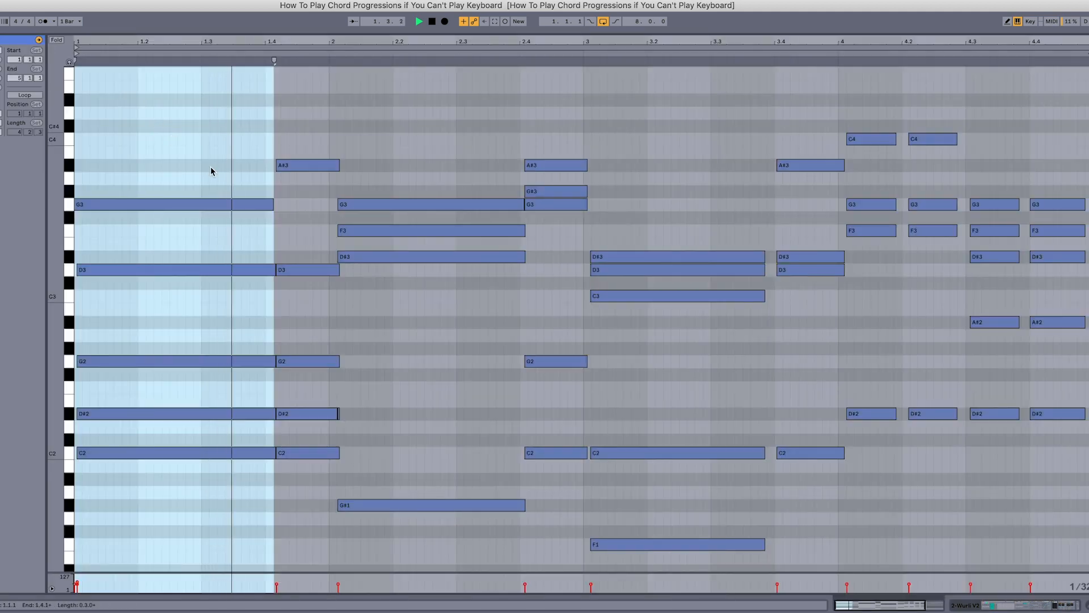
pyautogui.moveTo(176, 205); pyautogui.dragTo(178, 112)
pyautogui.press('space')
pyautogui.press('space')
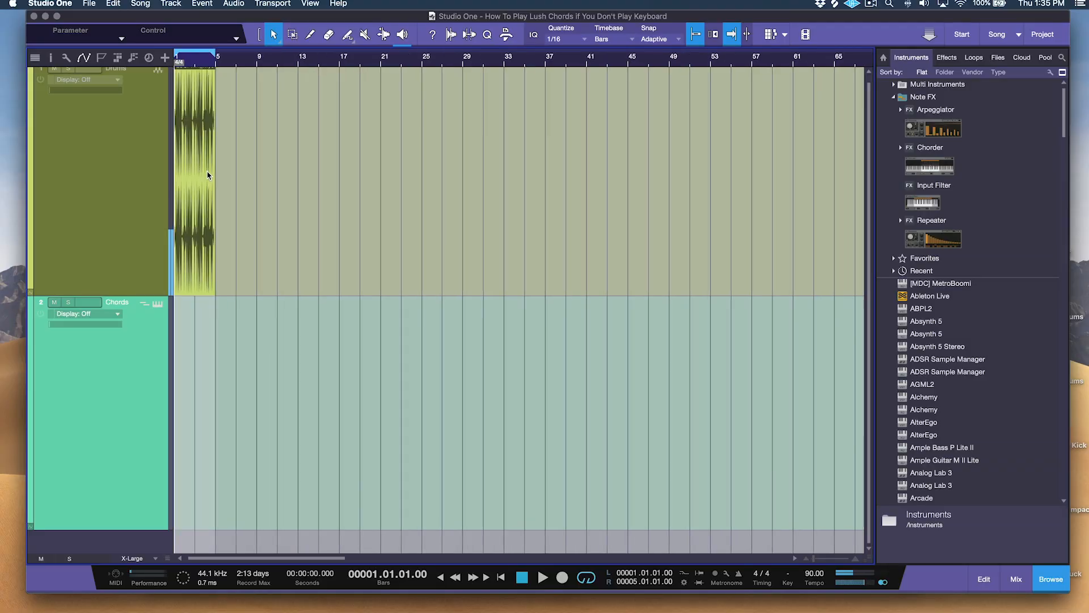
# Step: Switch to the Studio One song, enlarge the timeline, set the track height to Normal and play the drum loop
pyautogui.press('e')
pyautogui.press('e')
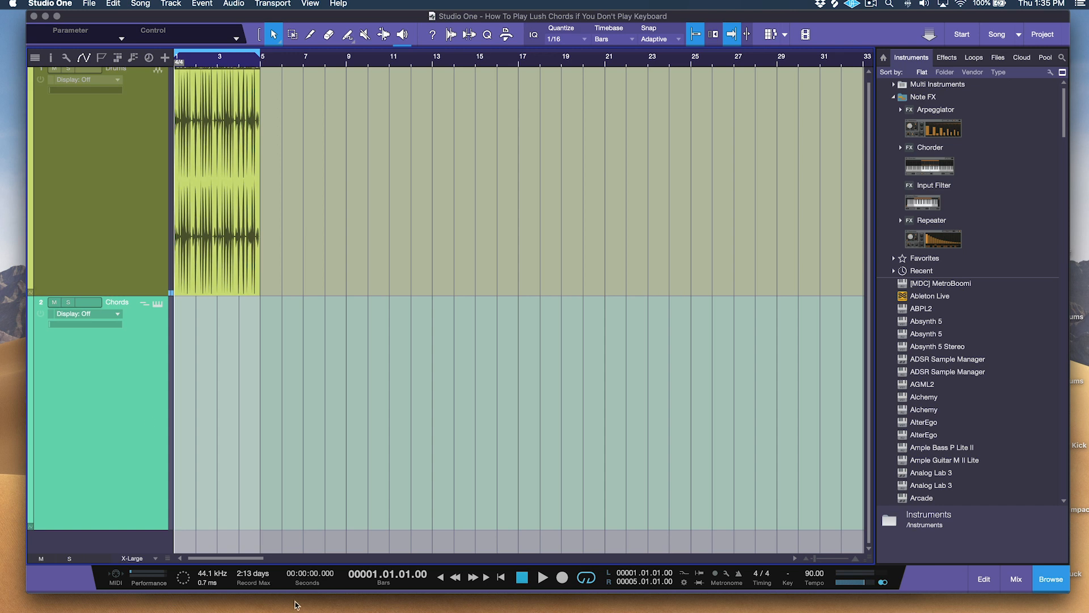
pyautogui.click(157, 559)
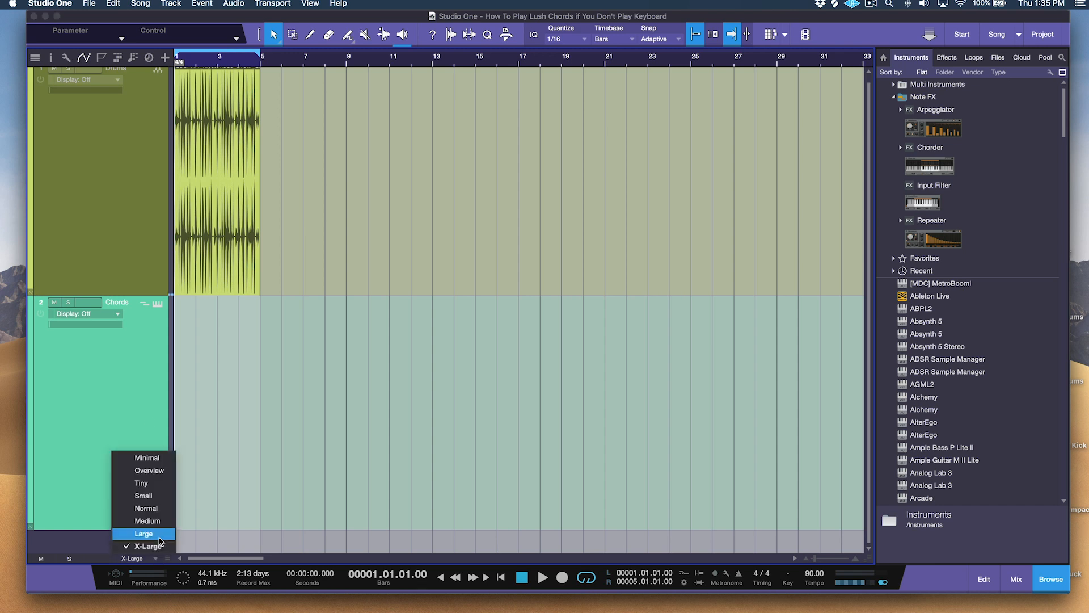
pyautogui.click(161, 508)
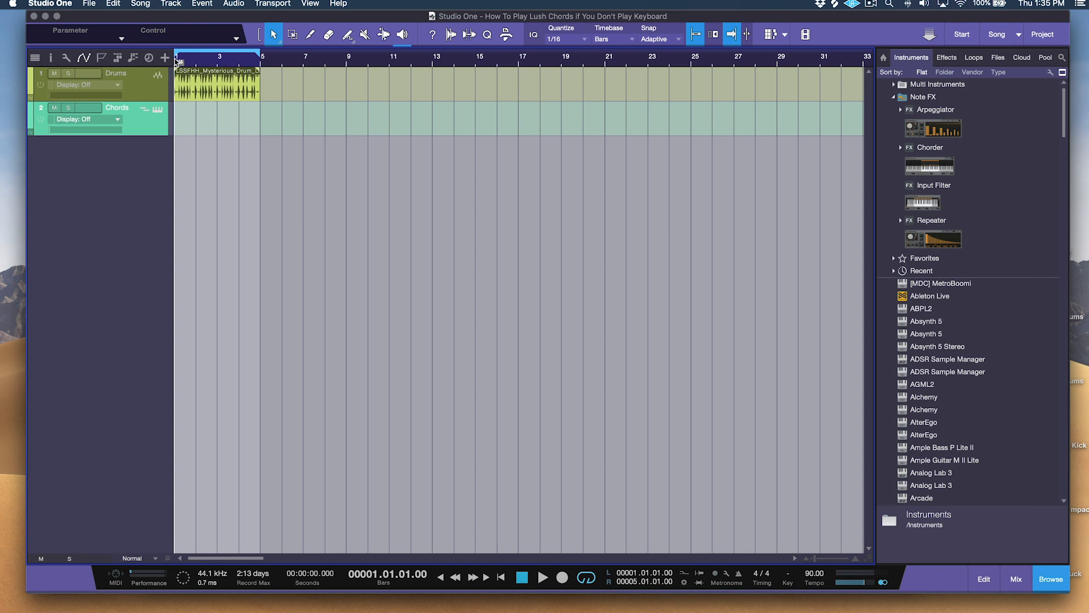
pyautogui.press('space')
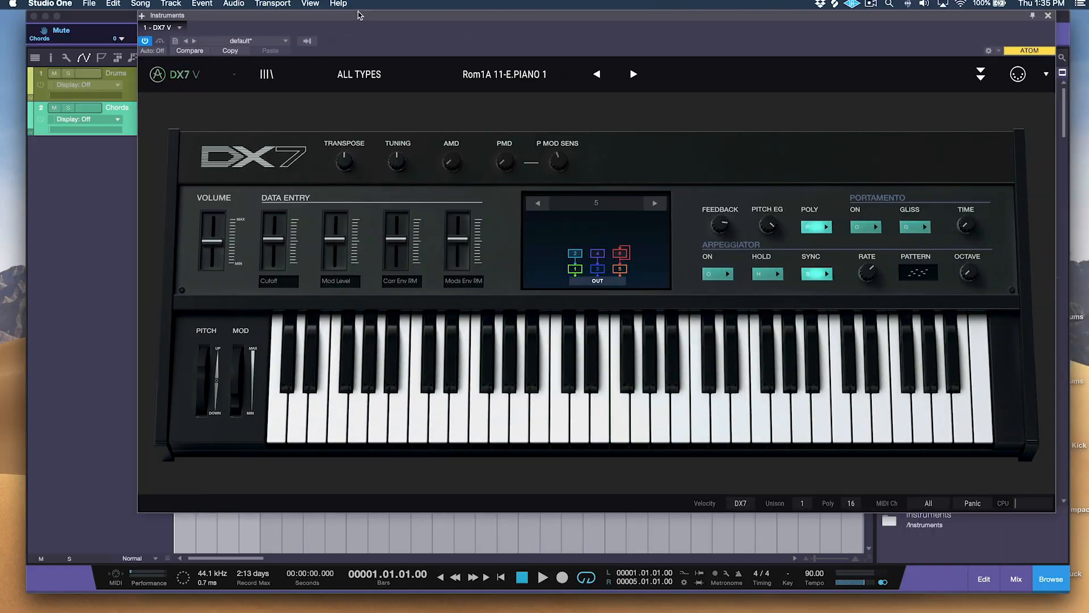
# Step: View the DX7 V instrument on the Chords track with its Rom1A 11-E.PIANO 1 preset and close its window
pyautogui.moveTo(358, 15); pyautogui.dragTo(458, 3)
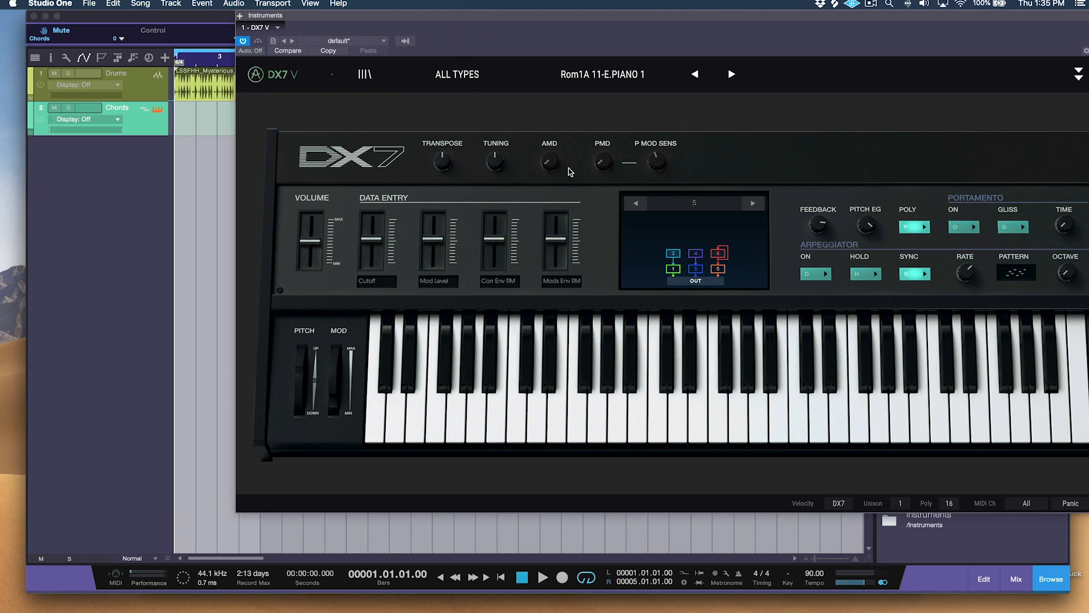
pyautogui.moveTo(1081, 19); pyautogui.dragTo(897, 87)
pyautogui.click(963, 84)
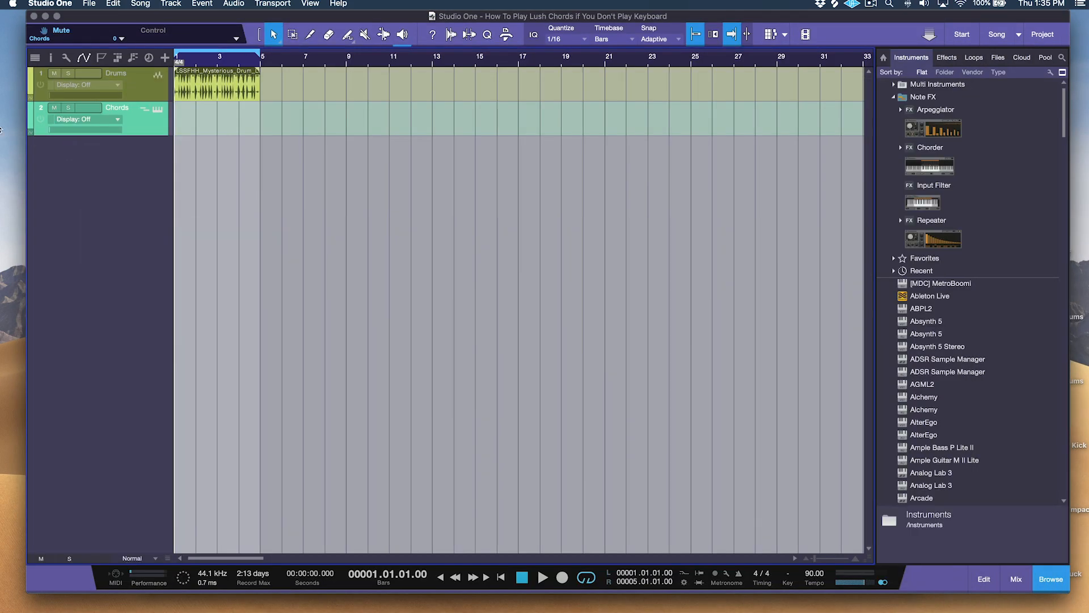
# Step: Bring up the Qwerty Keyboard, lower its octave to C 2 and test single notes C, F, G and A
pyautogui.press('capslock')
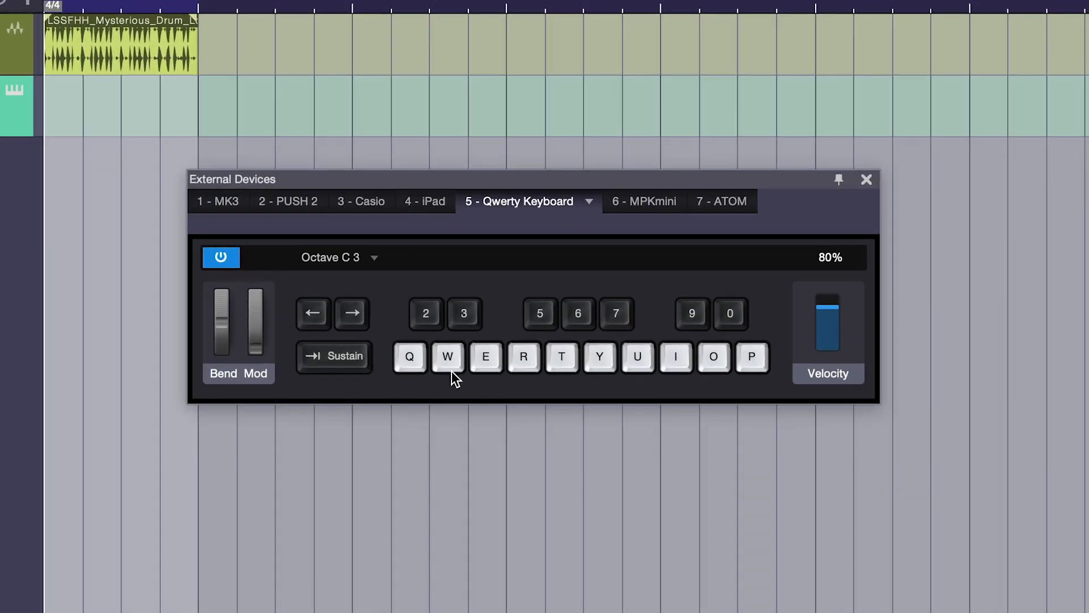
pyautogui.press('q')
pyautogui.press('w')
pyautogui.press('r')
pyautogui.press('q')
pyautogui.click(309, 313)
pyautogui.press('q')
pyautogui.press('r')
pyautogui.press('t')
pyautogui.press('y')
# Step: Play the chords triggered by single notes C, G, D# and F over the drum loop, and close the on-screen keyboard
pyautogui.press('space')
pyautogui.press('q')
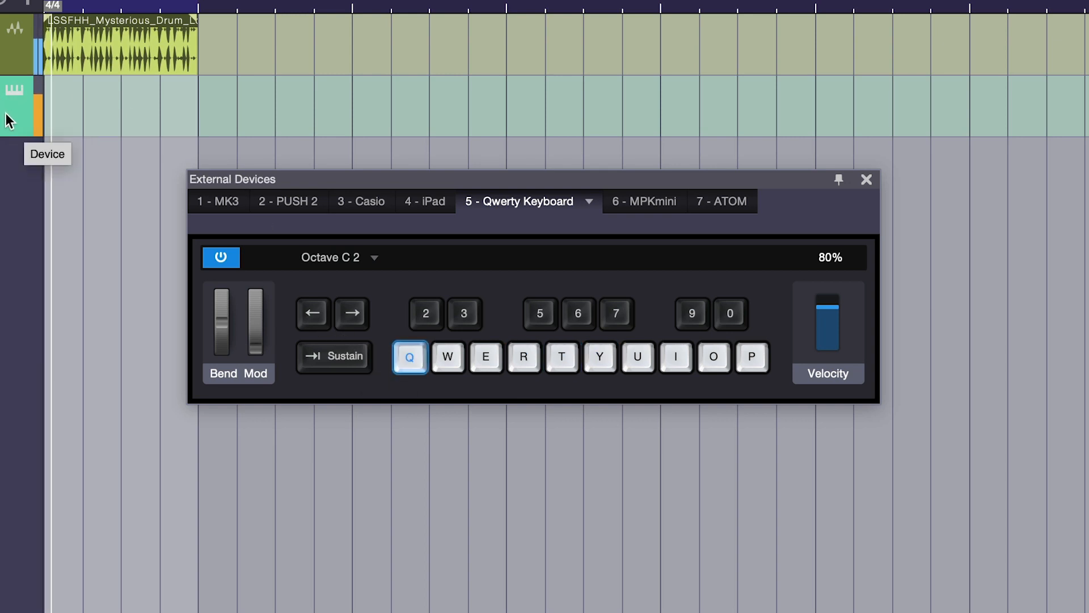
pyautogui.press('t')
pyautogui.press('3')
pyautogui.press('r')
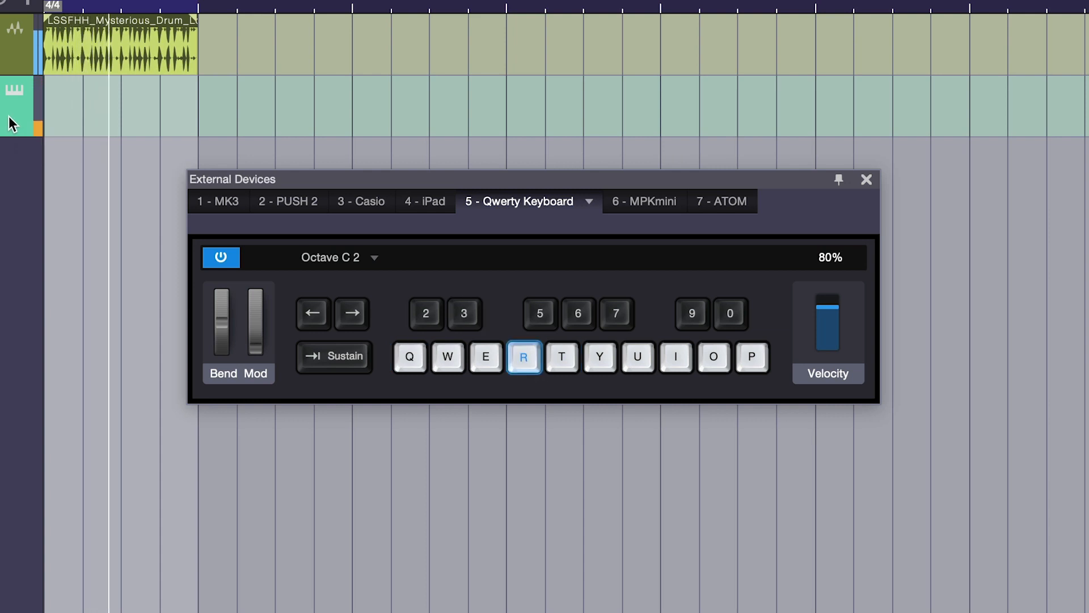
pyautogui.press('q')
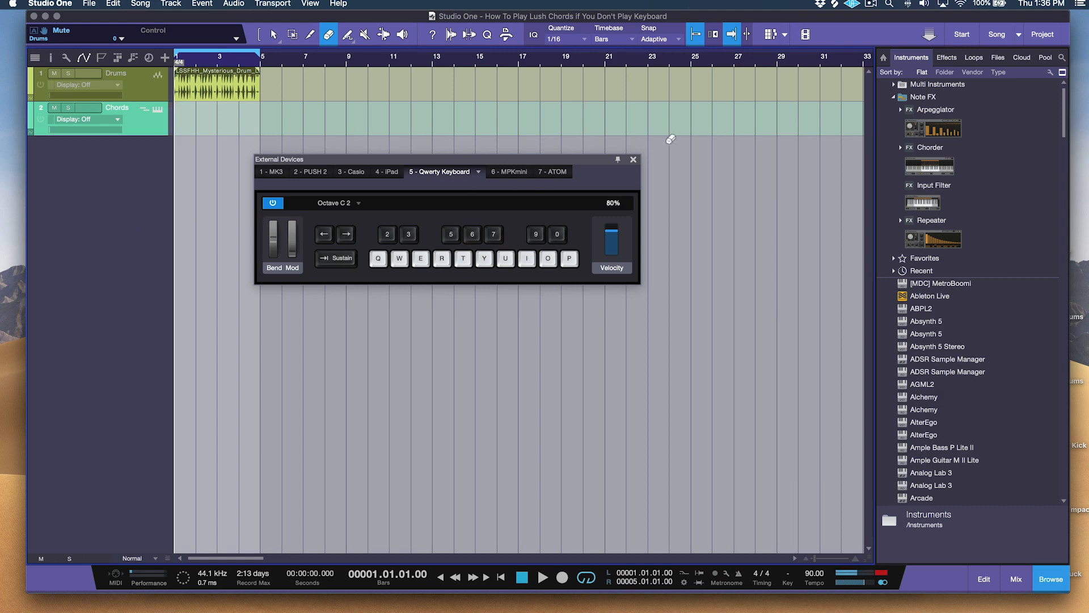
pyautogui.click(634, 160)
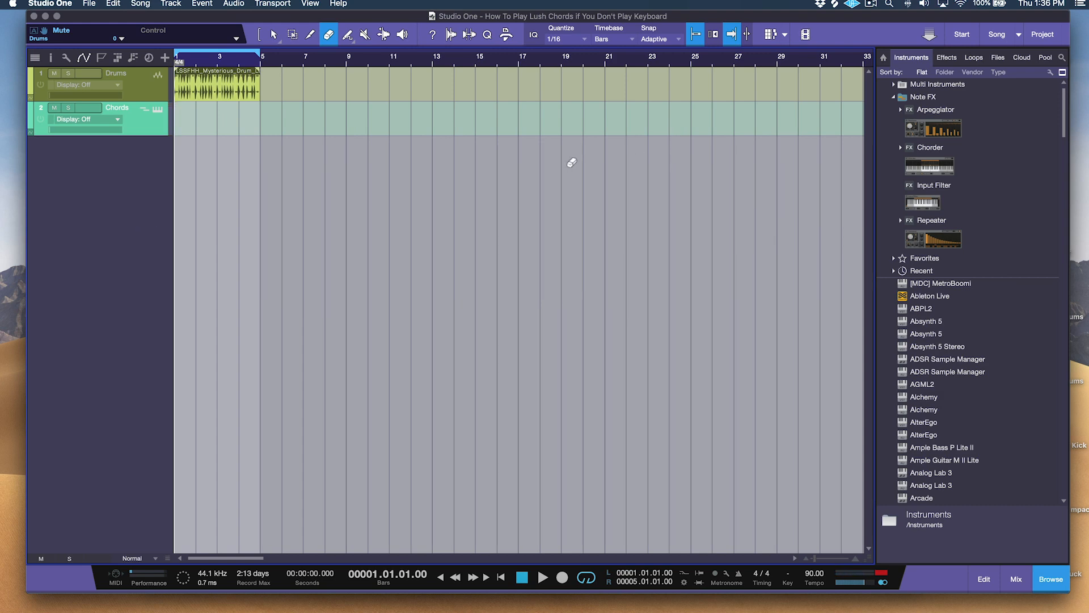
# Step: Add one instrument track named DX7
pyautogui.press('t')
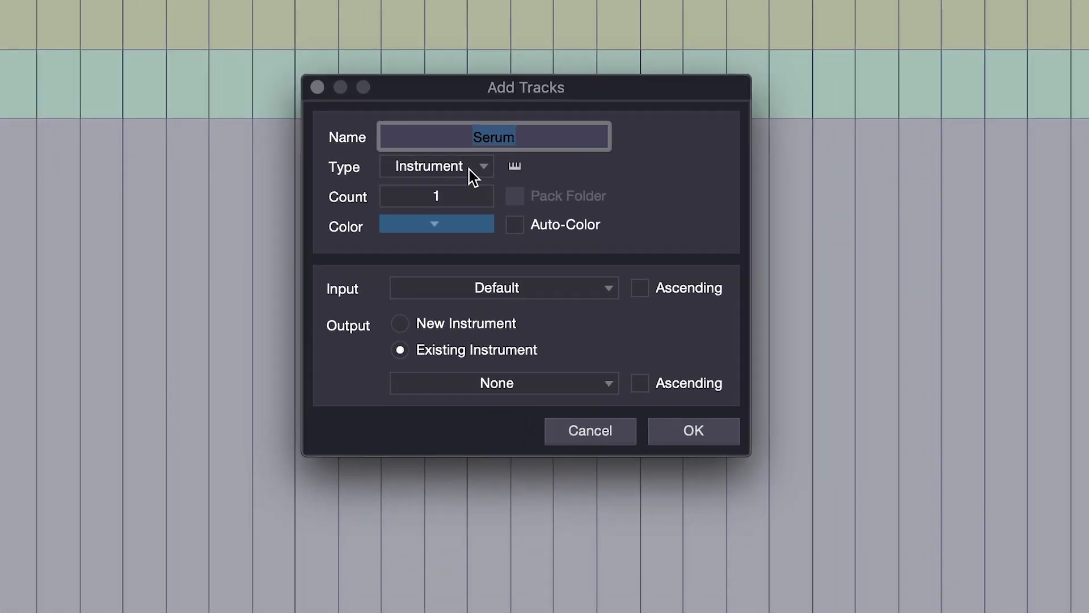
pyautogui.write('DX7')
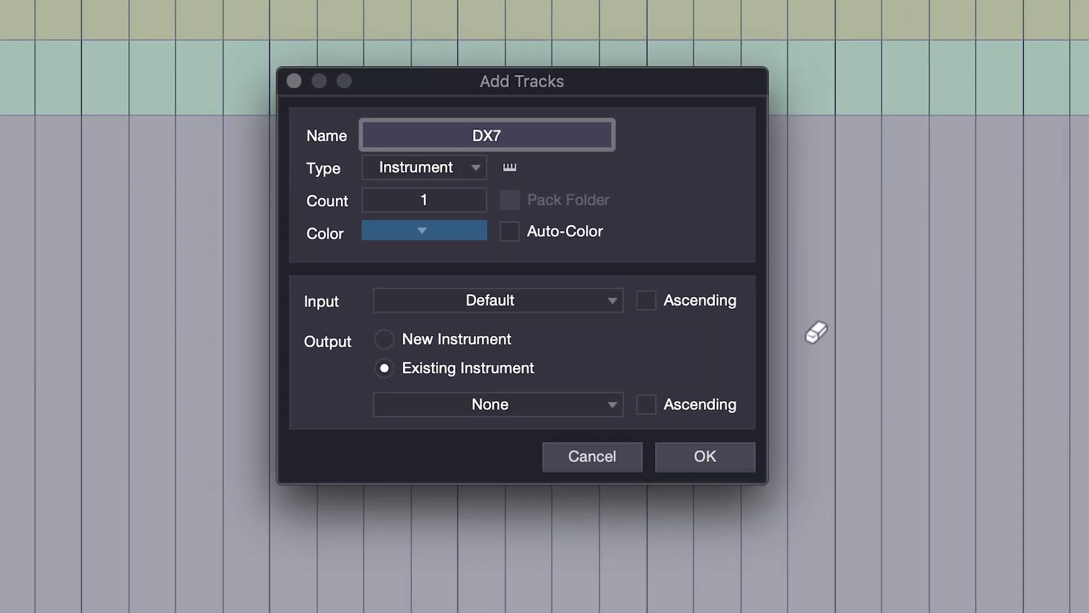
pyautogui.click(701, 457)
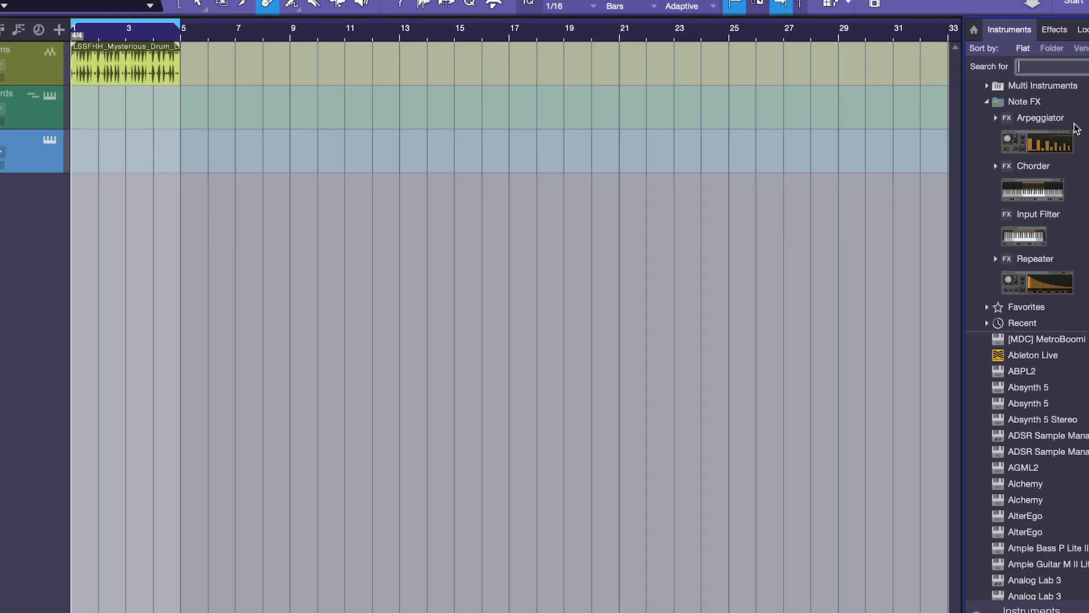
# Step: Find the DX7 V plug-in, load it onto the DX7 track and close its window
pyautogui.write('dx7')
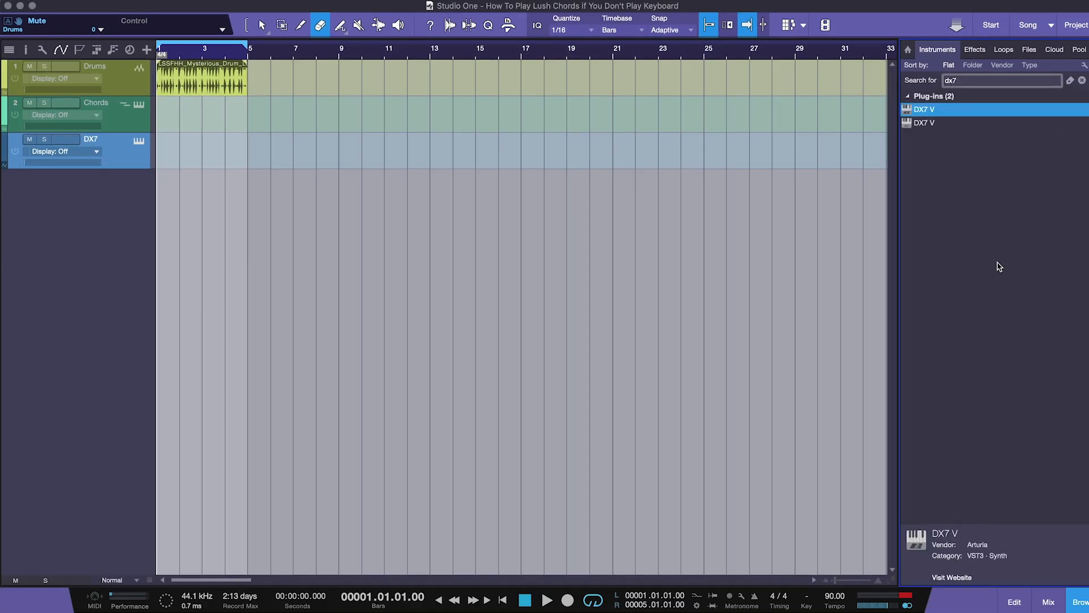
pyautogui.moveTo(940, 110); pyautogui.dragTo(103, 158)
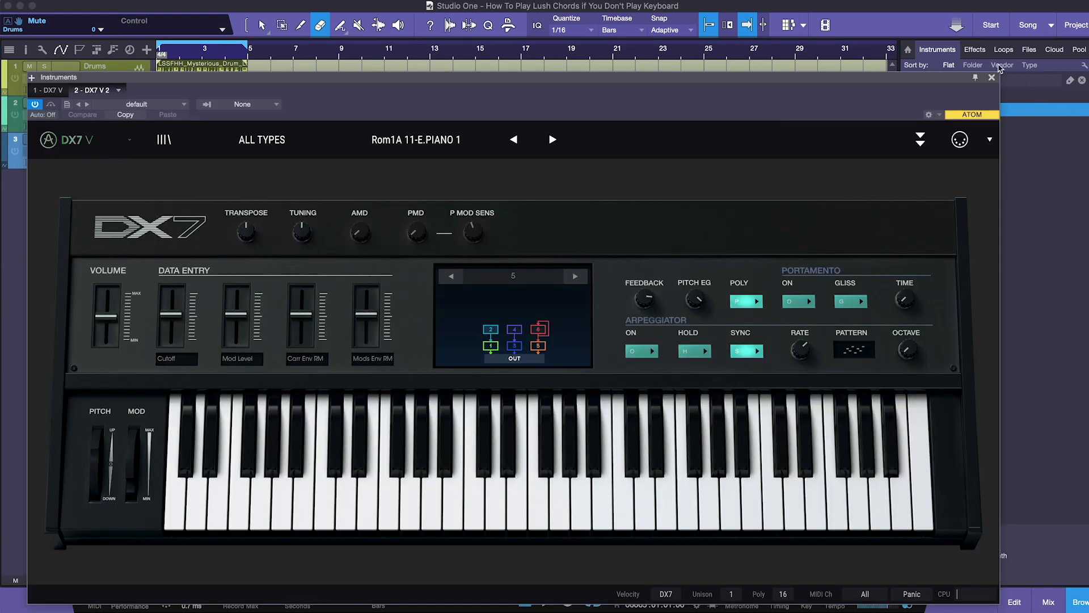
pyautogui.click(992, 78)
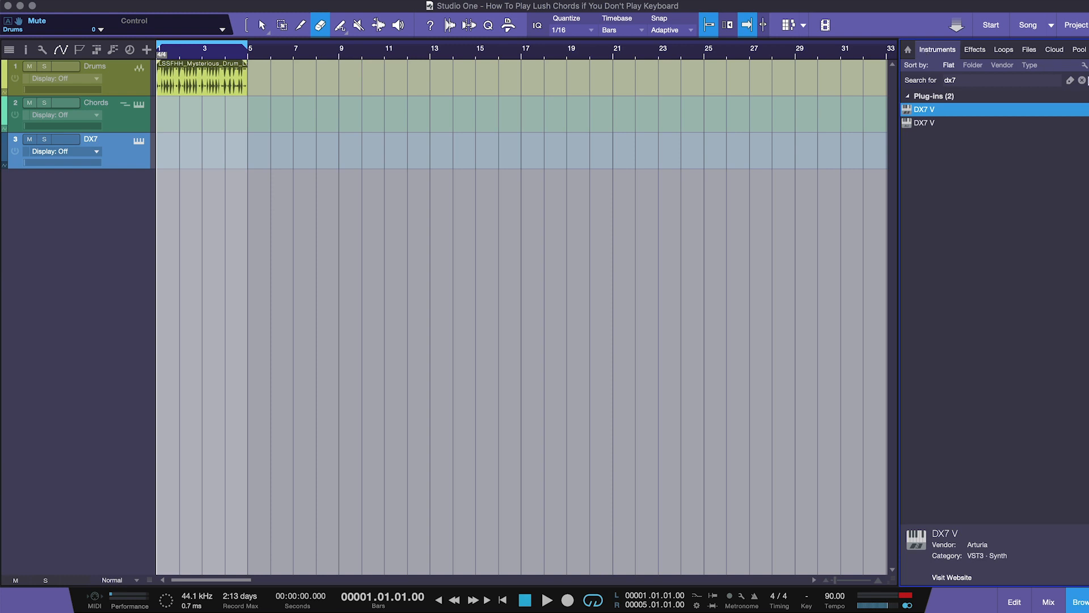
# Step: Clear the instrument search and add the Chorder Note FX to the DX7 track
pyautogui.click(1083, 81)
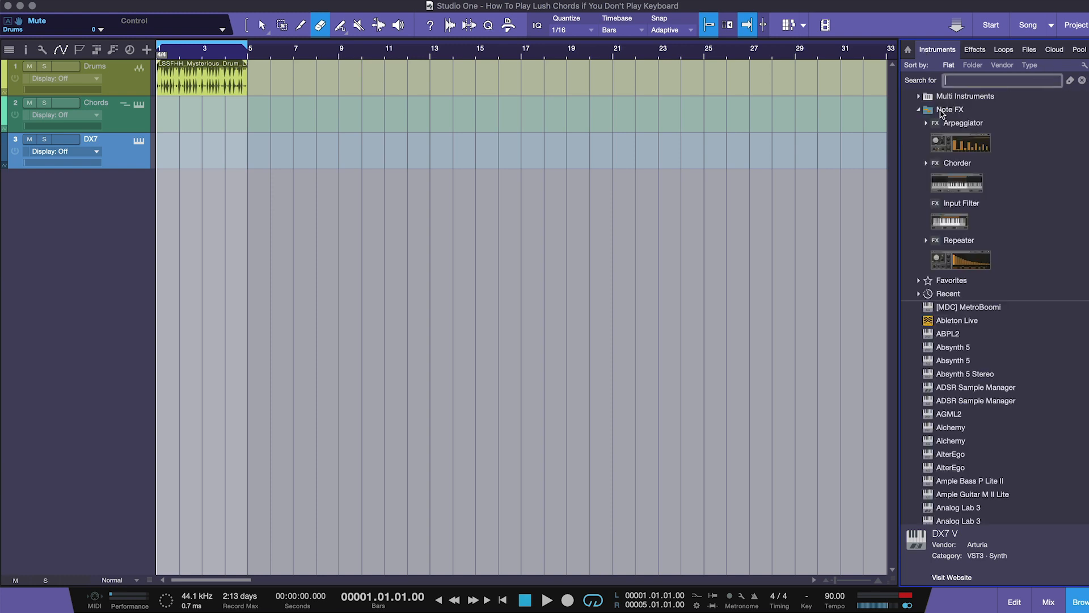
pyautogui.click(919, 111)
pyautogui.click(919, 110)
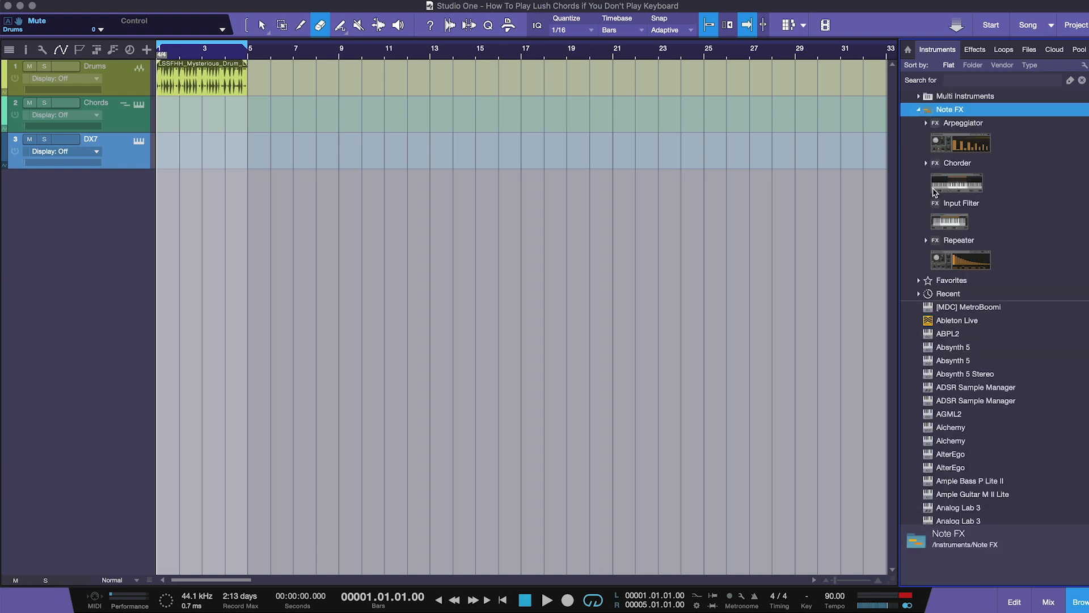
pyautogui.moveTo(956, 185); pyautogui.dragTo(125, 145)
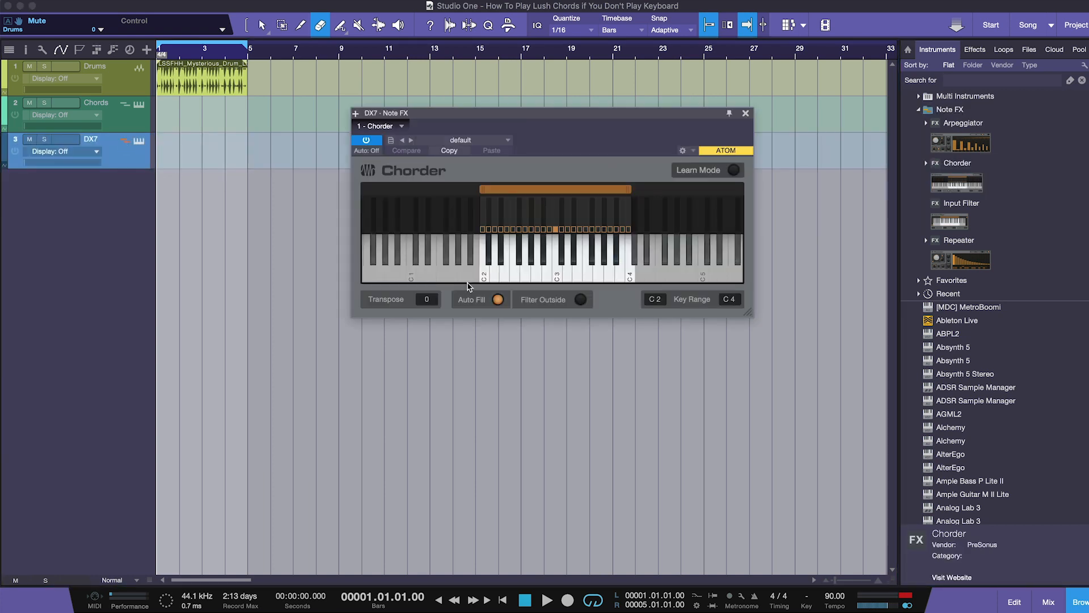
# Step: Browse Chorder's chord group and chord type presets and load Neo Soul Chord Group 1 (Use E. Piano)
pyautogui.click(468, 142)
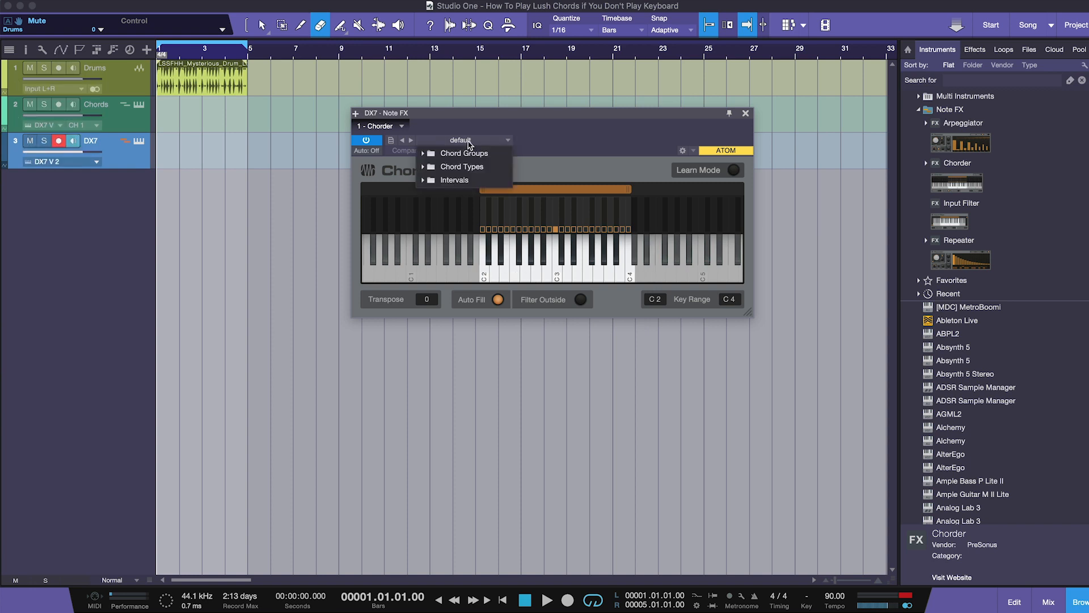
pyautogui.click(422, 167)
pyautogui.click(423, 154)
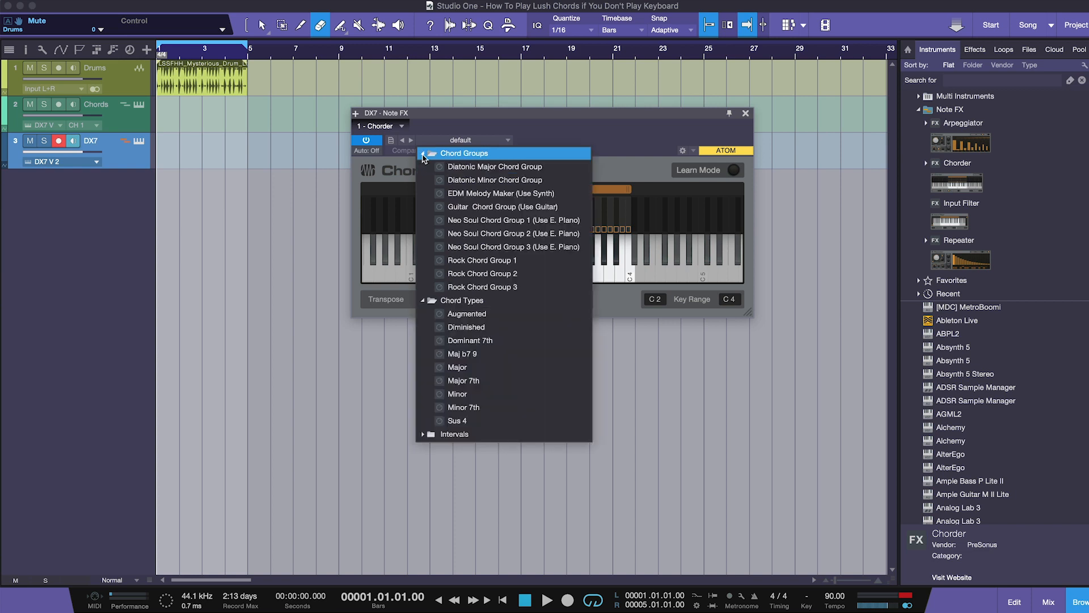
pyautogui.click(424, 155)
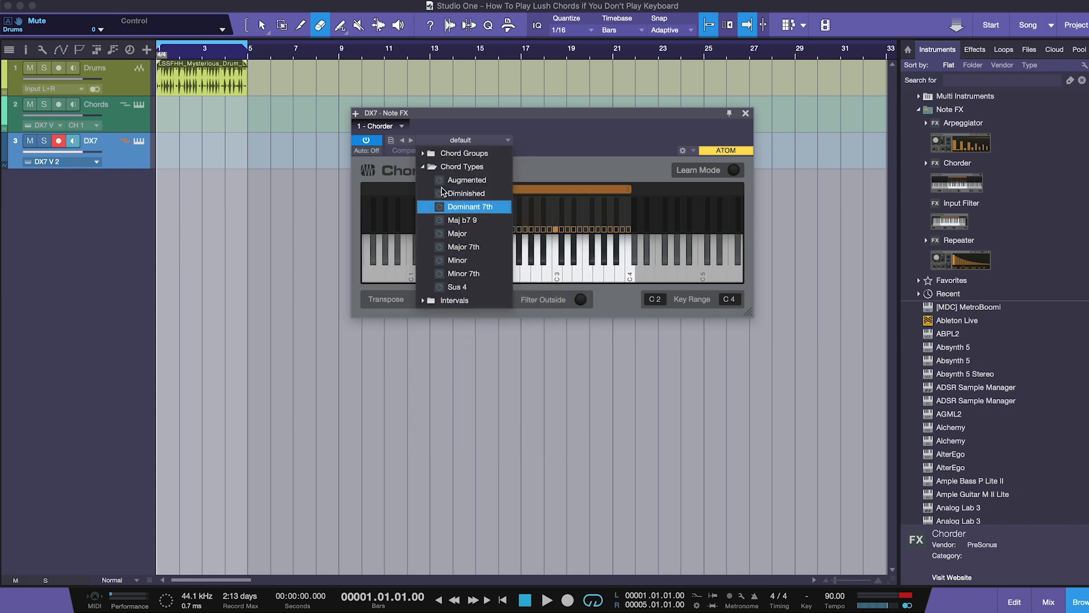
pyautogui.click(423, 155)
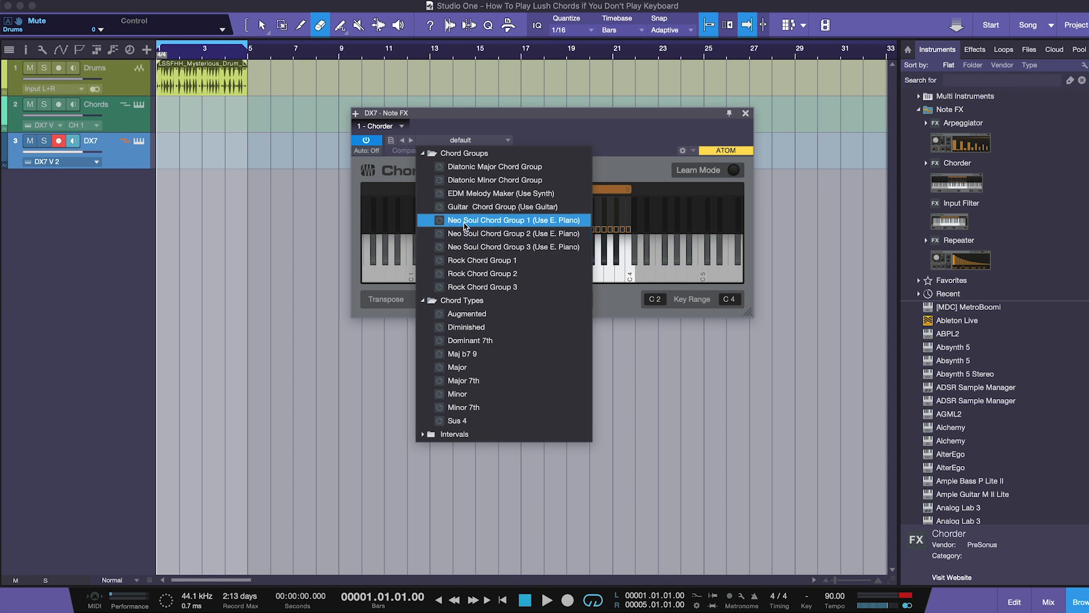
pyautogui.click(465, 223)
pyautogui.click(538, 131)
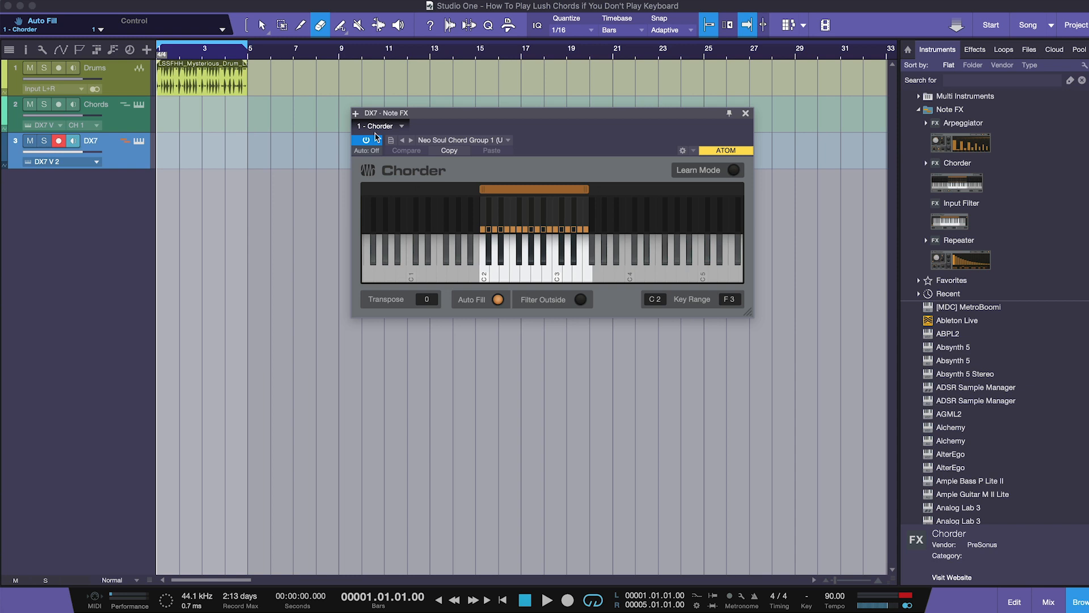
# Step: Test Chorder's chords on the DX7 V by playing single notes C, F and D from the Qwerty Keyboard, and close the instrument window
pyautogui.click(138, 142)
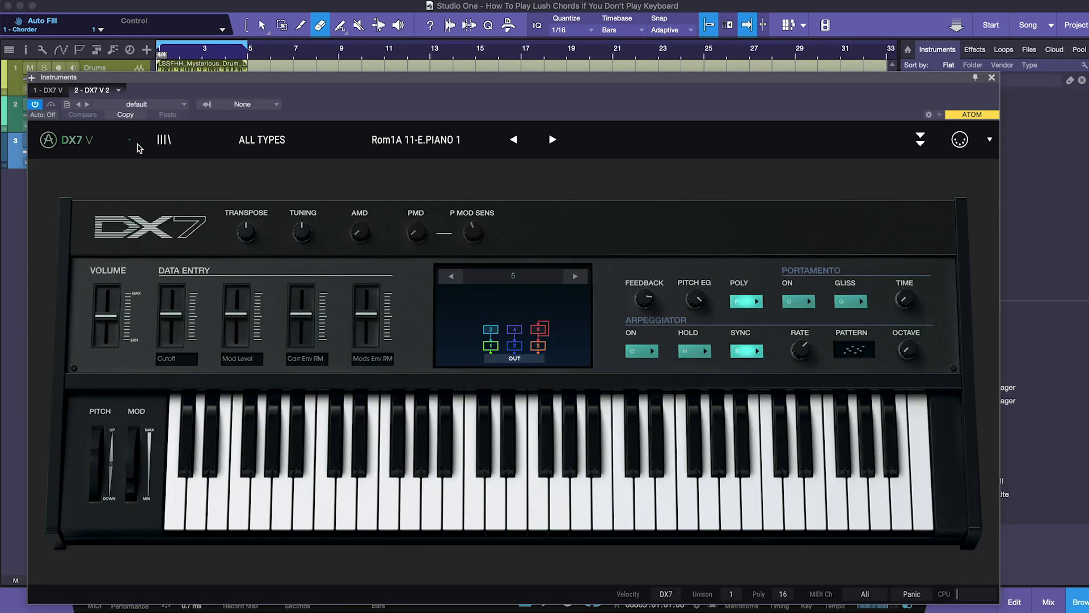
pyautogui.press('capslock')
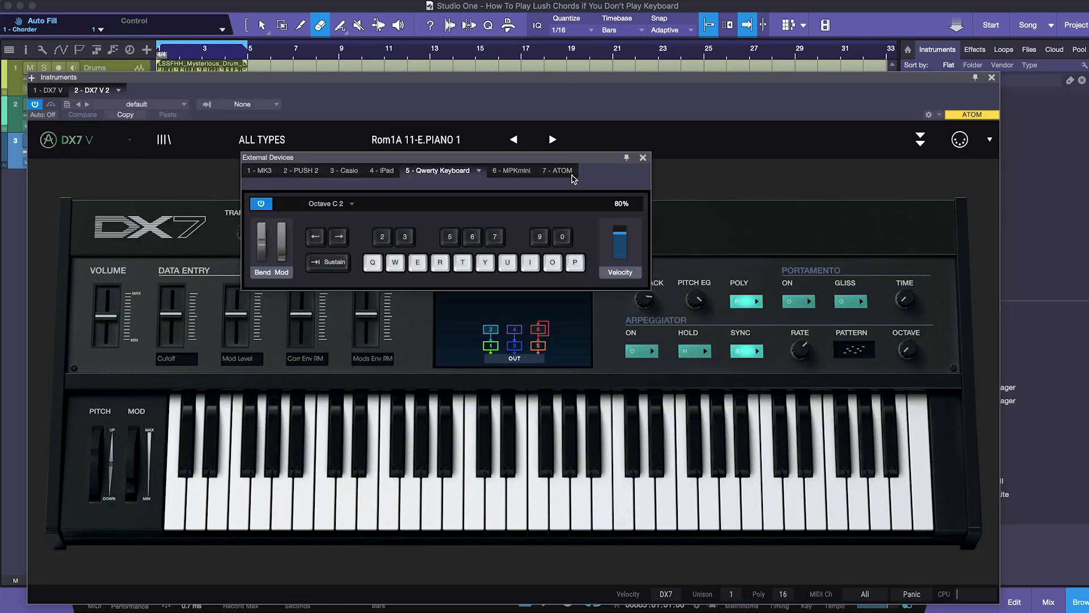
pyautogui.press('q')
pyautogui.press('r')
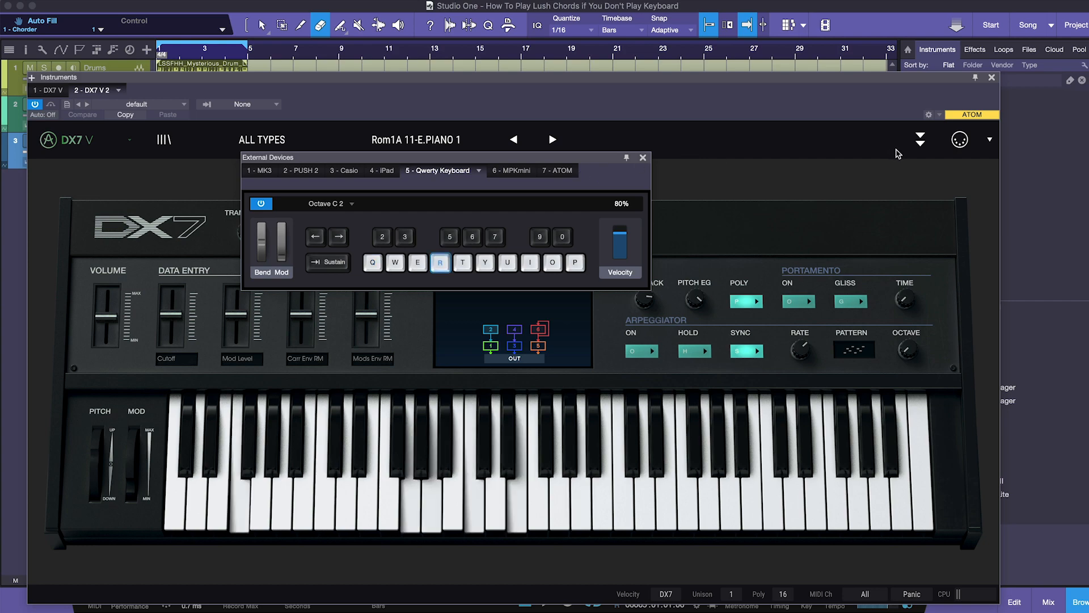
pyautogui.press('w')
pyautogui.click(992, 78)
pyautogui.press('r')
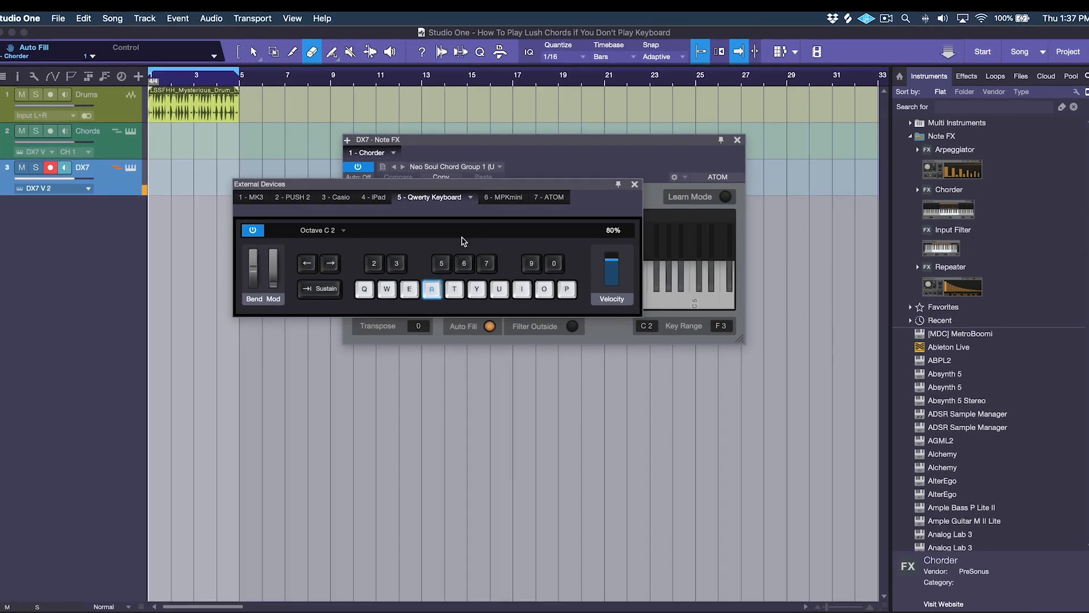
# Step: Audition the Neo Soul Chord Group 1 chords by playing individual Chorder keys from C2 through D2, F2 and F#2 up to A2
pyautogui.click(549, 156)
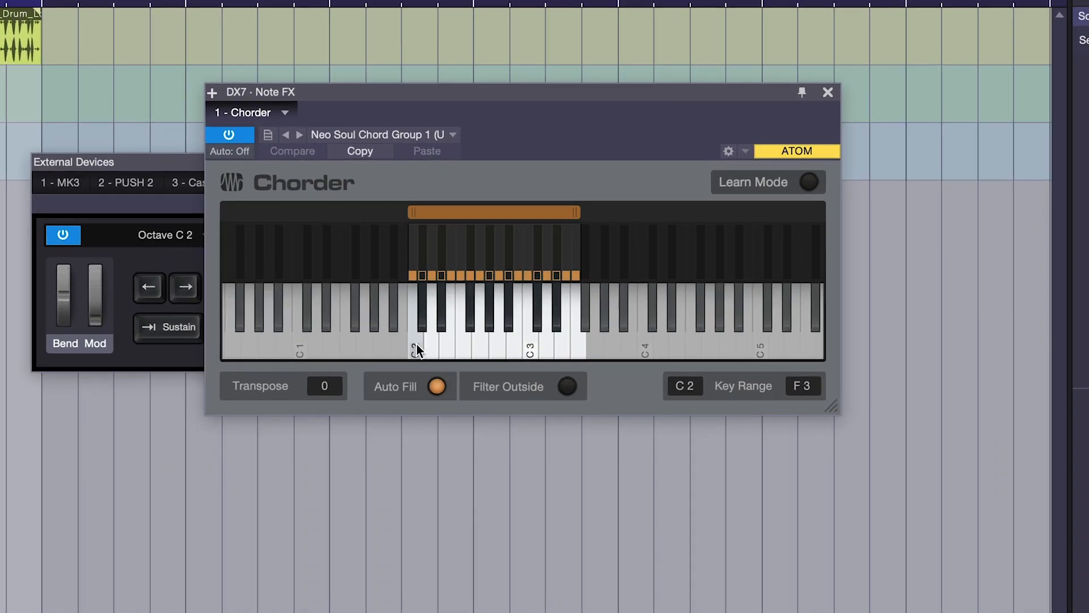
pyautogui.click(417, 346)
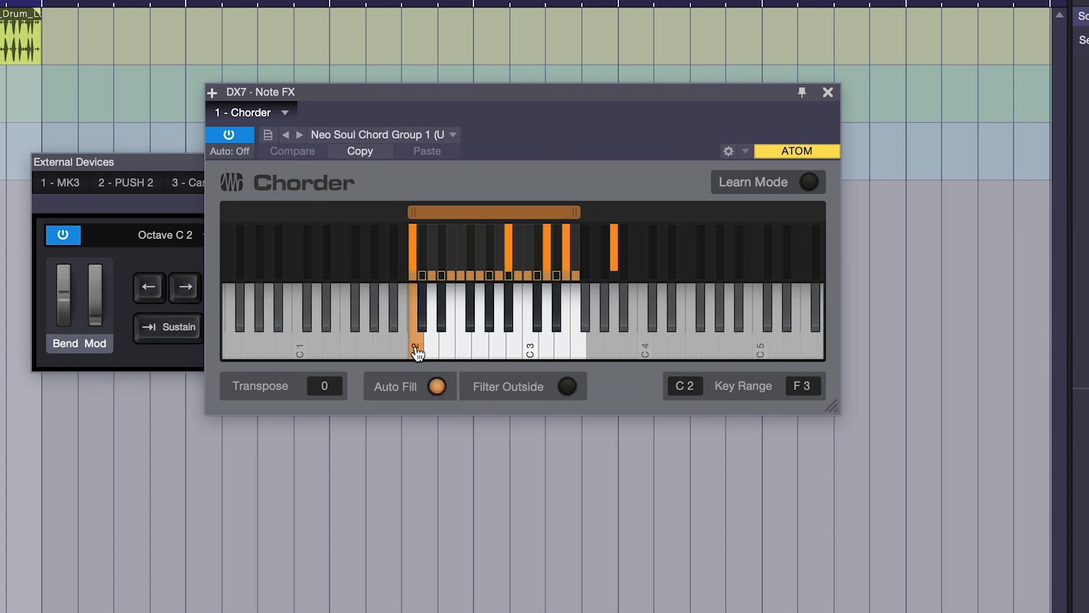
pyautogui.click(416, 347)
pyautogui.click(433, 350)
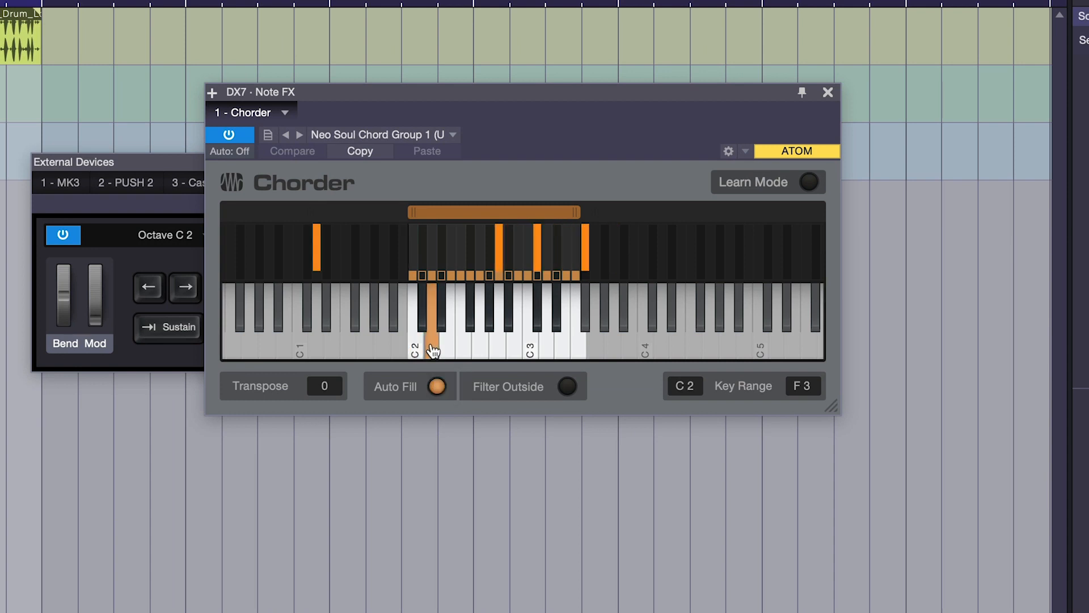
pyautogui.click(442, 324)
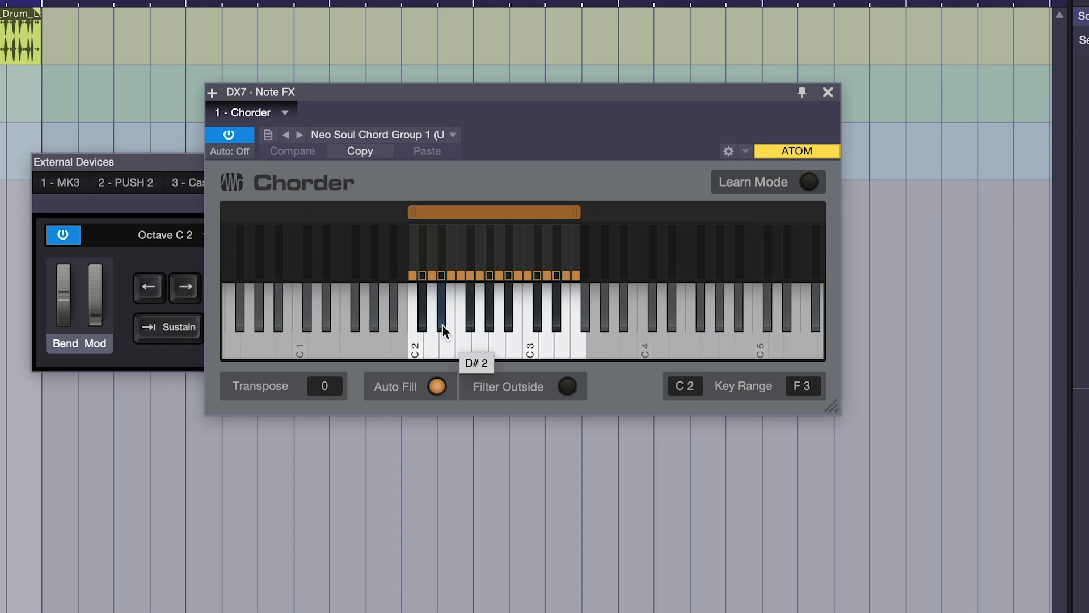
pyautogui.click(465, 345)
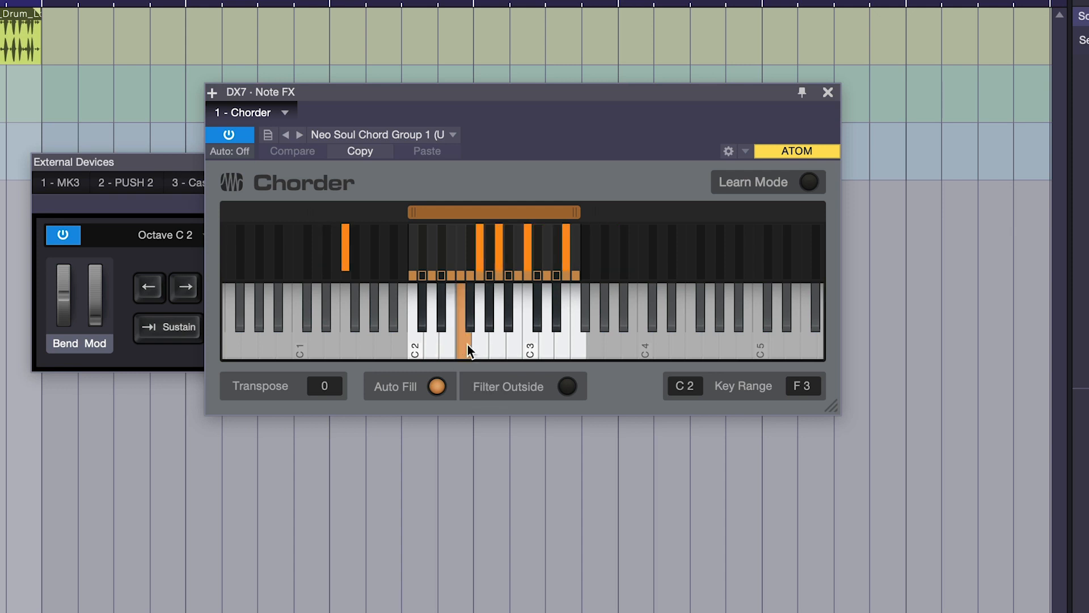
pyautogui.click(475, 315)
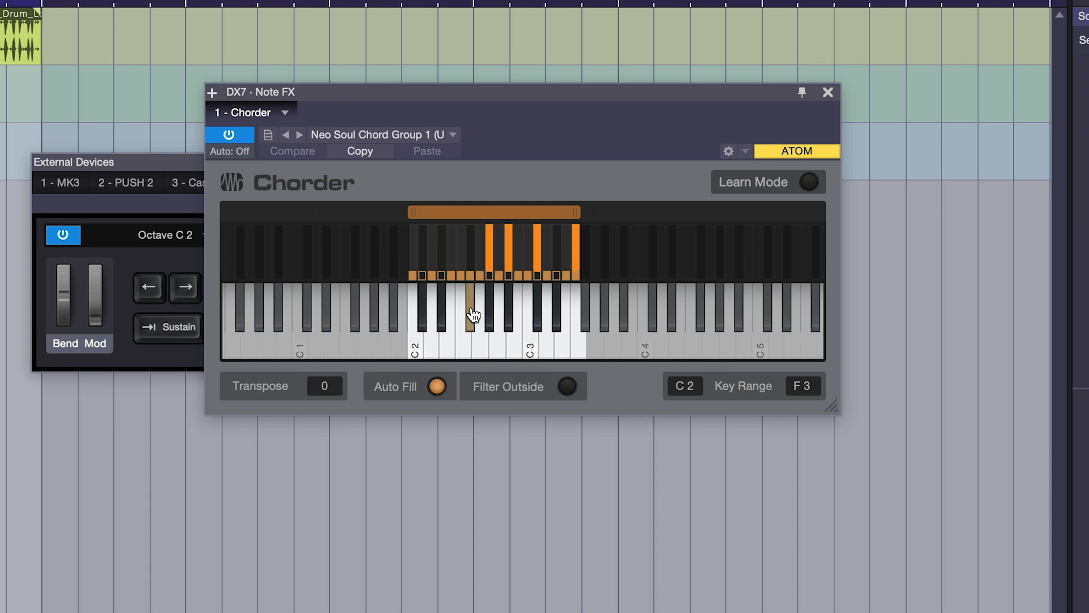
pyautogui.click(489, 318)
pyautogui.click(495, 340)
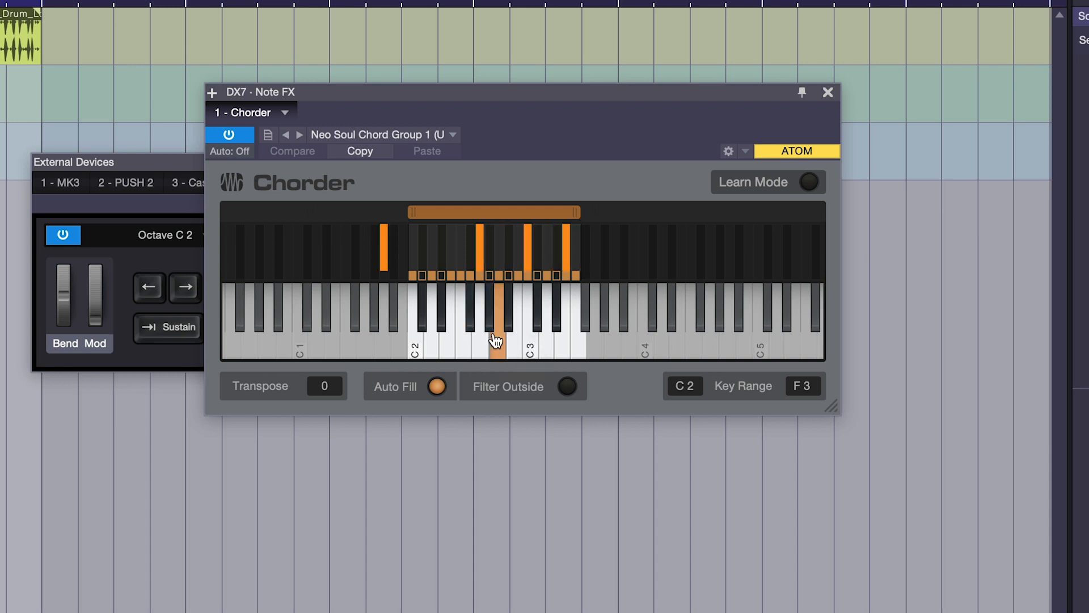
# Step: In Chorder's Learn Mode, select the C2 key, add F2 to its chord and leave Learn Mode
pyautogui.click(808, 182)
pyautogui.click(429, 342)
pyautogui.click(416, 343)
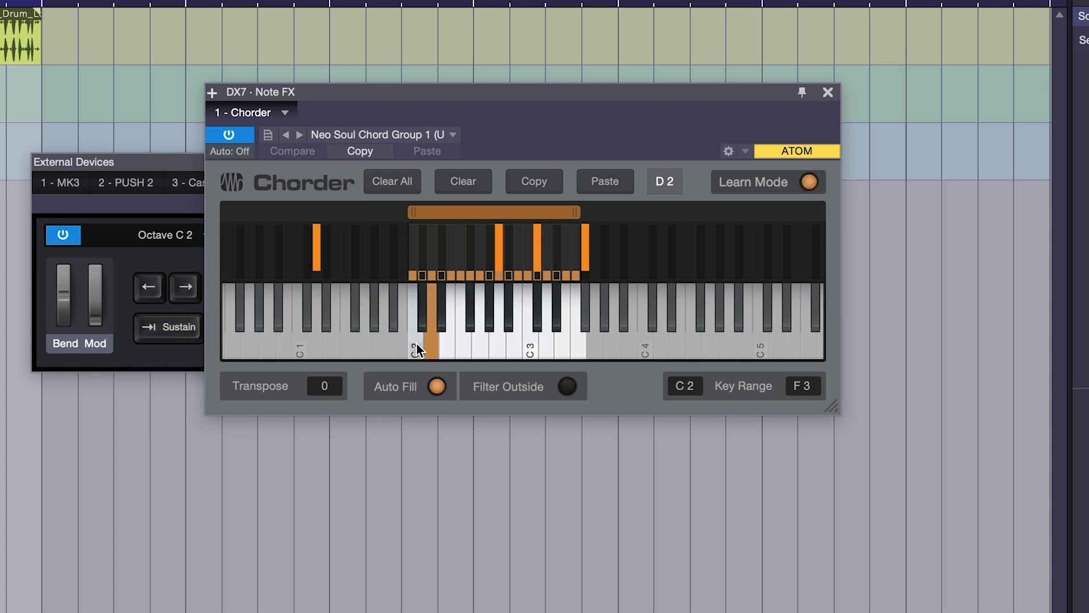
pyautogui.click(443, 348)
pyautogui.click(406, 346)
pyautogui.click(413, 346)
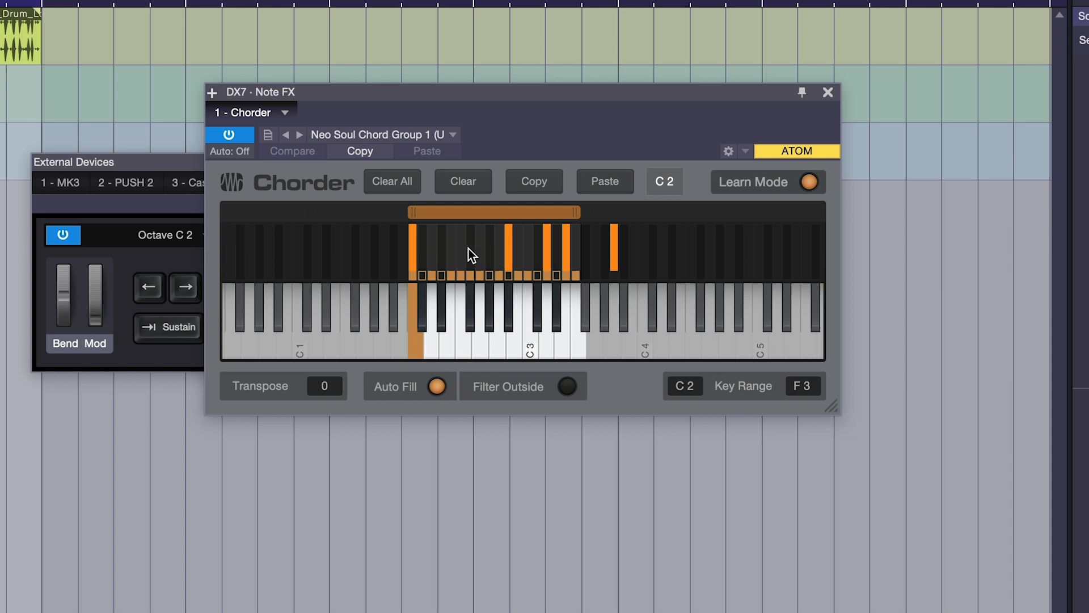
pyautogui.click(812, 180)
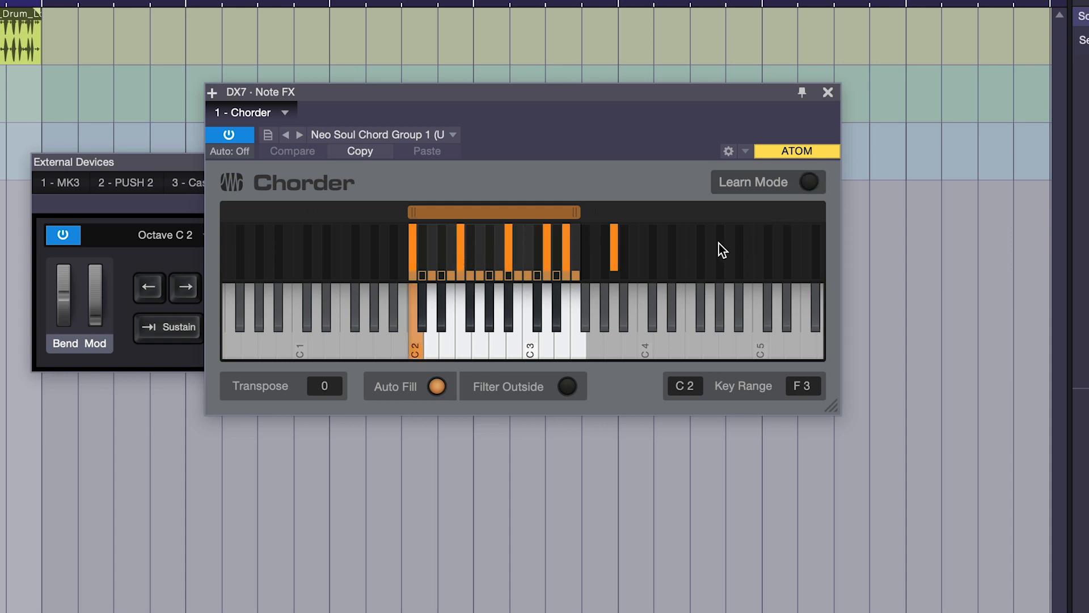
# Step: Swap F2 for F#2 in the C2 chord in Learn Mode and audition it, adding G2 and G#2 for a second audition
pyautogui.click(811, 182)
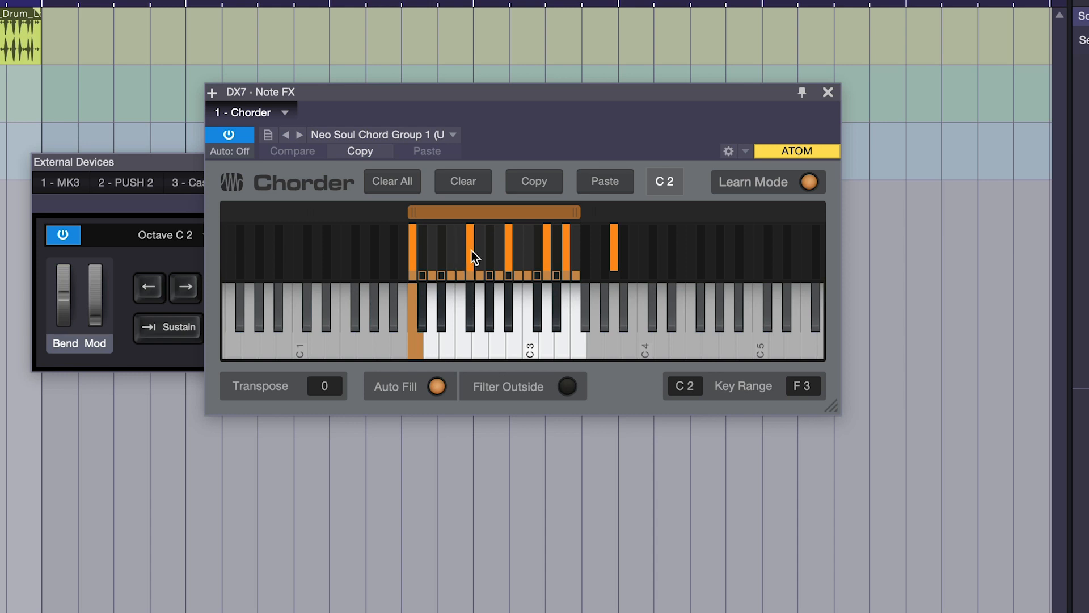
pyautogui.click(811, 182)
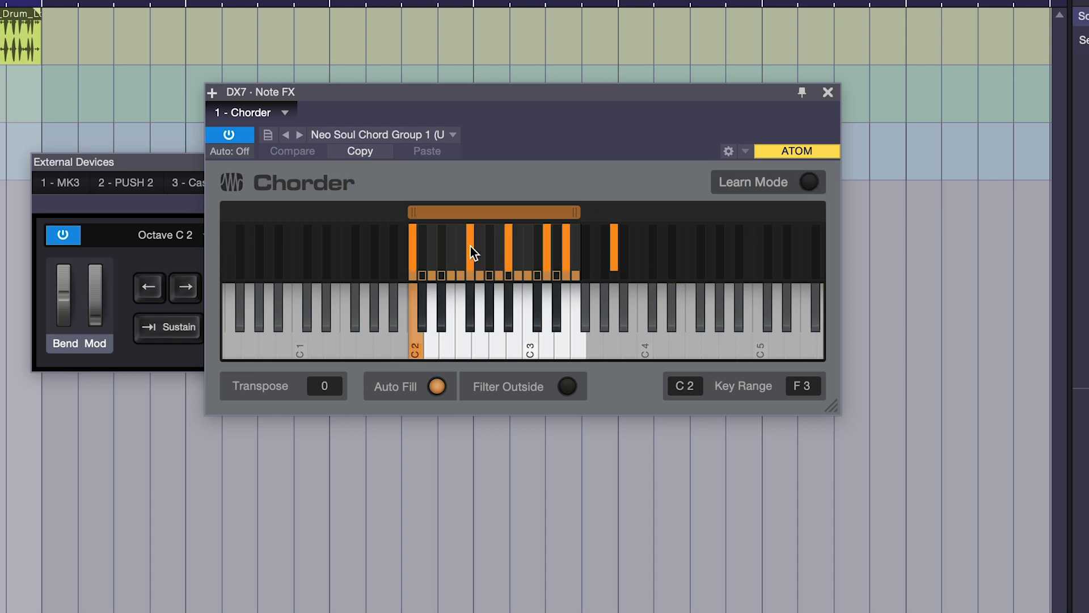
pyautogui.click(809, 182)
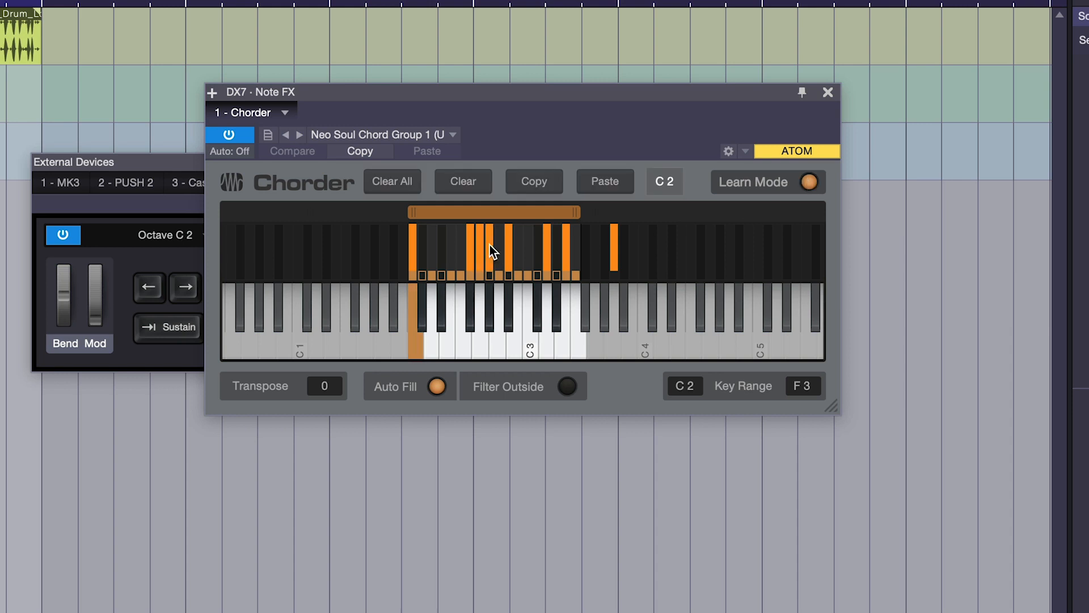
pyautogui.click(809, 182)
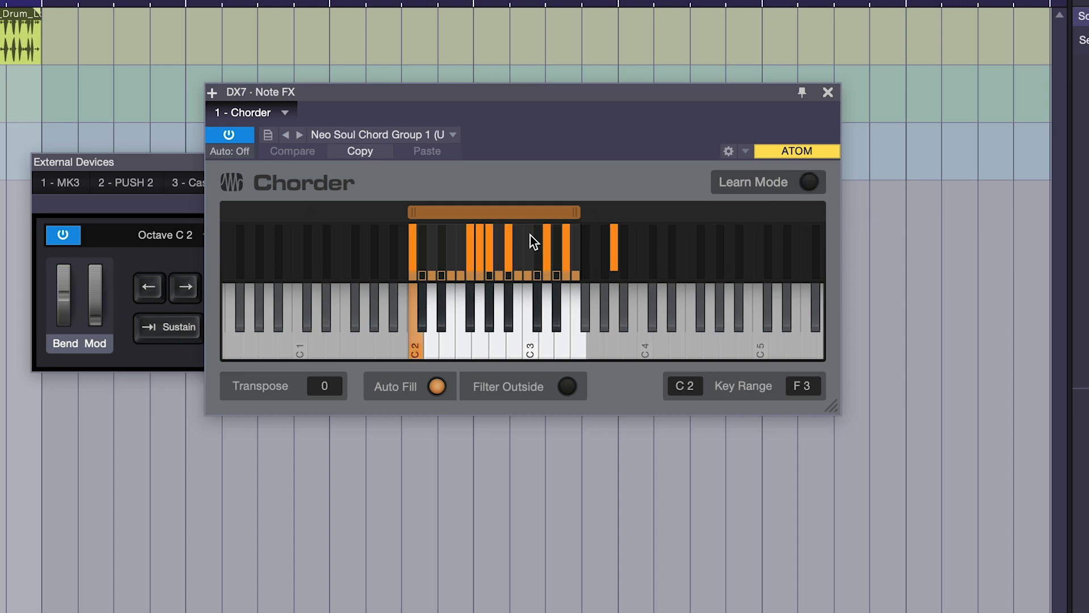
# Step: Remove the extra notes from the C2 chord in Learn Mode, briefly retrying F#2 and F2, and leave Learn Mode
pyautogui.click(809, 181)
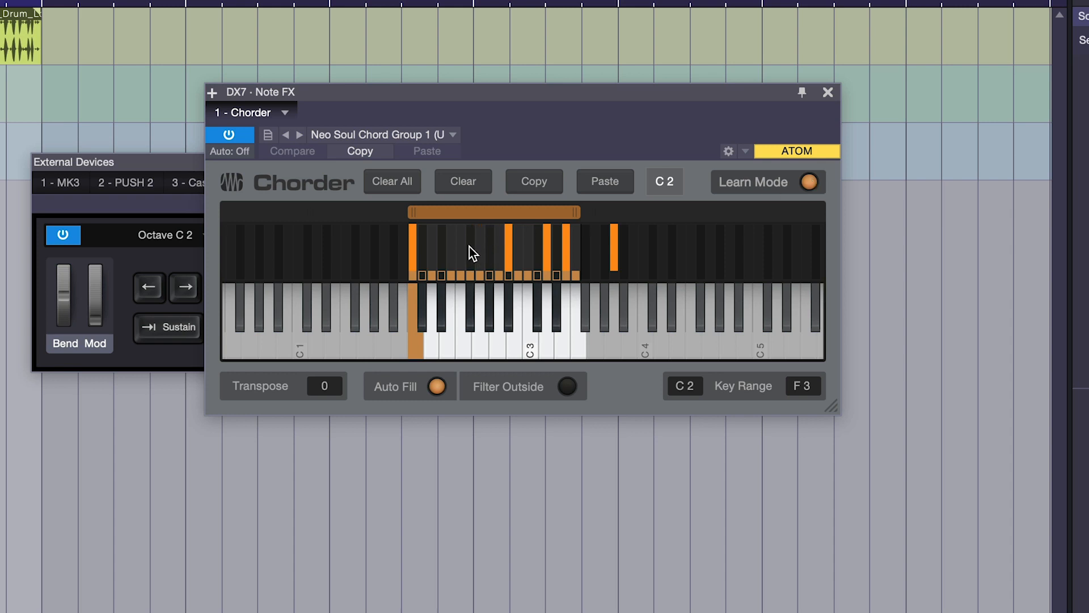
pyautogui.click(809, 182)
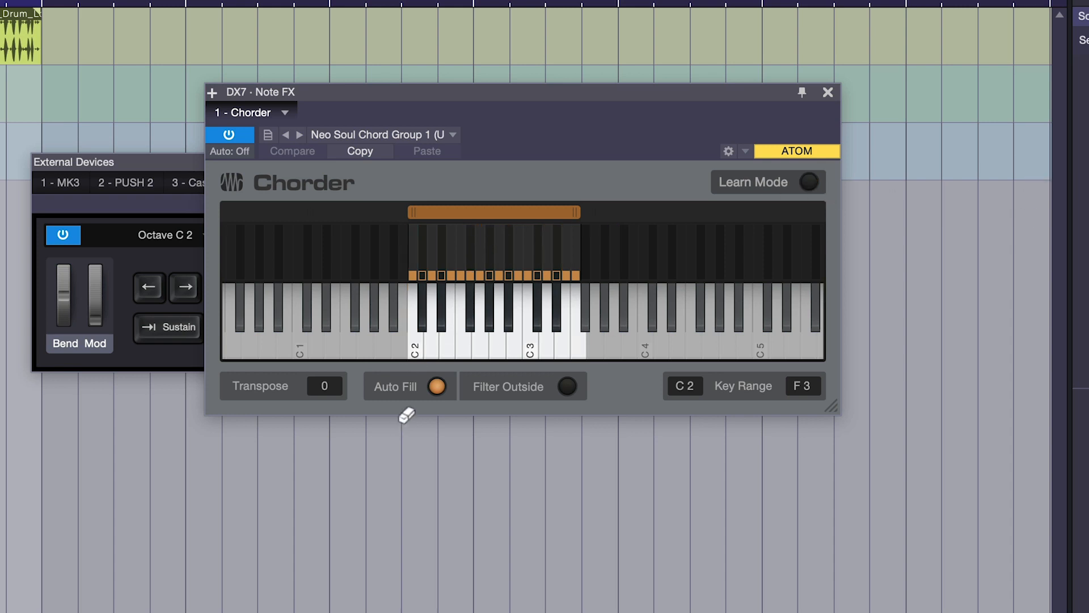
pyautogui.click(810, 182)
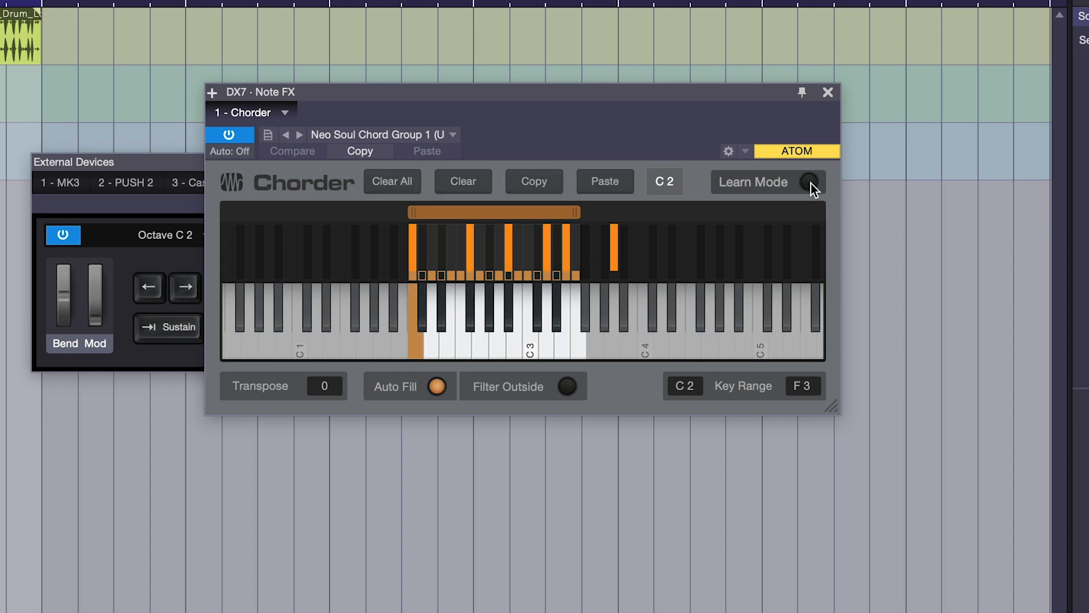
pyautogui.click(470, 241)
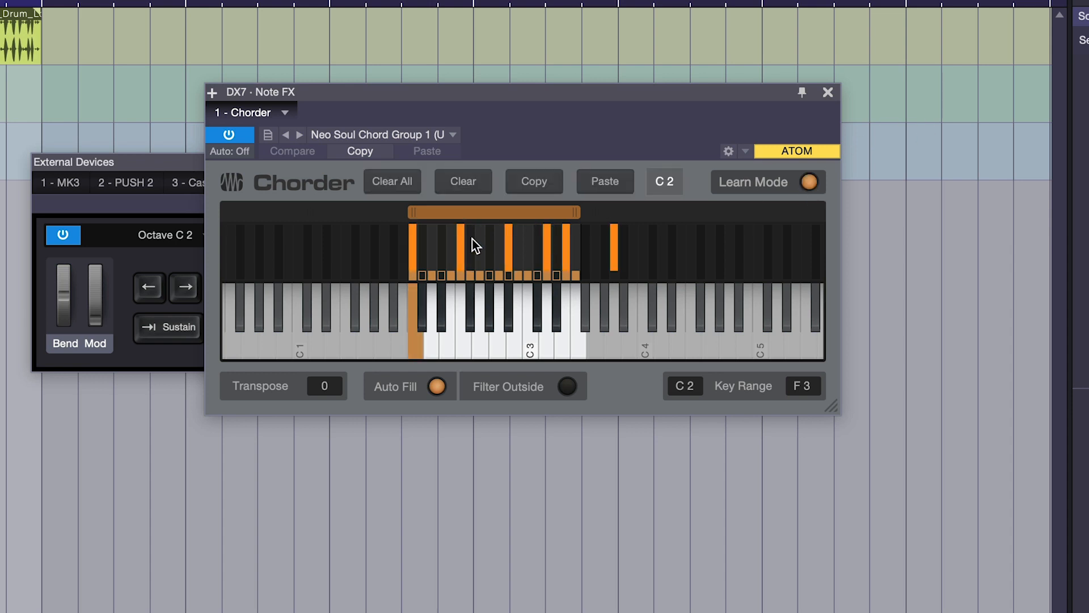
pyautogui.click(807, 183)
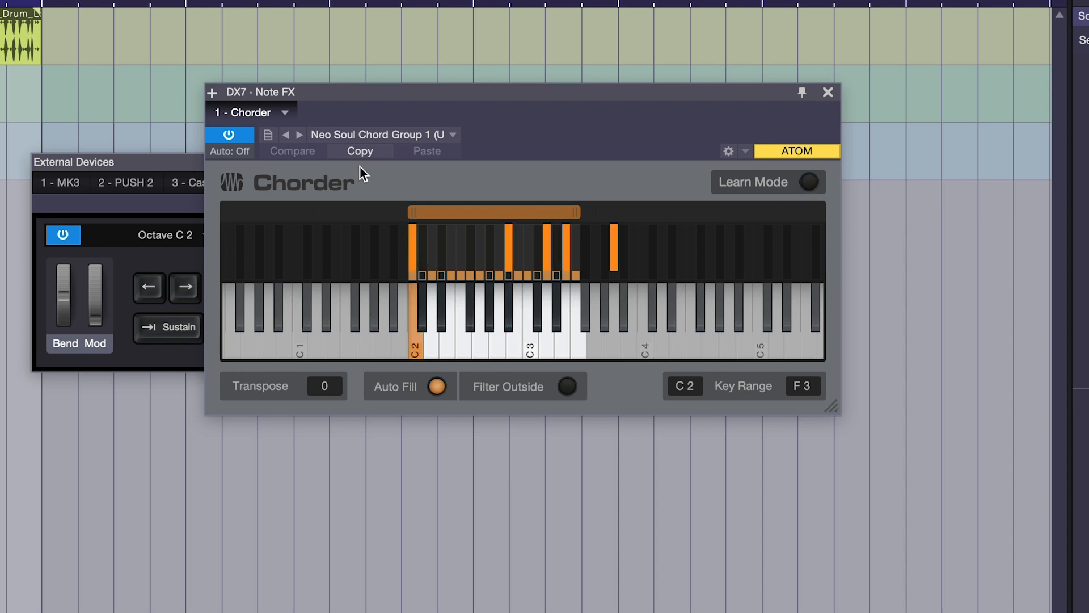
# Step: Try the Rock Chord Group 1 and Neo Soul Chord Group 2 (Use E. Piano) presets in Chorder
pyautogui.click(384, 136)
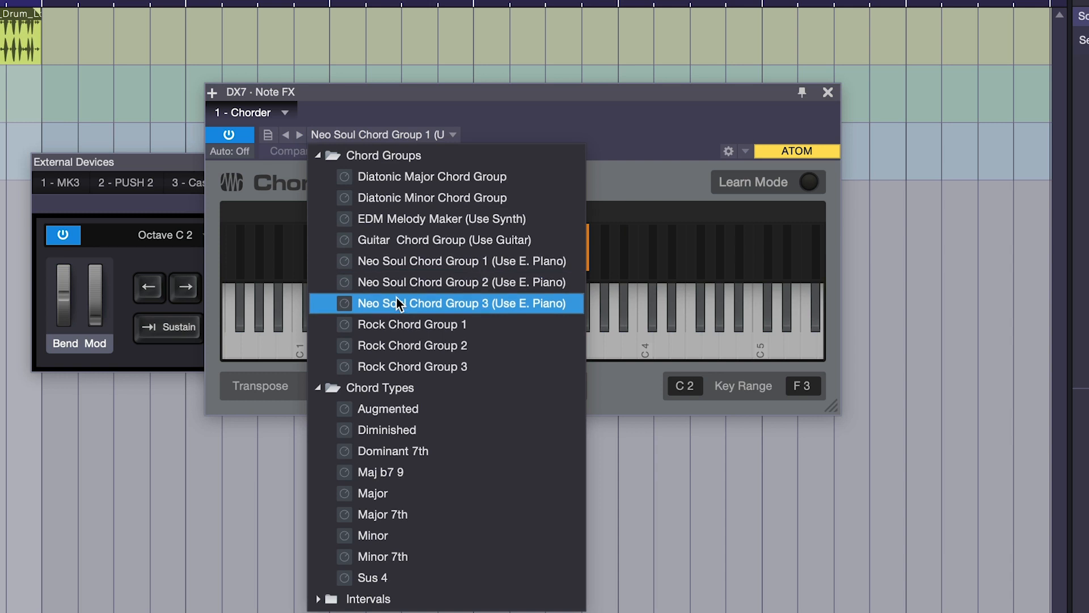
pyautogui.click(394, 322)
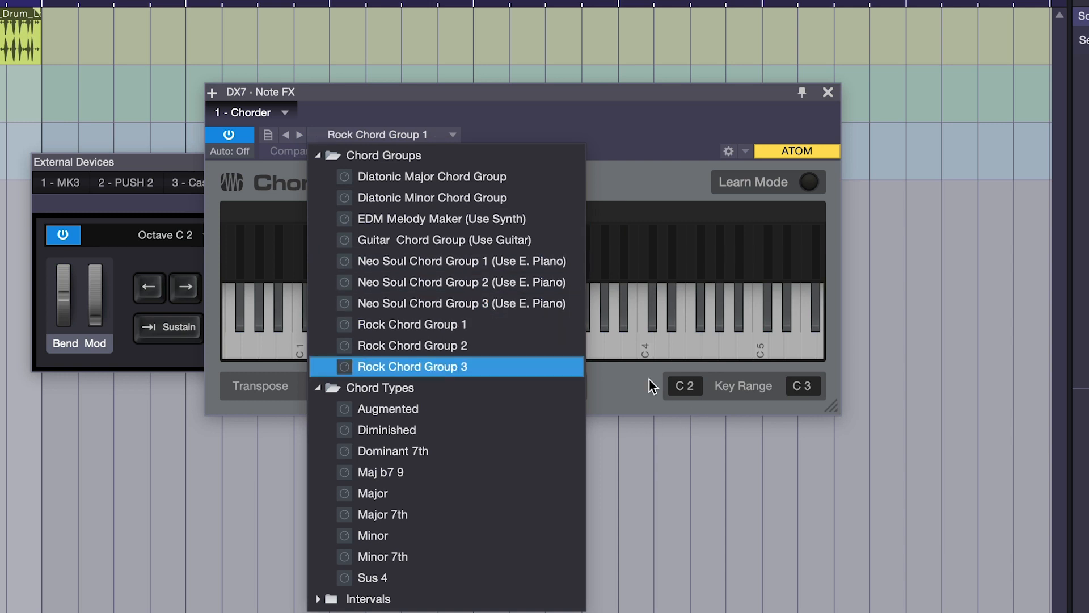
pyautogui.click(616, 367)
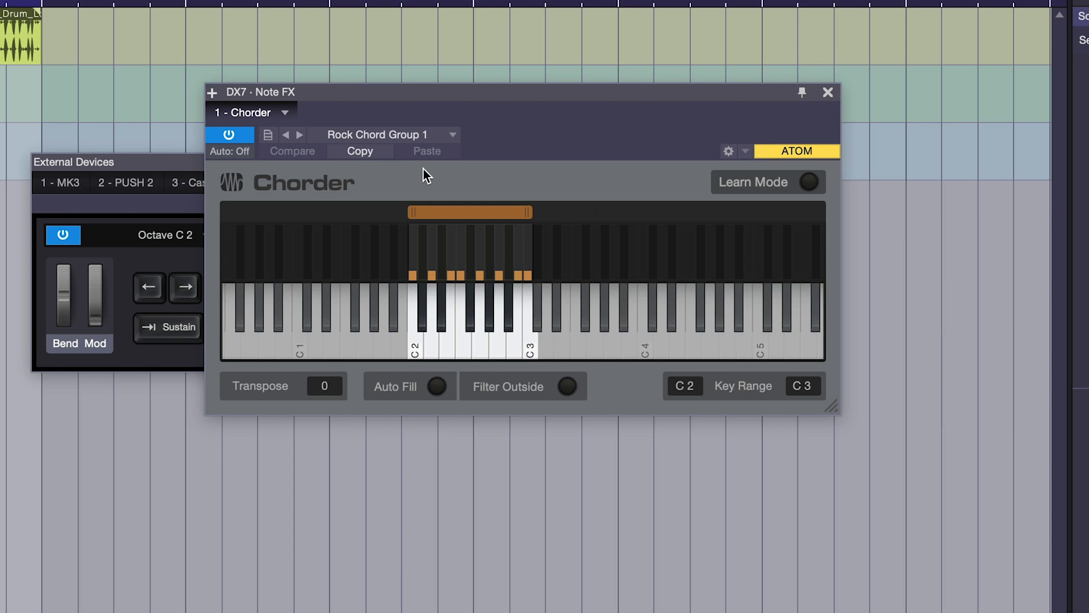
pyautogui.click(398, 137)
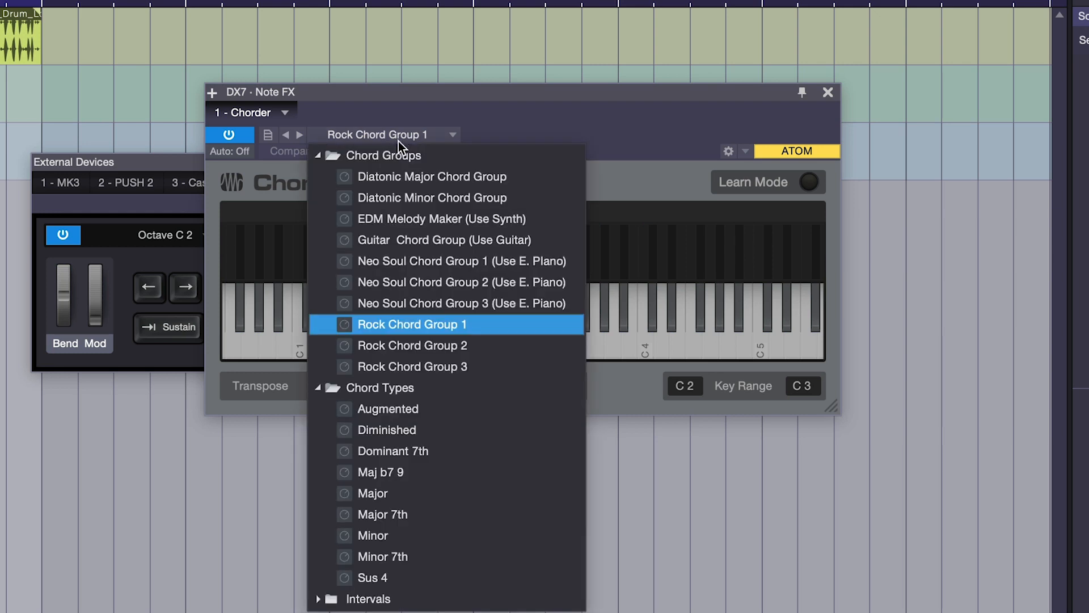
pyautogui.click(449, 286)
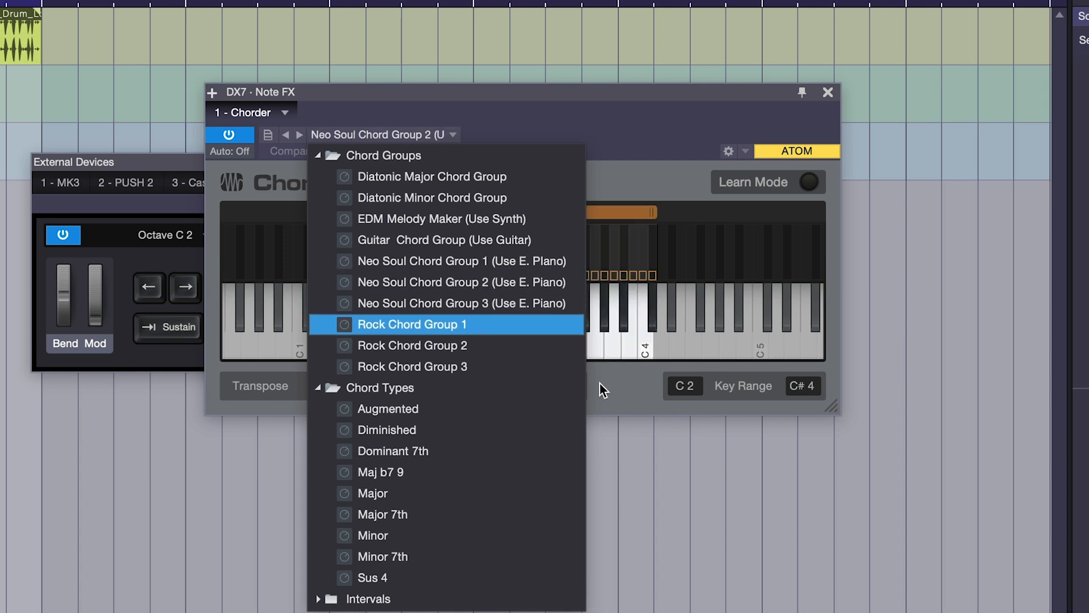
pyautogui.click(625, 380)
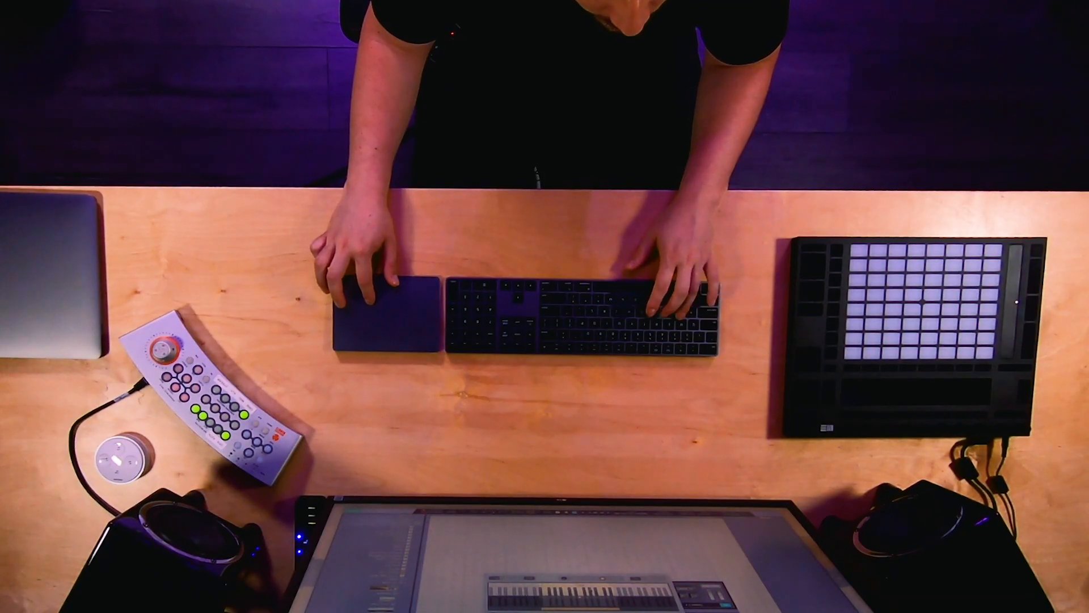
# Step: Load the Neo Soul Chord Group 1 (Use E. Piano) preset in Chorder and close the Note FX window
pyautogui.press('super+k')
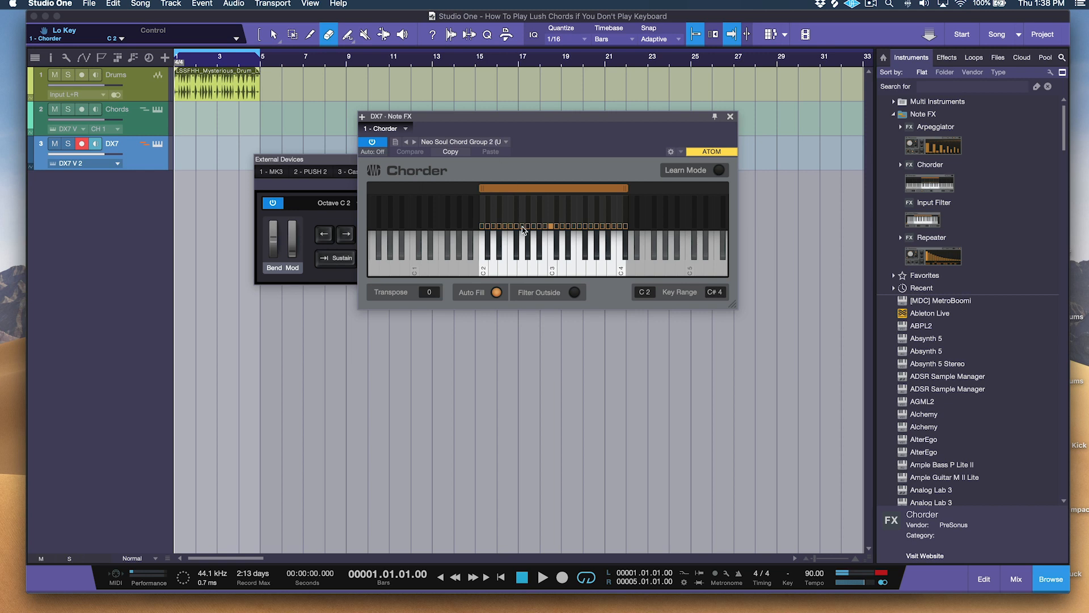
pyautogui.click(464, 143)
pyautogui.click(473, 223)
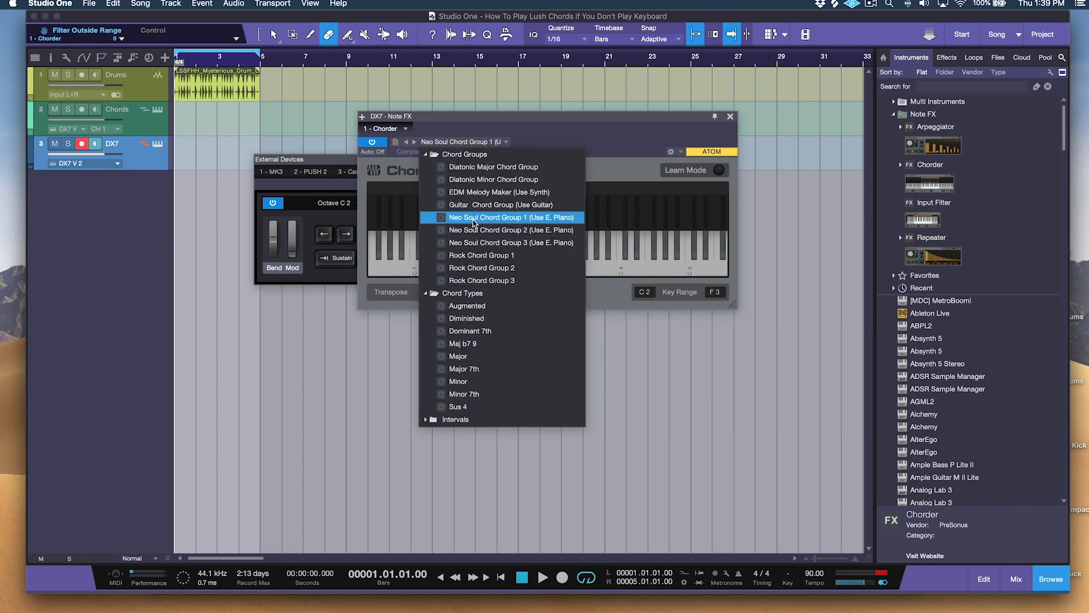
pyautogui.click(622, 138)
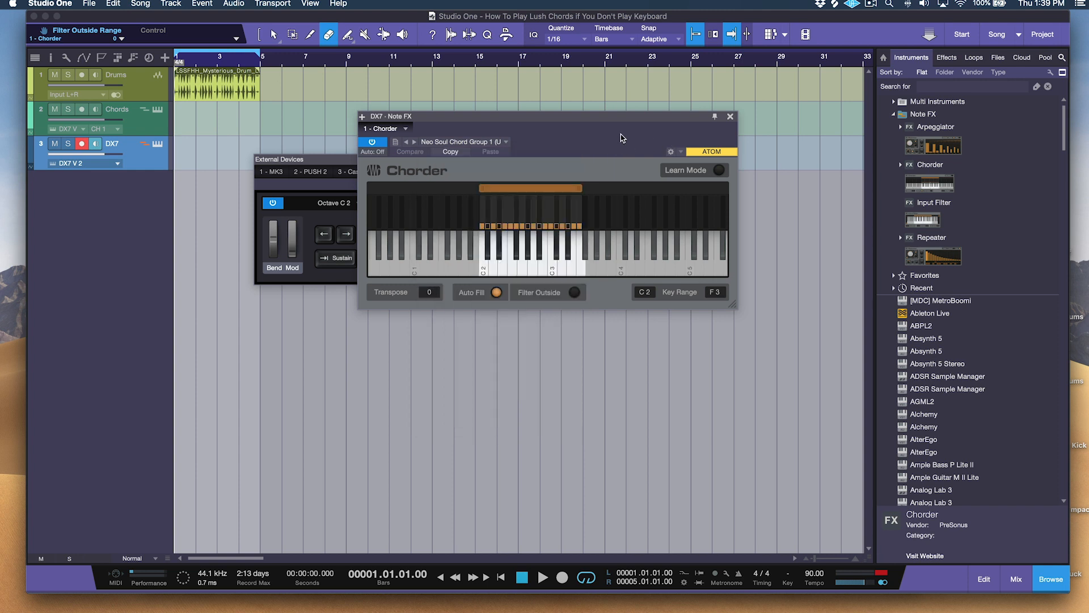
pyautogui.click(730, 118)
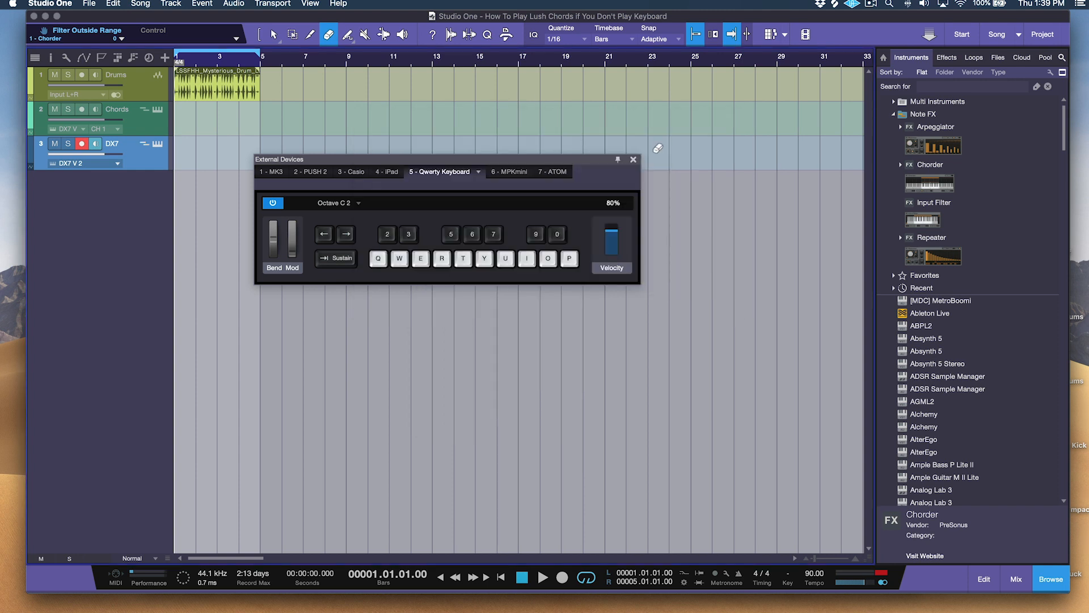
# Step: Move the External Devices window aside and set up the Qwerty Keyboard at Octave C 3, testing it with a C note
pyautogui.moveTo(545, 163); pyautogui.dragTo(828, 135)
pyautogui.click(608, 207)
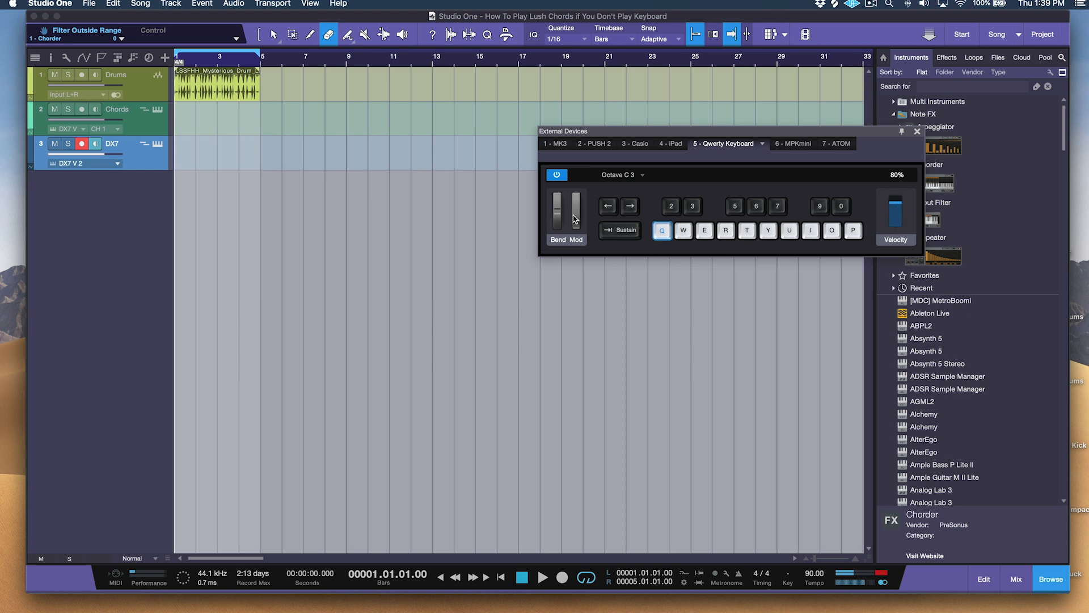
pyautogui.press('capslock')
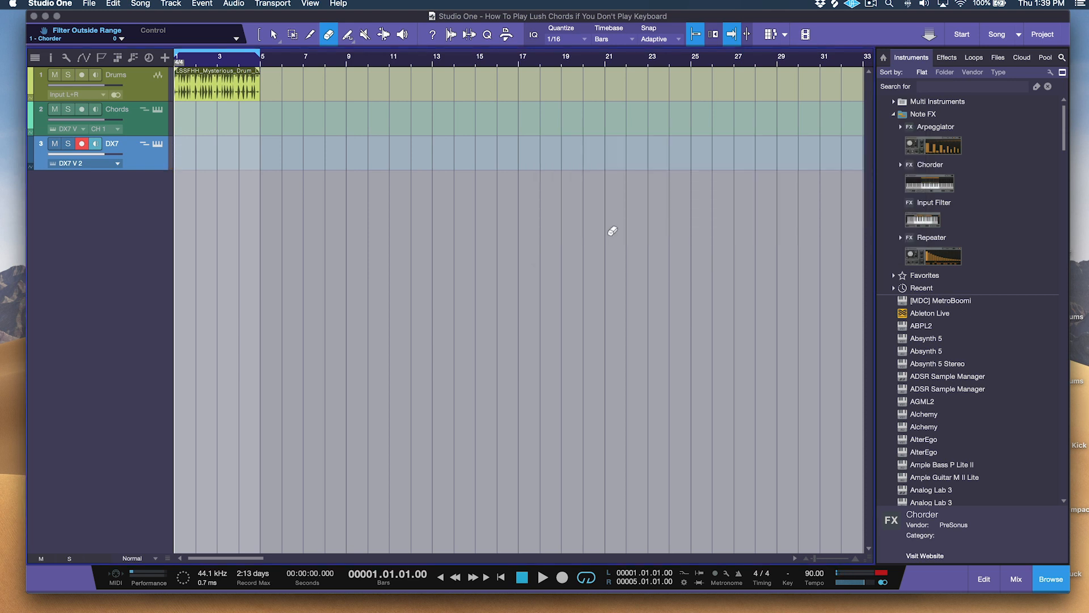
pyautogui.press('capslock')
pyautogui.press('q')
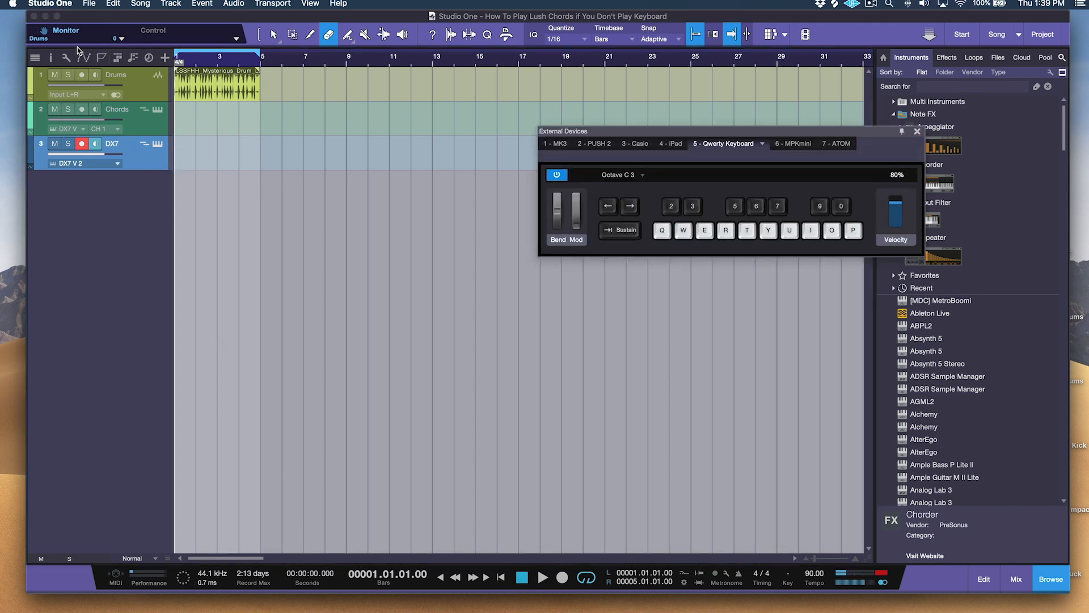
# Step: Play back the drum loop and trigger Chorder chords from the single notes C, E, D#, F and G at Octave C 3
pyautogui.click(543, 578)
pyautogui.press('q')
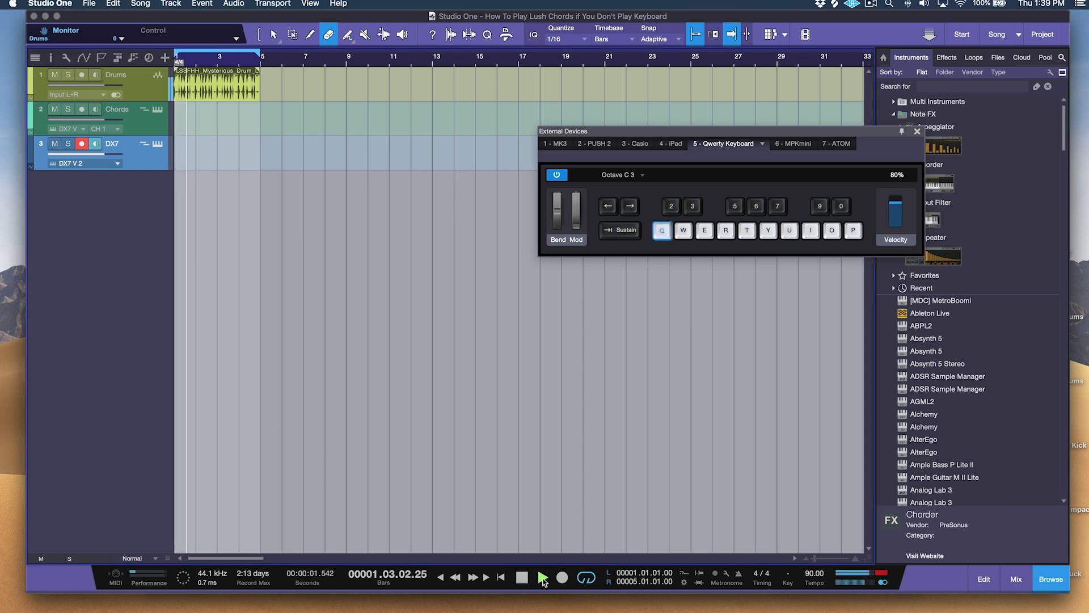
pyautogui.press('e')
pyautogui.press('a')
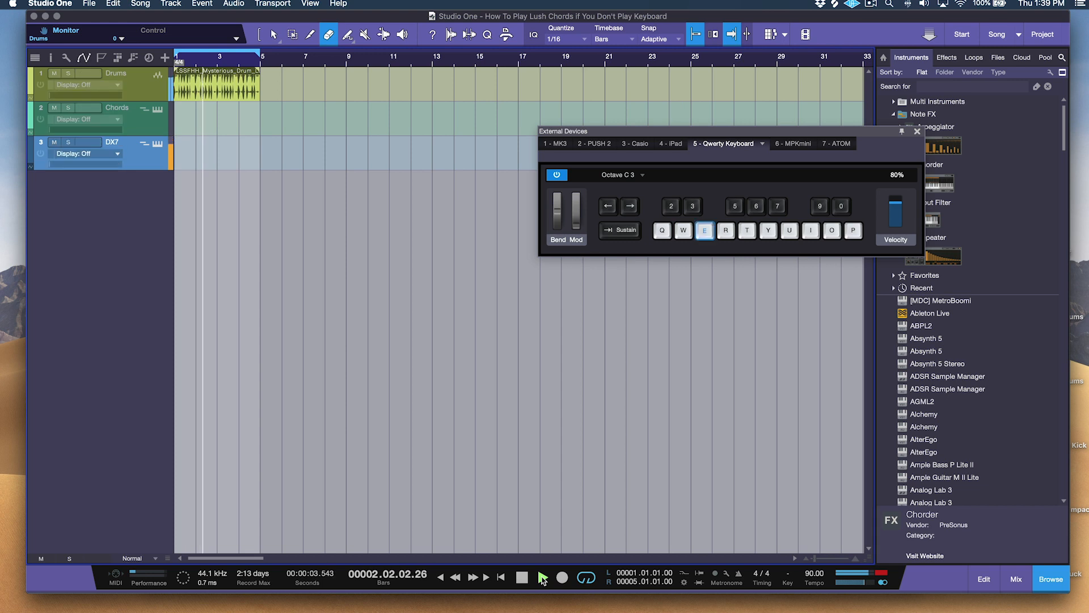
pyautogui.press('a')
pyautogui.press('q')
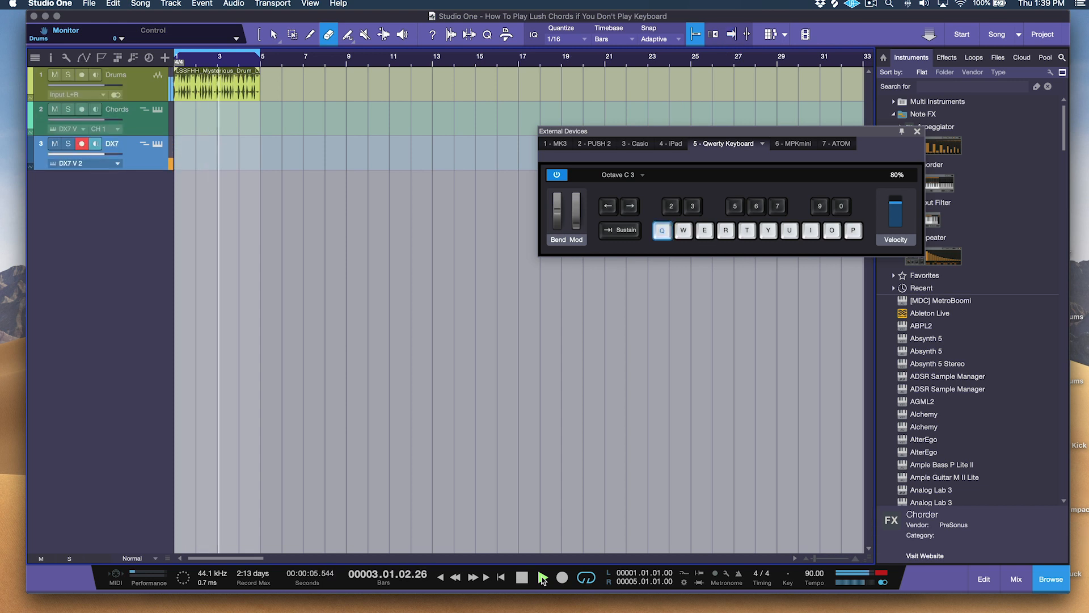
pyautogui.press('3')
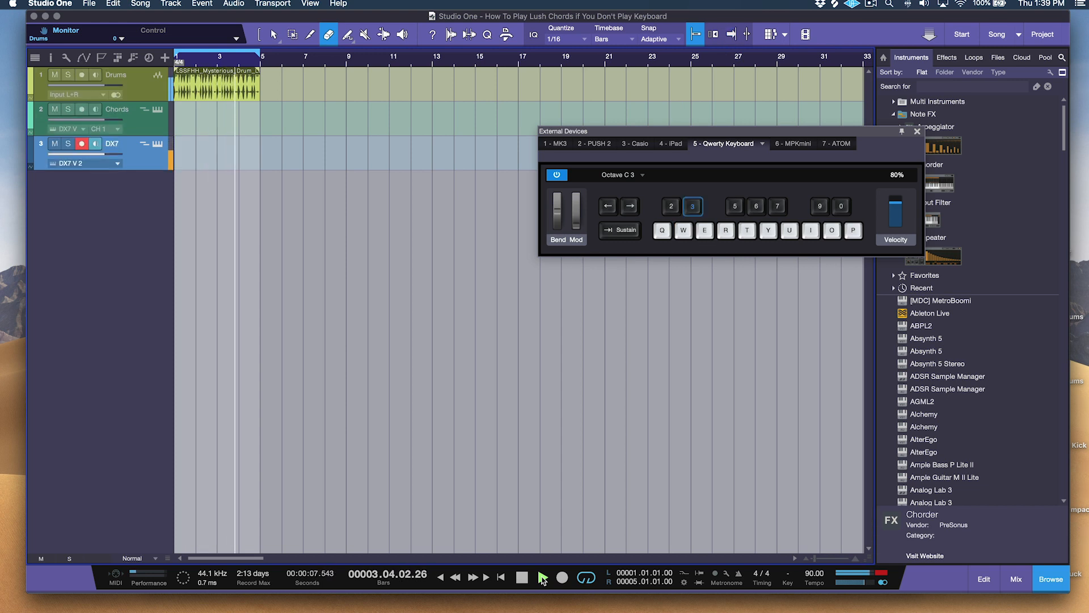
pyautogui.press('r')
pyautogui.press('t')
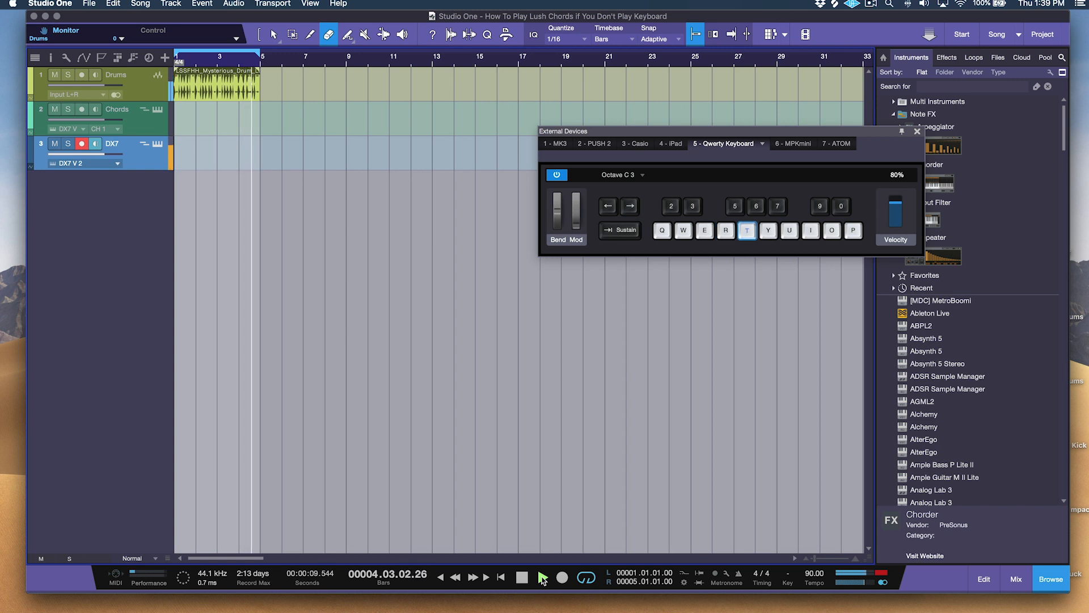
pyautogui.press('q')
# Step: Lower the Qwerty Keyboard to Octave C 2, play a C, D#, F, G progression over the loop, and stop playback
pyautogui.press('Left')
pyautogui.press('q')
pyautogui.press('3')
pyautogui.press('r')
pyautogui.press('t')
pyautogui.press('q')
pyautogui.press('3')
pyautogui.press('space')
# Step: Show the DX7 track's inspector and enable Input Mode for the Chorder Note FX
pyautogui.click(52, 56)
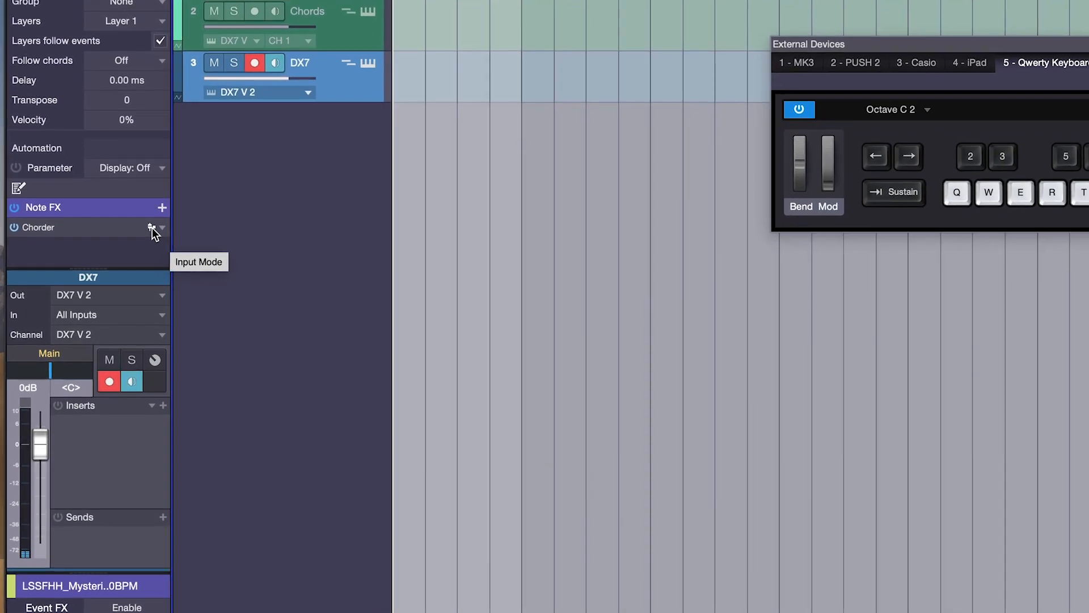
pyautogui.click(170, 223)
pyautogui.click(170, 223)
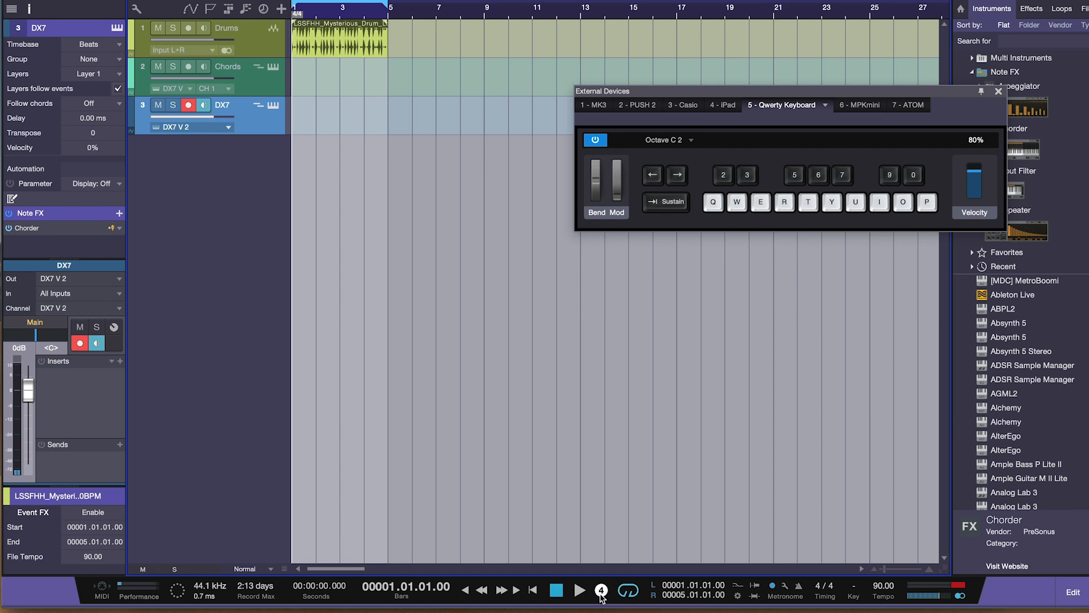
# Step: Record a four-bar chord progression on the DX7 track over the drums, playing single notes including C, E and F
pyautogui.press('KP_Multiply')
pyautogui.press('q')
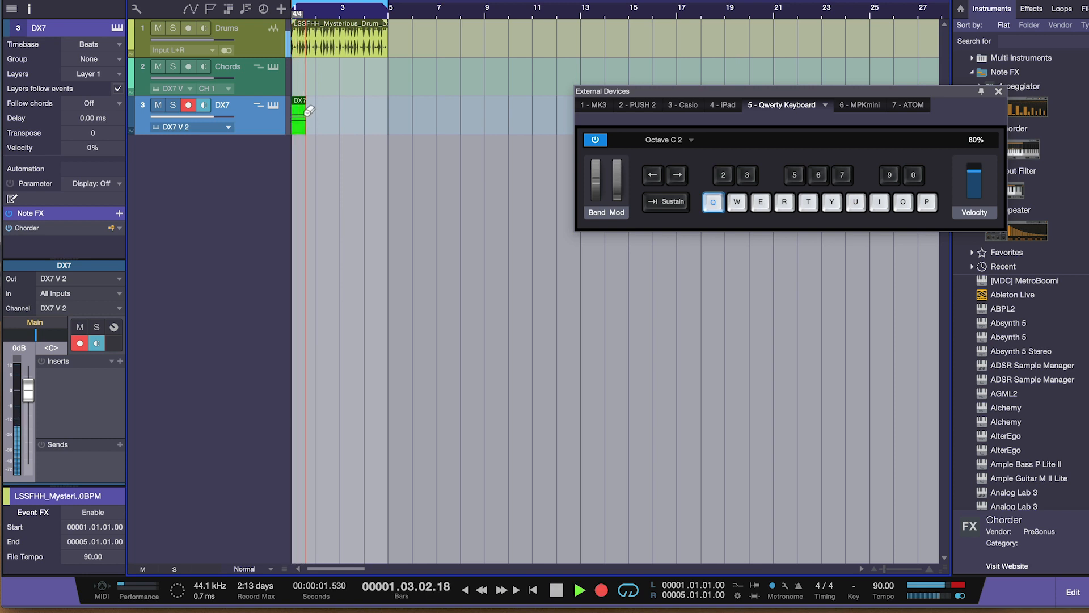
pyautogui.press('e')
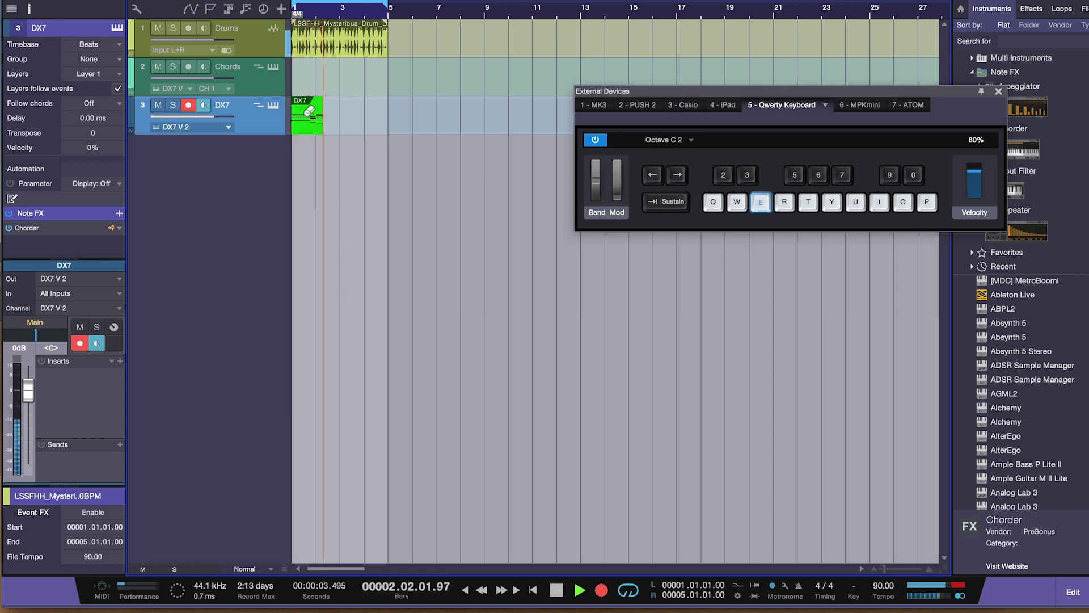
pyautogui.press('r')
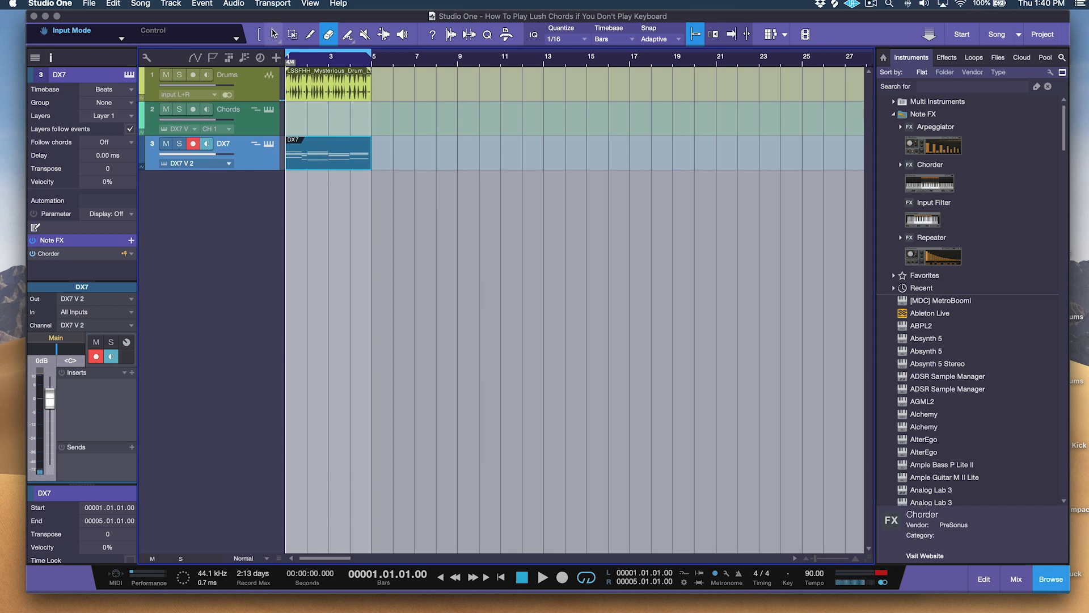
# Step: Open the recorded DX7 part for note editing and try a higher pitch for the first chord's top note, returning it to A3
pyautogui.doubleClick(321, 159)
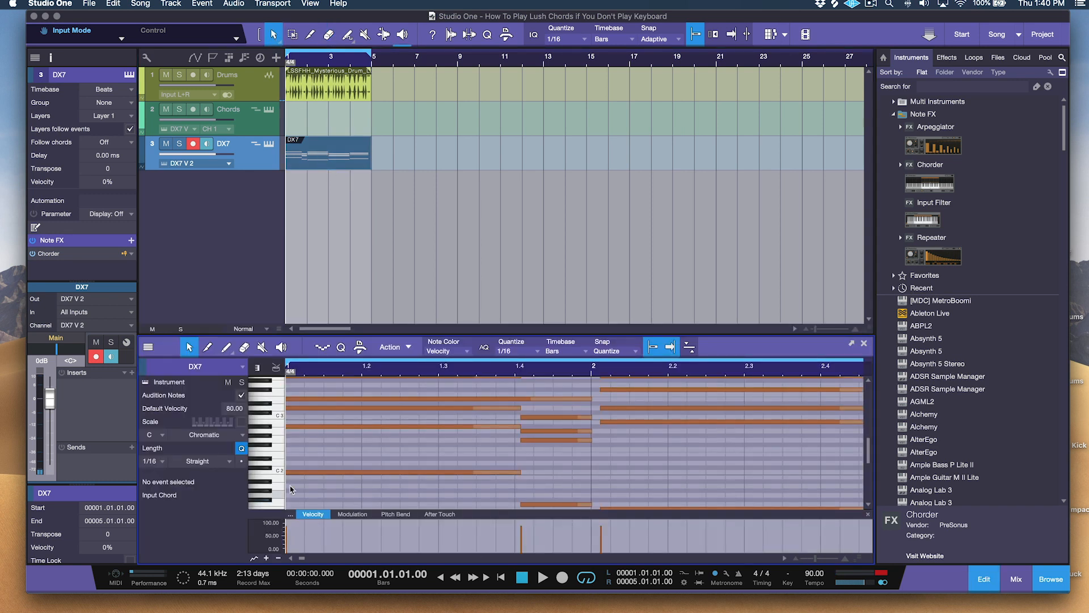
pyautogui.scroll(5, 316, 442)
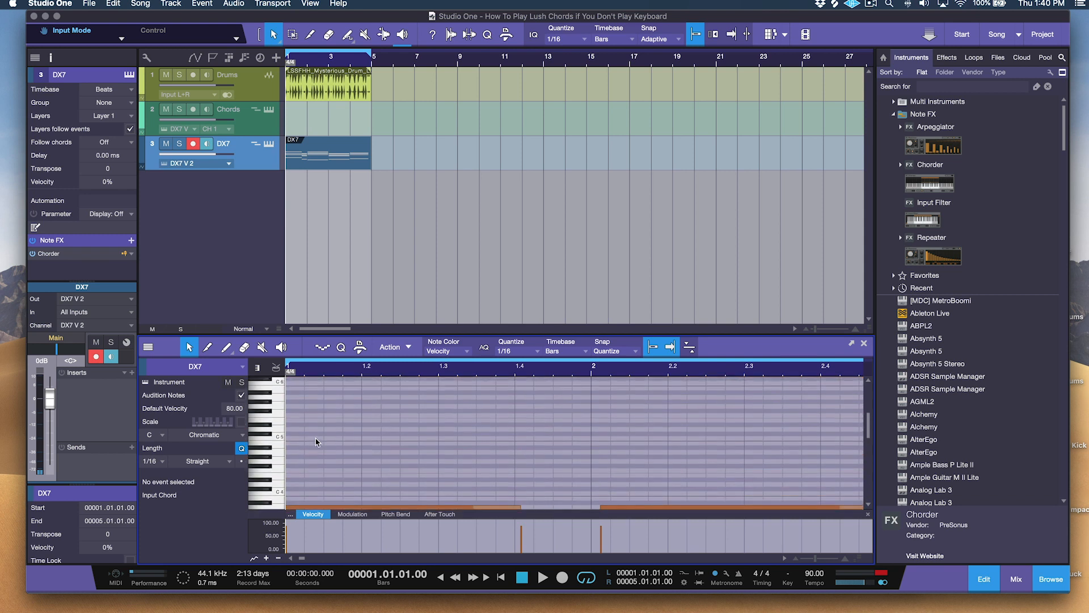
pyautogui.moveTo(318, 448); pyautogui.dragTo(317, 413)
pyautogui.press('space')
pyautogui.press('space')
pyautogui.click(319, 415)
pyautogui.press('space')
pyautogui.press('space')
pyautogui.moveTo(318, 415); pyautogui.dragTo(316, 444)
# Step: Play back the recorded DX7 progression with the drums while reviewing its chord notes
pyautogui.press('space')
pyautogui.press('space')
pyautogui.press('space')
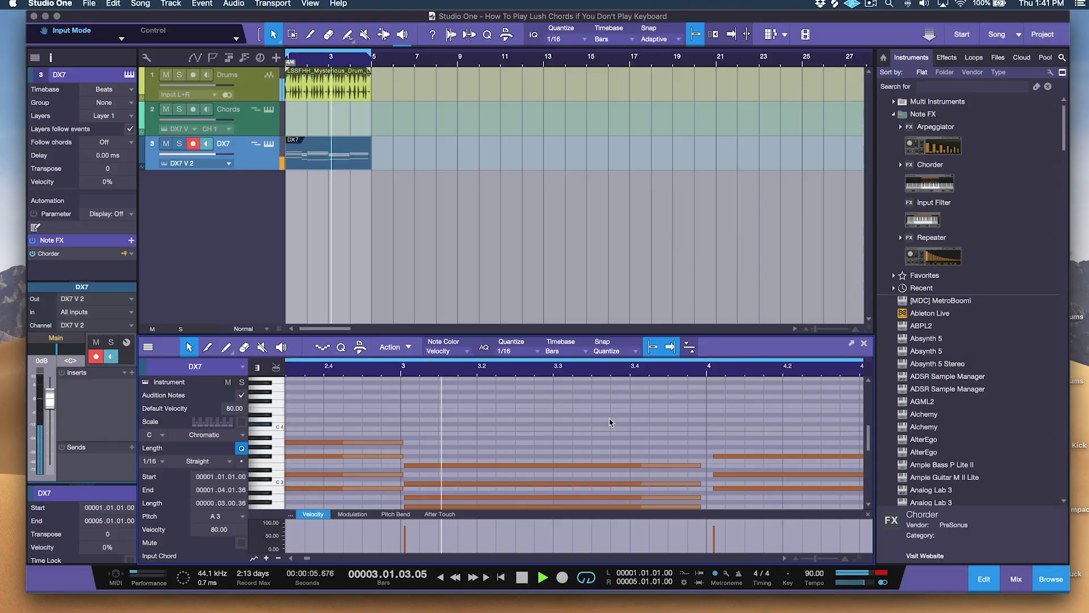
pyautogui.scroll(-3, 610, 422)
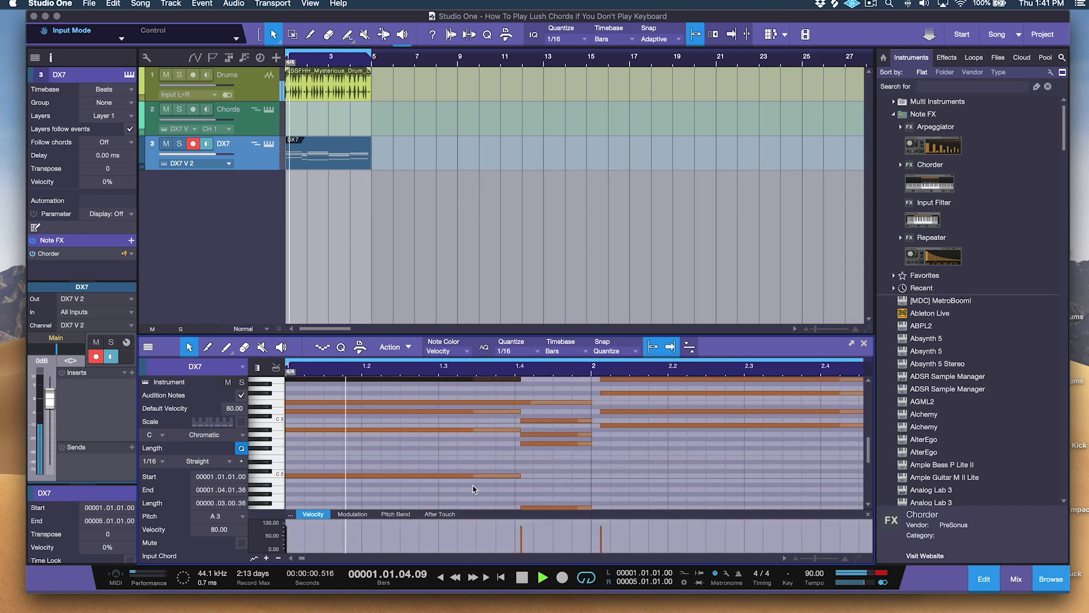
pyautogui.press('space')
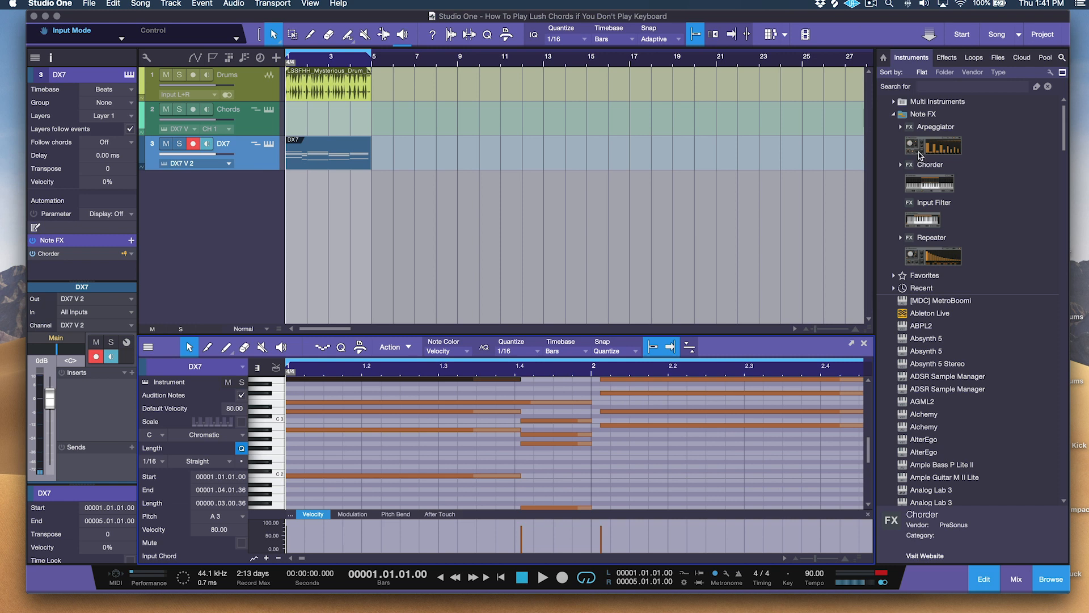
# Step: Add an Arpeggiator Note FX after Chorder on the DX7 track, audition the recorded chords through it, and close its window
pyautogui.moveTo(928, 147); pyautogui.dragTo(271, 159)
pyautogui.press('space')
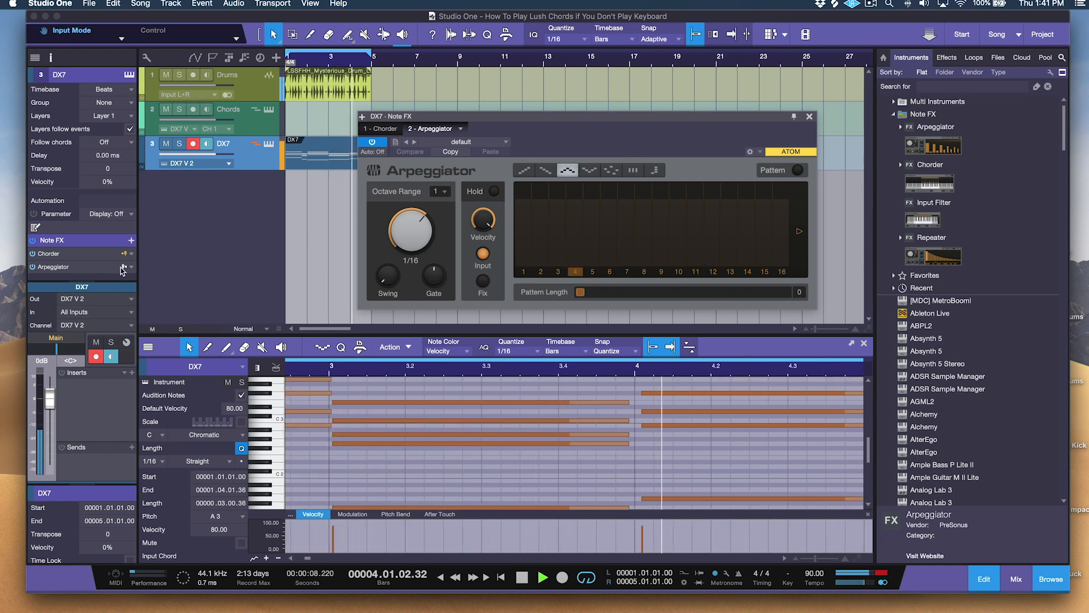
pyautogui.press('space')
pyautogui.click(809, 117)
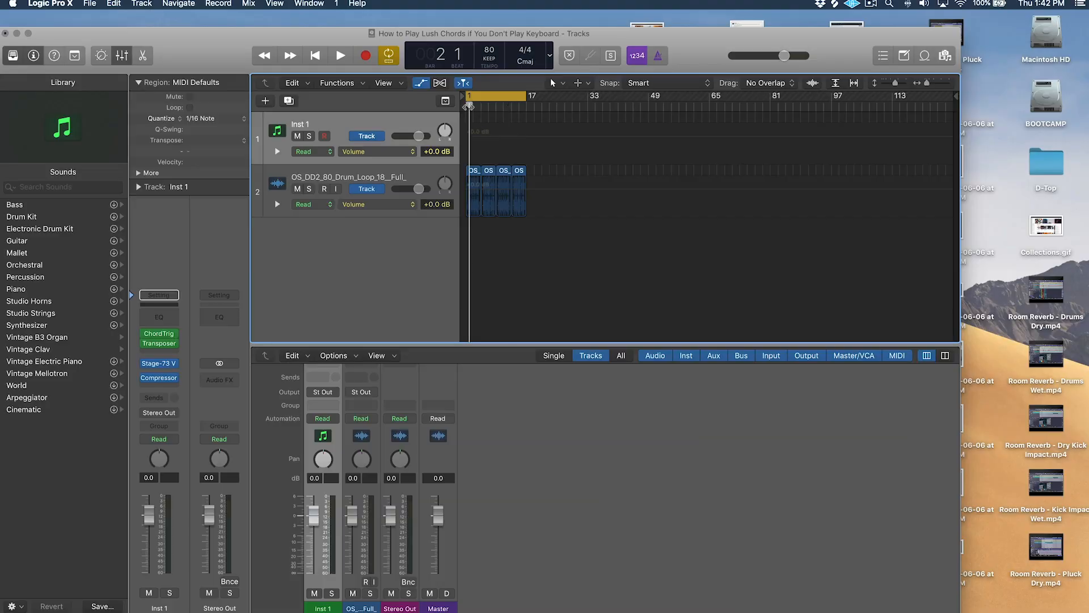
# Step: In Logic Pro X, open Musical Typing for Inst 1 and test single-note chord triggers C and F at octave C2, briefly trying C3
pyautogui.press('space')
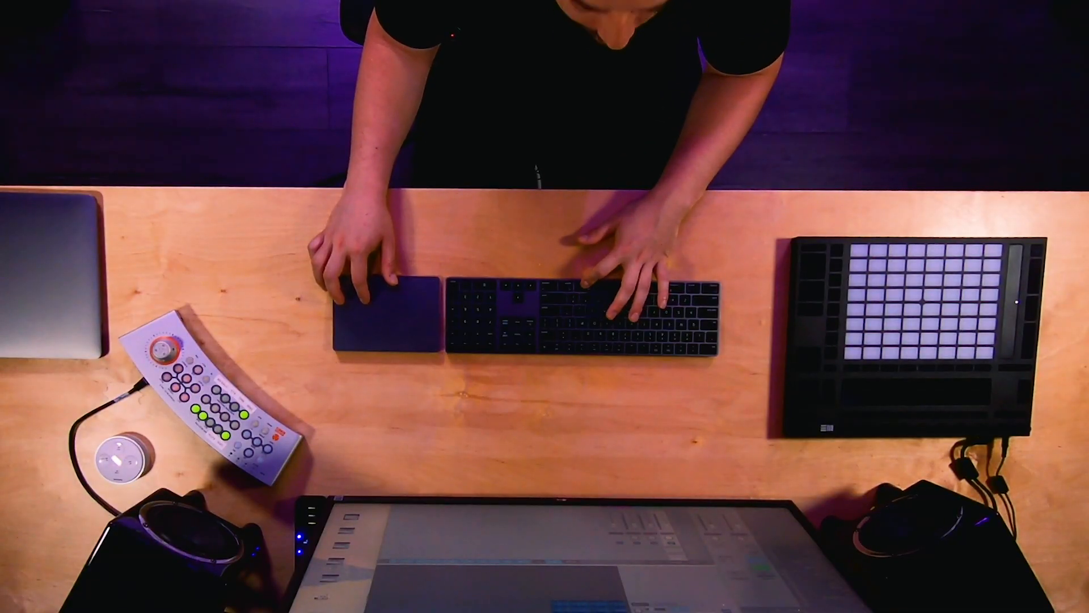
pyautogui.press('super+k')
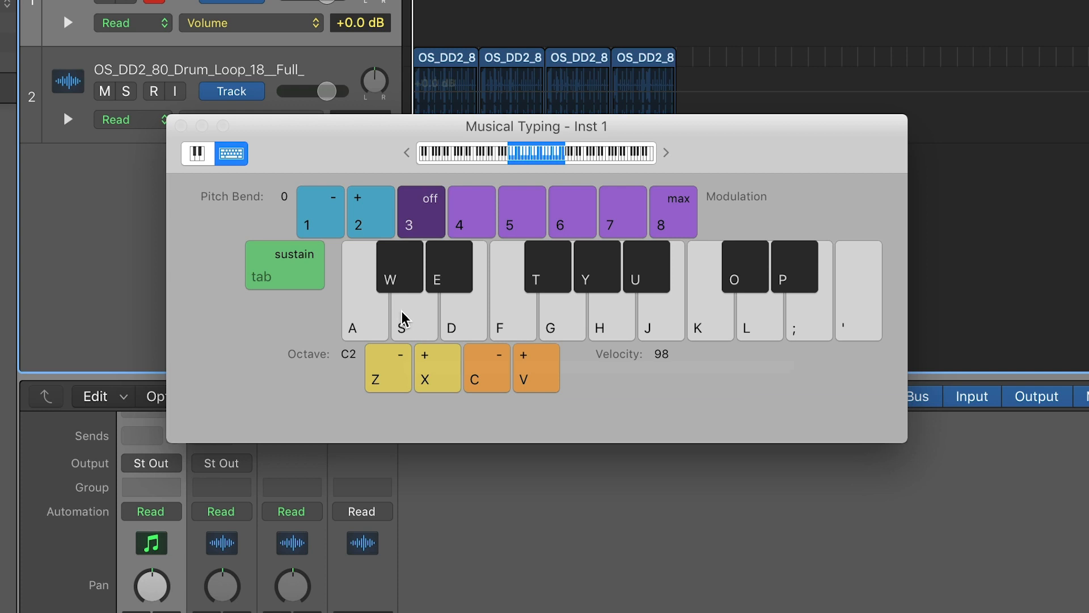
pyautogui.press('a')
pyautogui.press('x')
pyautogui.press('a')
pyautogui.press('z')
pyautogui.press('a')
pyautogui.press('a')
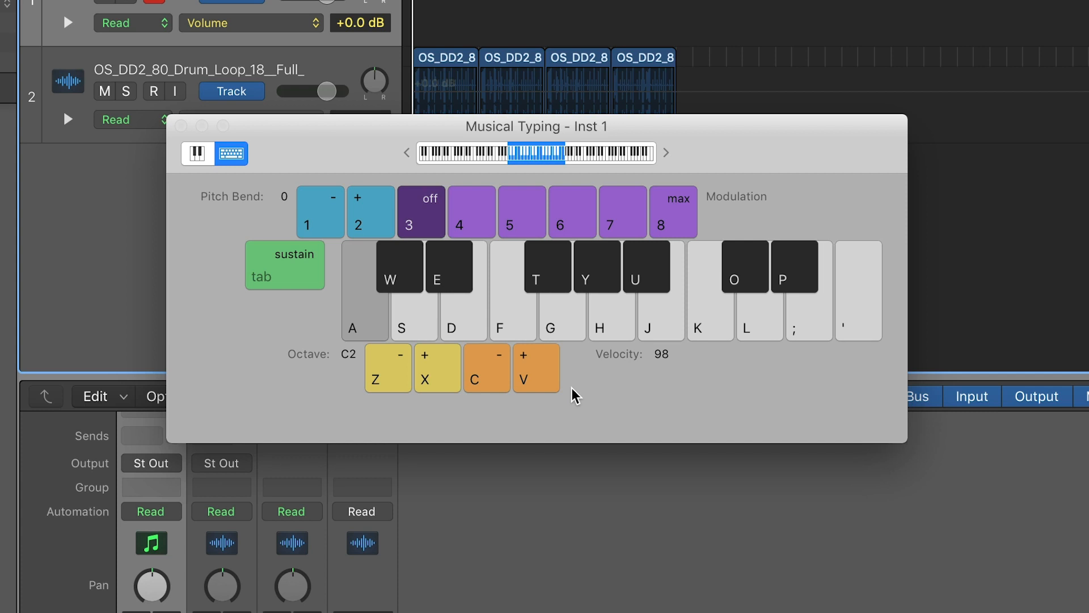
pyautogui.press('f')
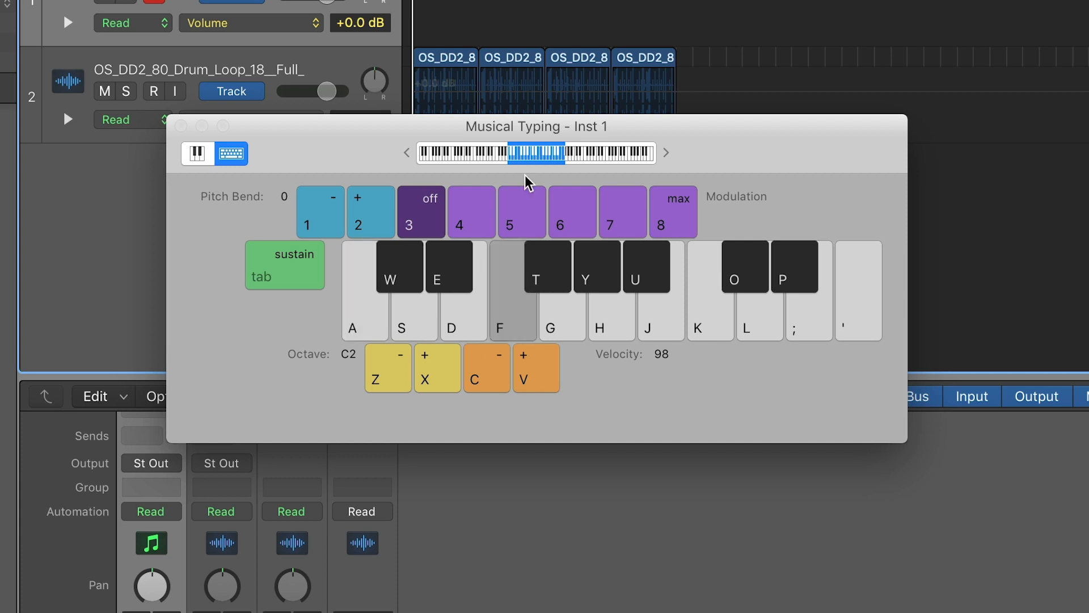
# Step: Play chords over the drum loop from single notes C, F, D#, G and F#, then stop playback and close Musical Typing
pyautogui.press('space')
pyautogui.press('a')
pyautogui.press('f')
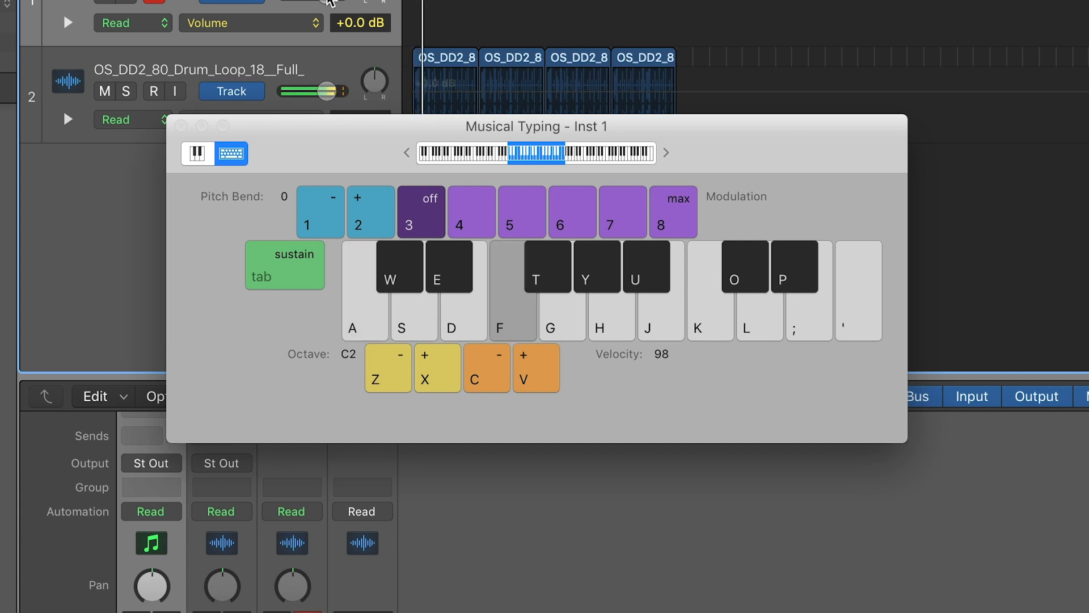
pyautogui.press('e')
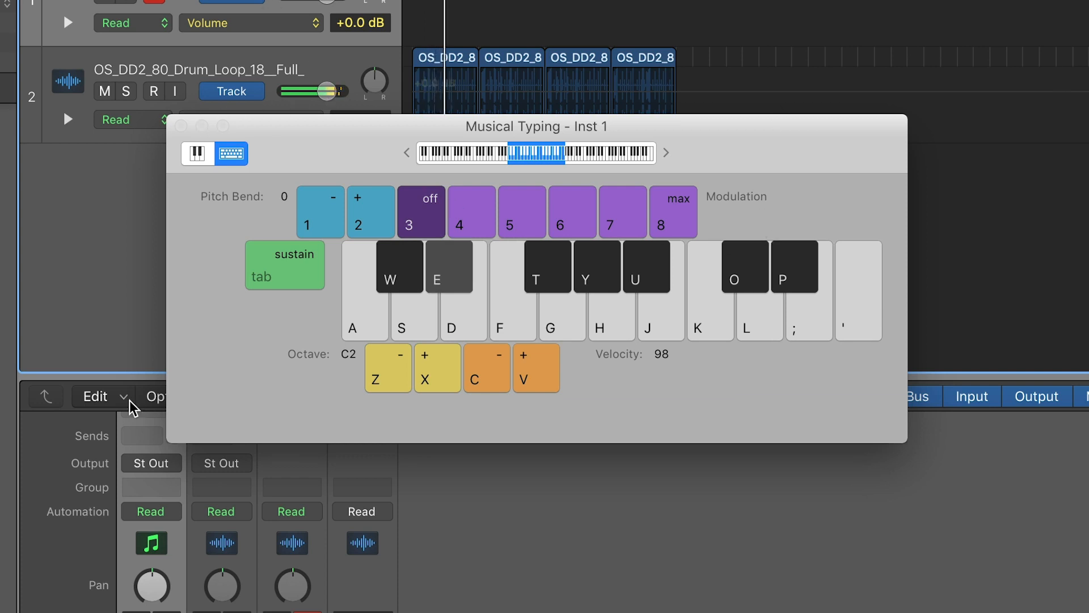
pyautogui.press('g')
pyautogui.press('f')
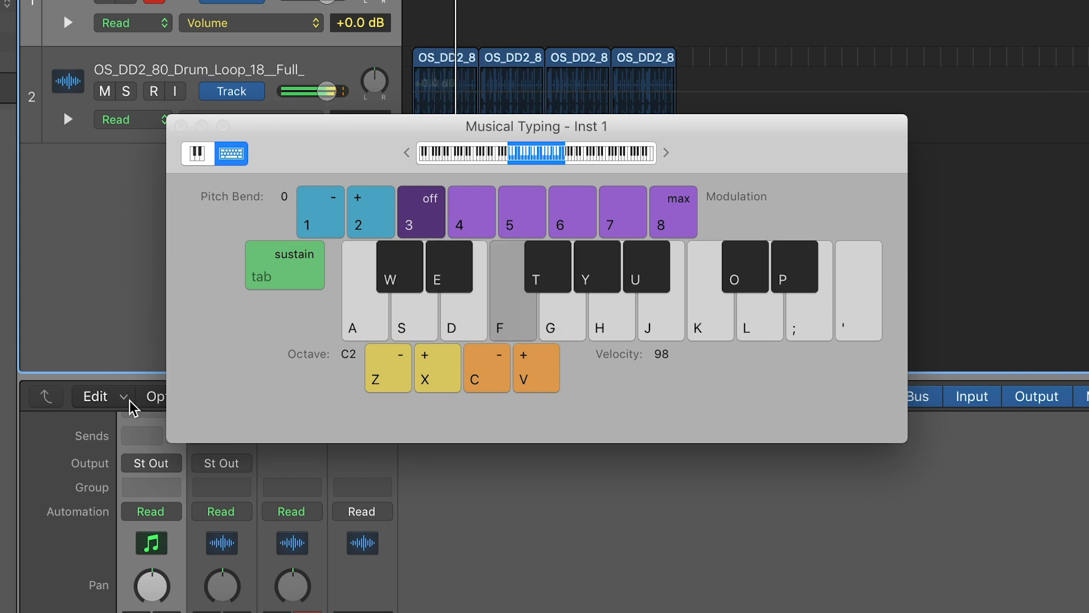
pyautogui.press('g')
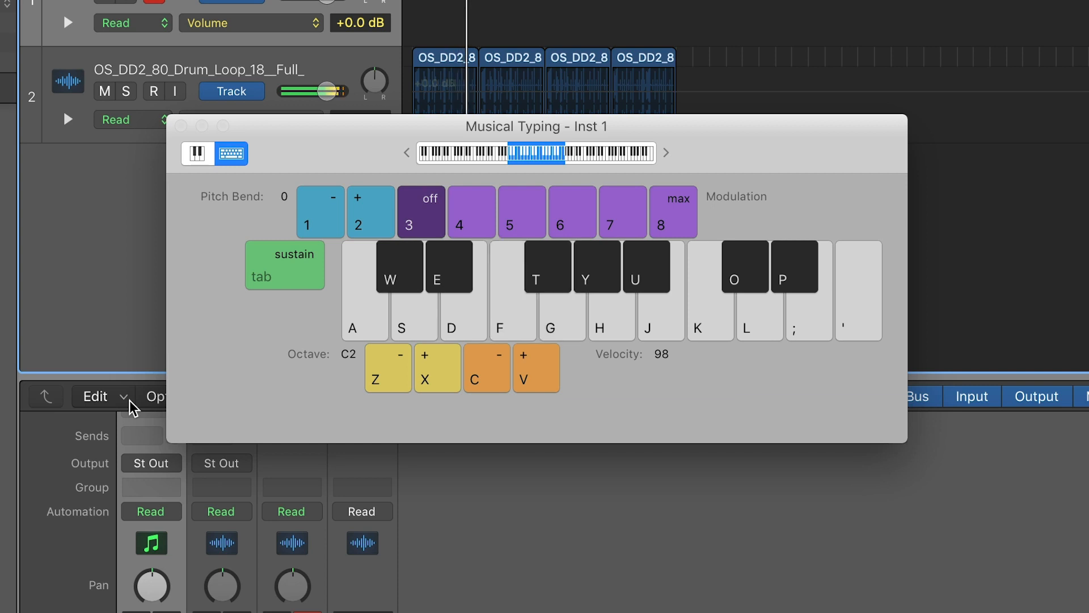
pyautogui.press('t')
pyautogui.press('g')
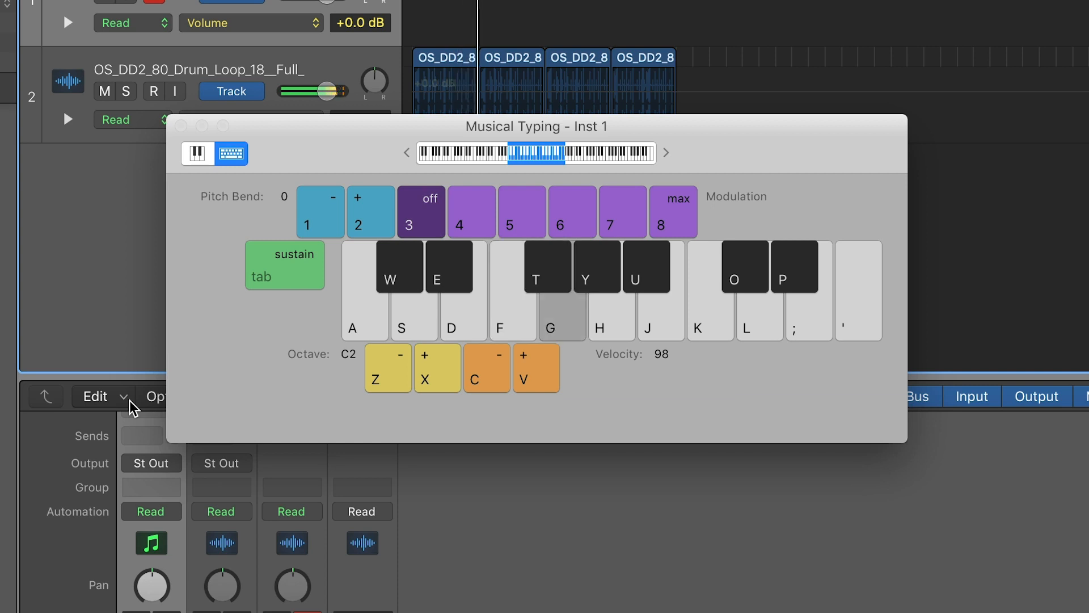
pyautogui.press('a')
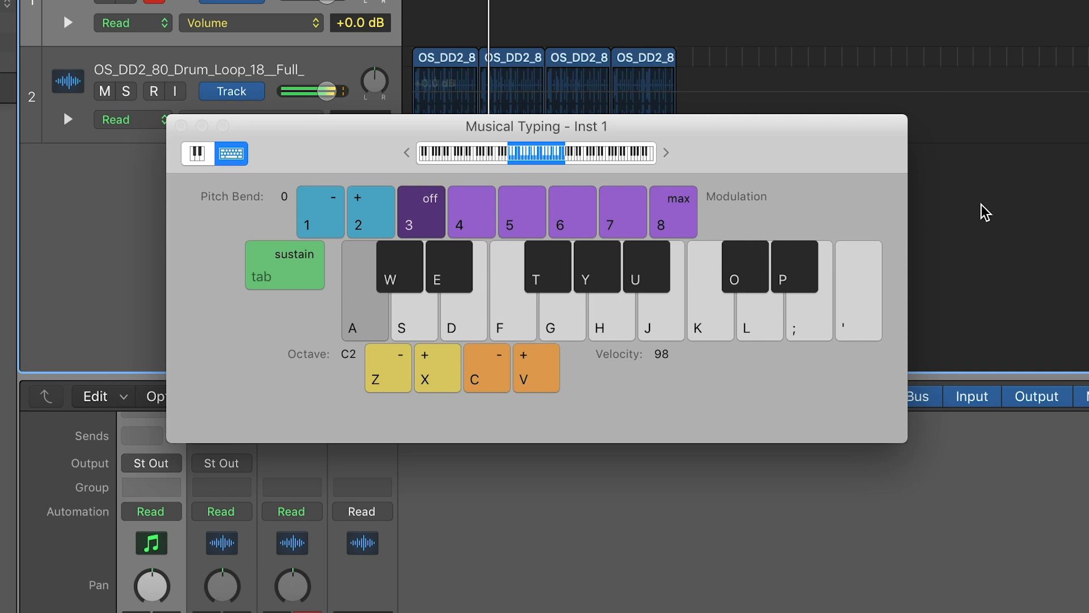
pyautogui.press('space')
pyautogui.click(181, 126)
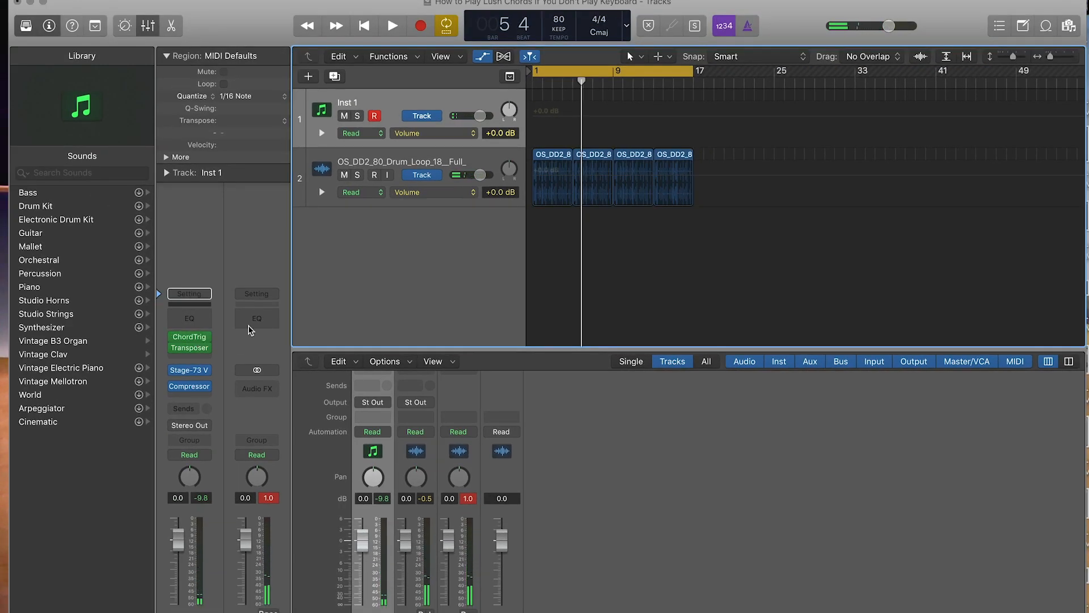
# Step: Inspect the Chord Trigger MIDI effect on Inst 1 with its Jazz Ballad Left Hand preset and close it
pyautogui.moveTo(208, 342)
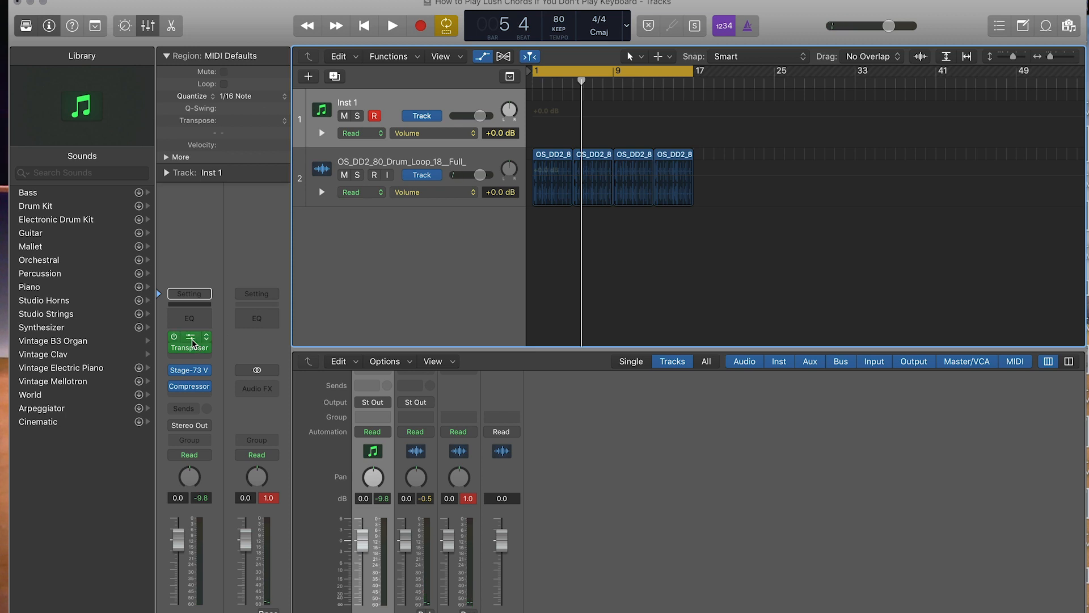
pyautogui.click(193, 343)
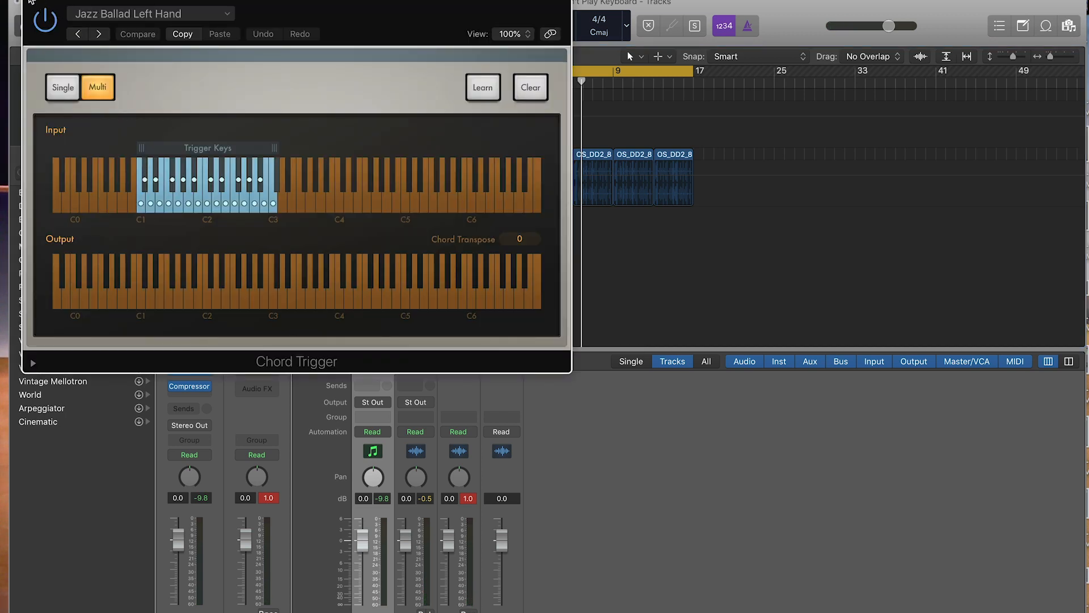
pyautogui.click(29, 2)
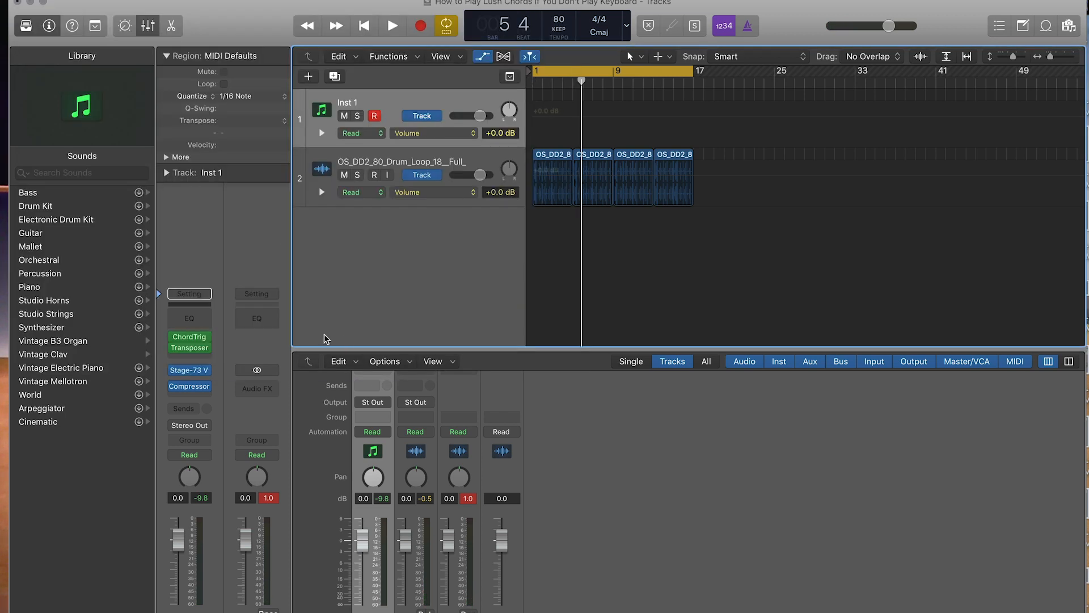
# Step: Select the drum loop track and add new software instrument tracks below it
pyautogui.click(452, 168)
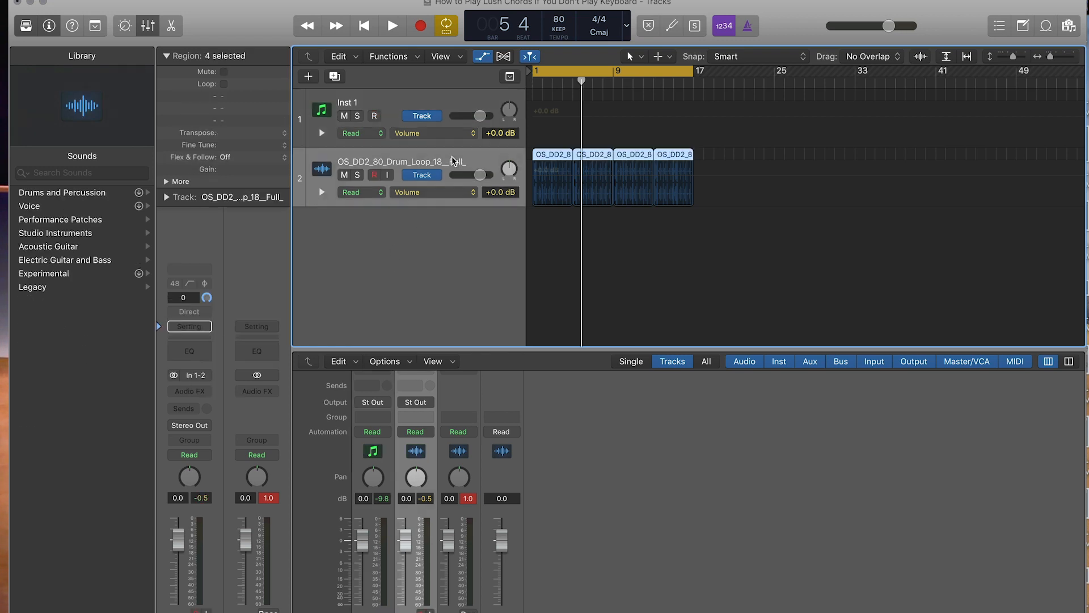
pyautogui.click(310, 77)
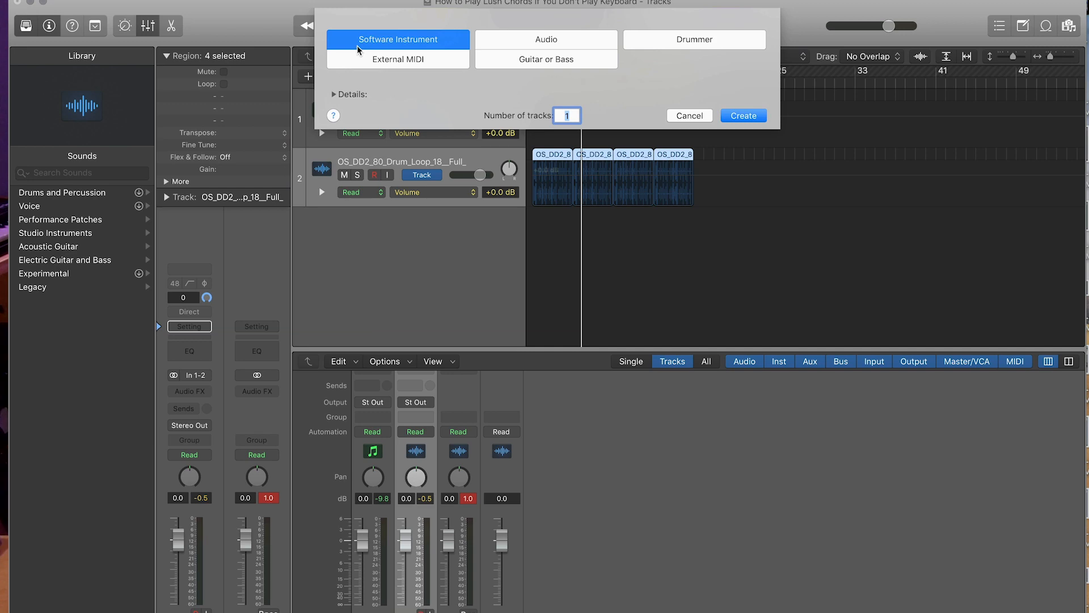
pyautogui.click(754, 116)
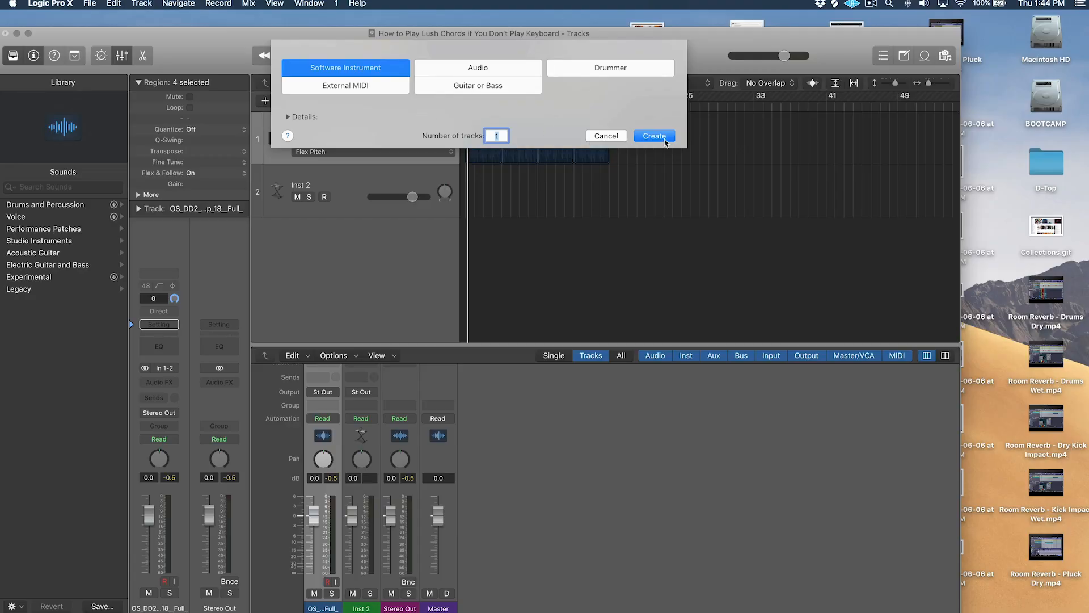
pyautogui.click(665, 140)
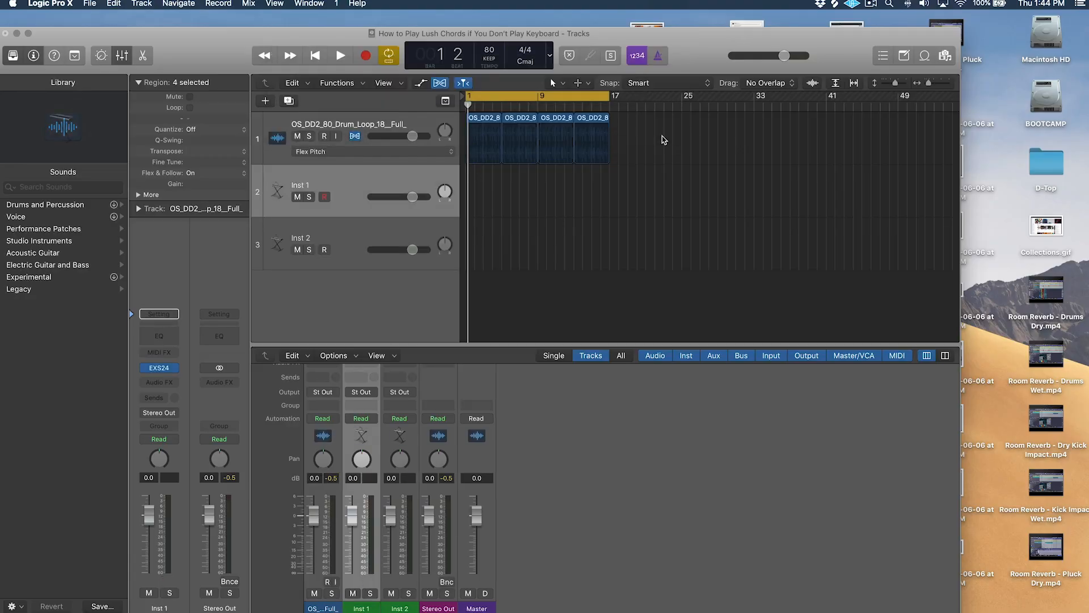
# Step: Load the stereo Arturia DX7 V as the instrument on Inst 1 and move its window clear of the tracks
pyautogui.click(175, 368)
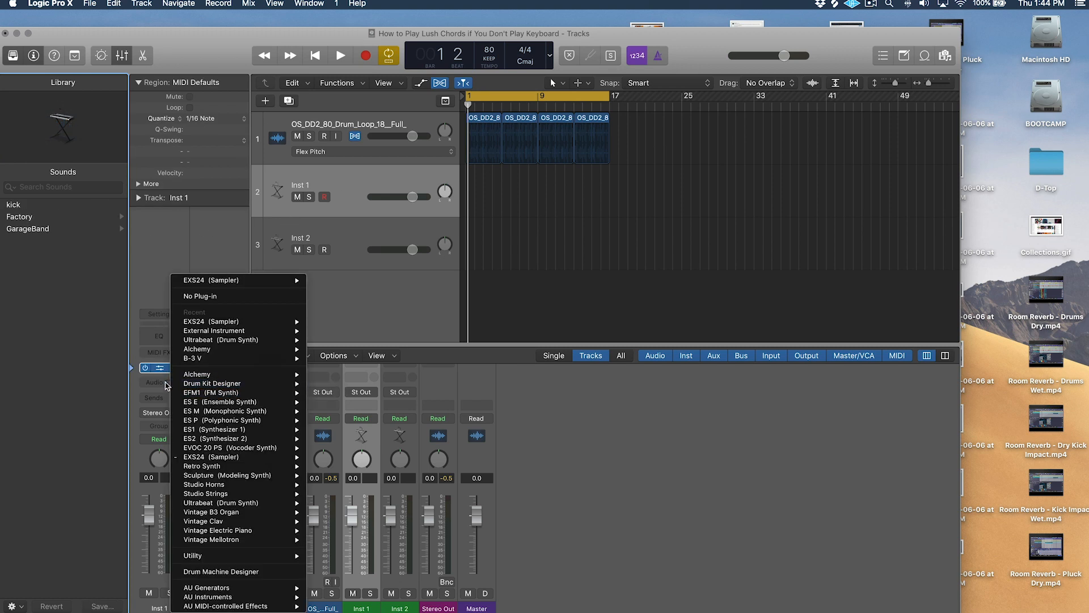
pyautogui.moveTo(196, 590)
pyautogui.moveTo(222, 496)
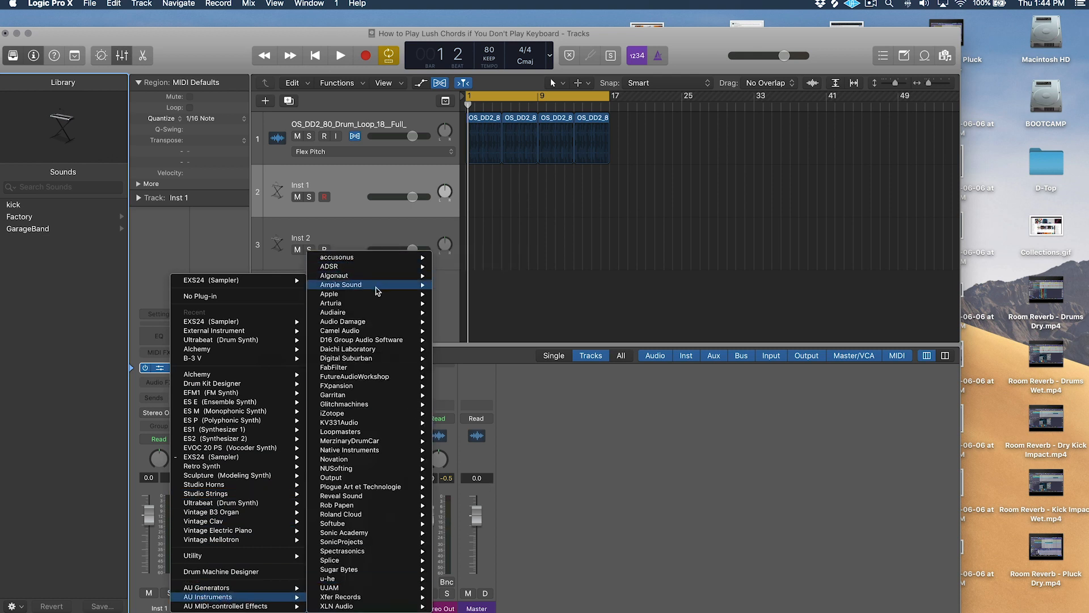
pyautogui.moveTo(372, 305)
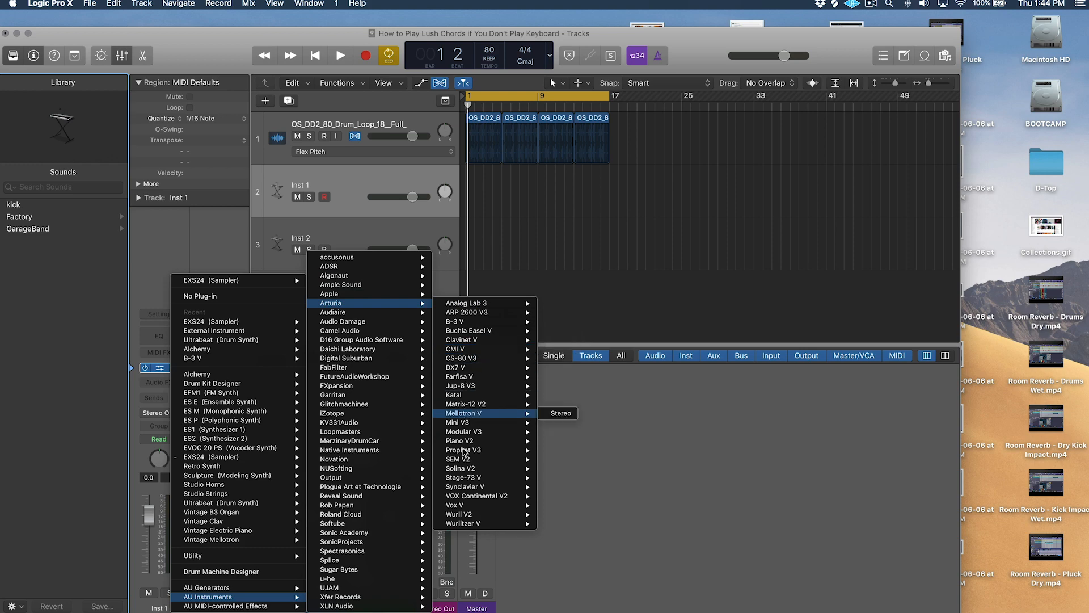
pyautogui.moveTo(464, 369)
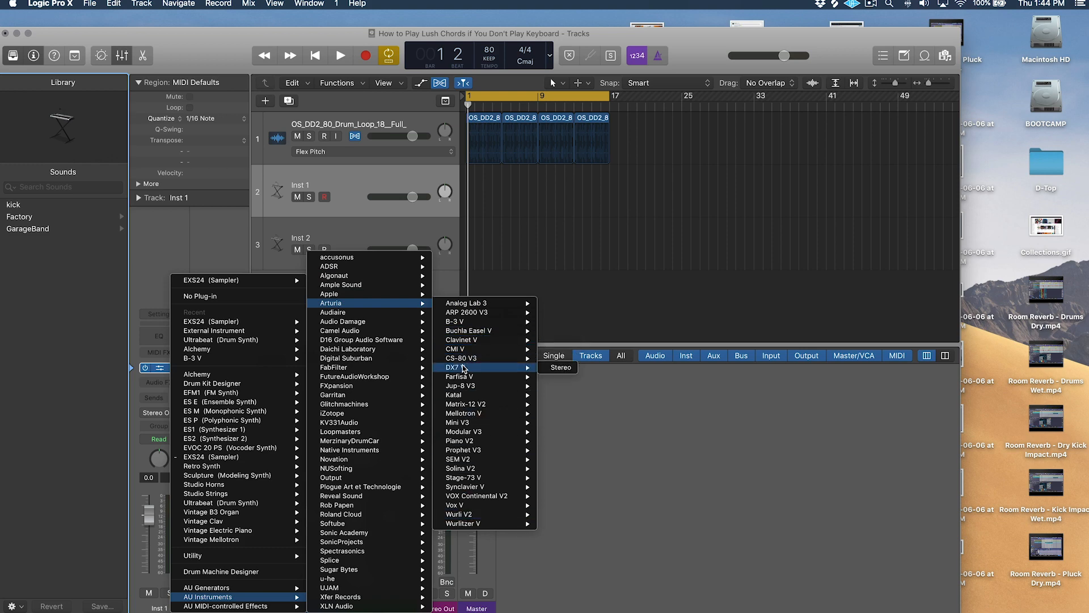
pyautogui.click(560, 368)
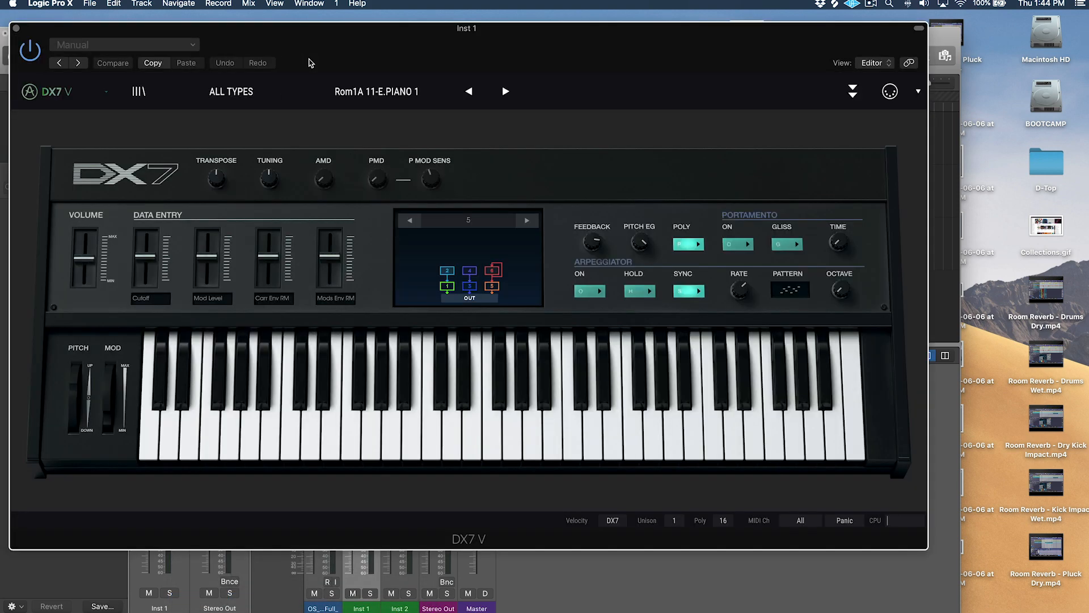
pyautogui.moveTo(288, 28); pyautogui.dragTo(845, 2)
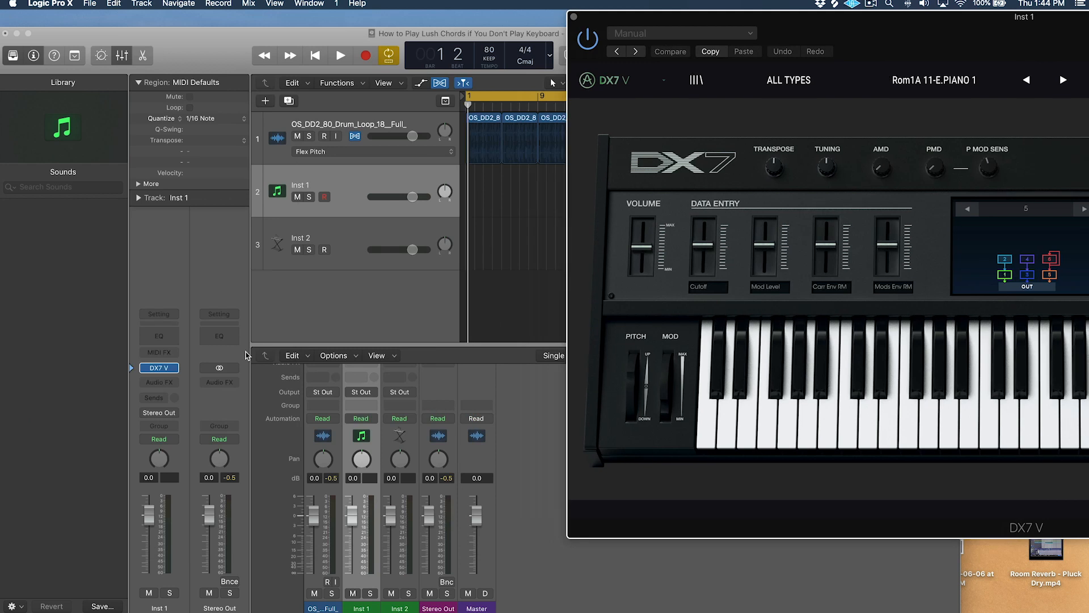
# Step: Open Musical Typing, record-enable Inst 1 and test the DX7 V with single notes C, F and D#
pyautogui.press('super+k')
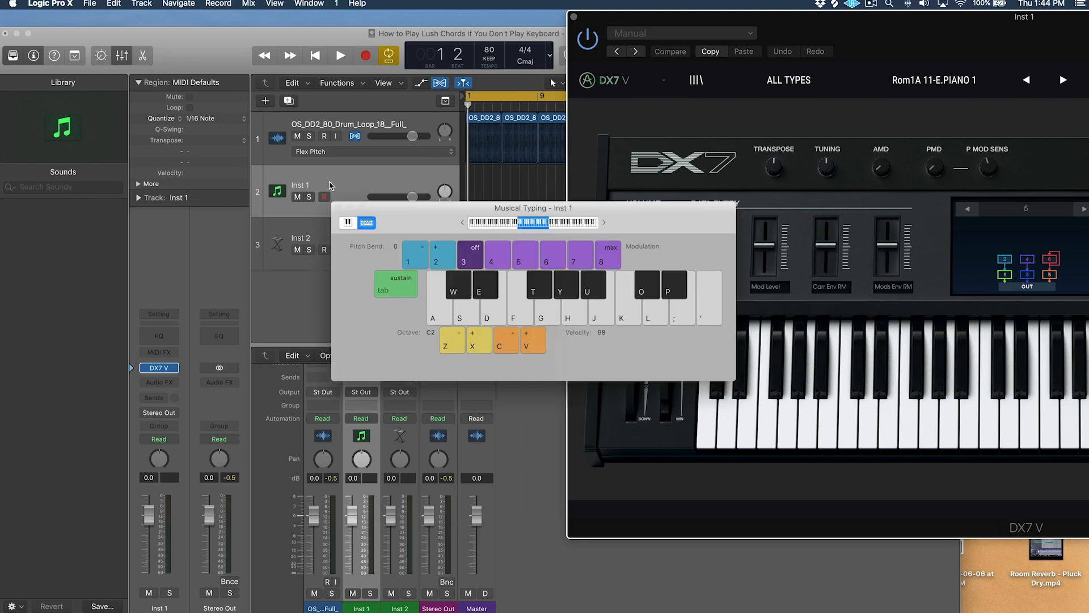
pyautogui.click(329, 182)
pyautogui.click(326, 199)
pyautogui.press('a')
pyautogui.press('f')
pyautogui.press('e')
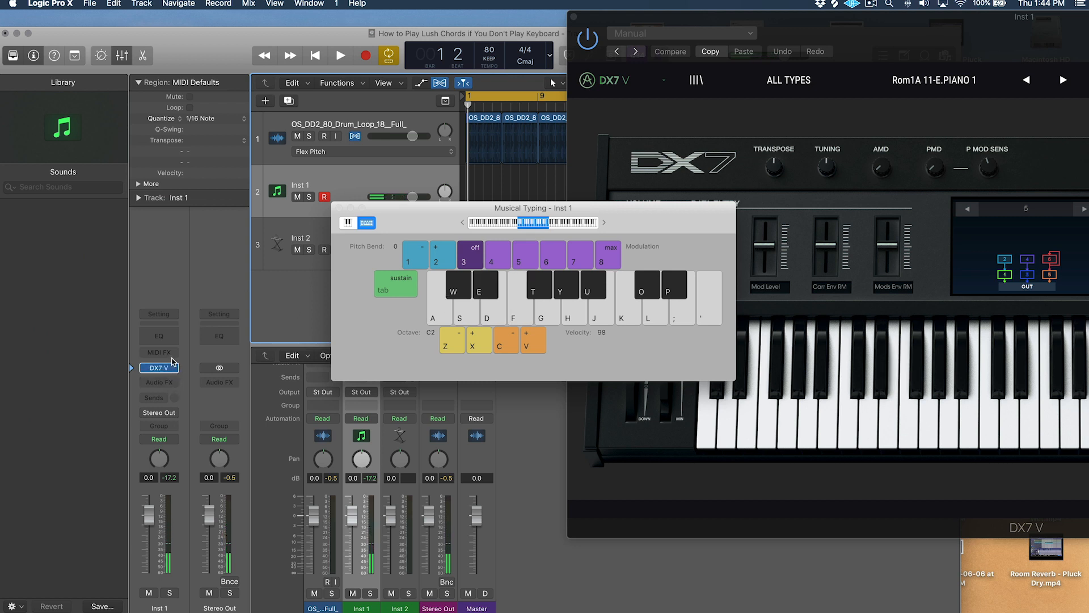
# Step: Insert the Chord Trigger MIDI effect on Inst 1 and load its multi-chord keyboard voicing Jazz Ballad Left Hand
pyautogui.click(173, 353)
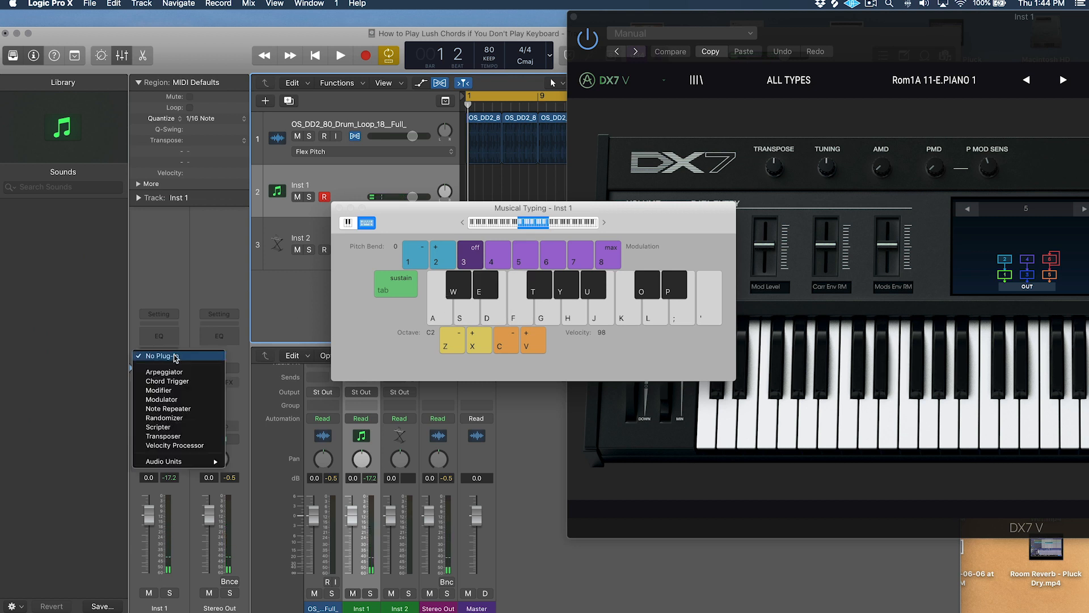
pyautogui.click(152, 381)
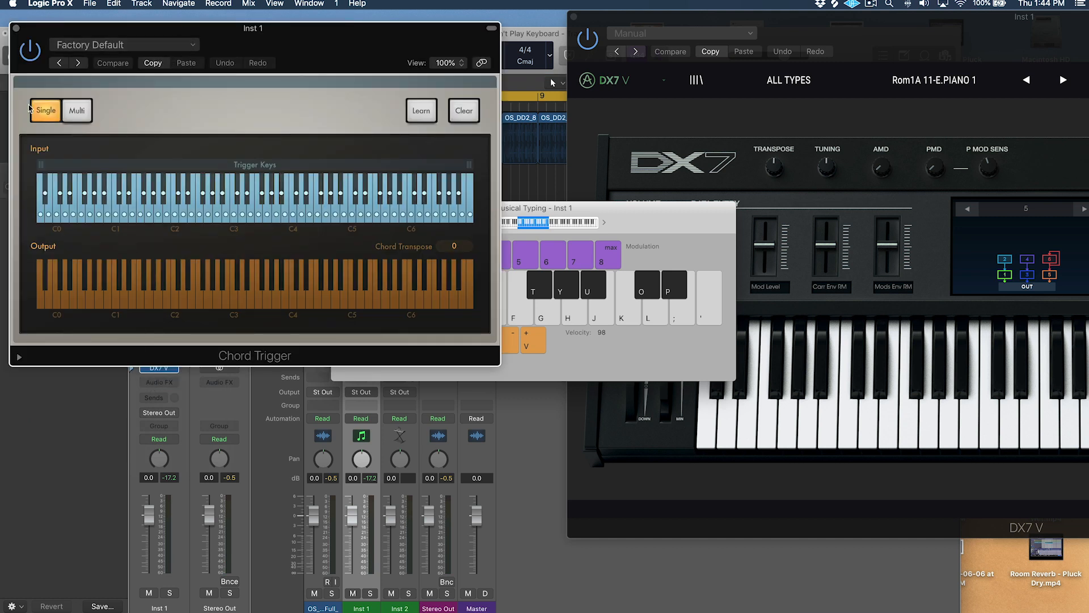
pyautogui.click(164, 48)
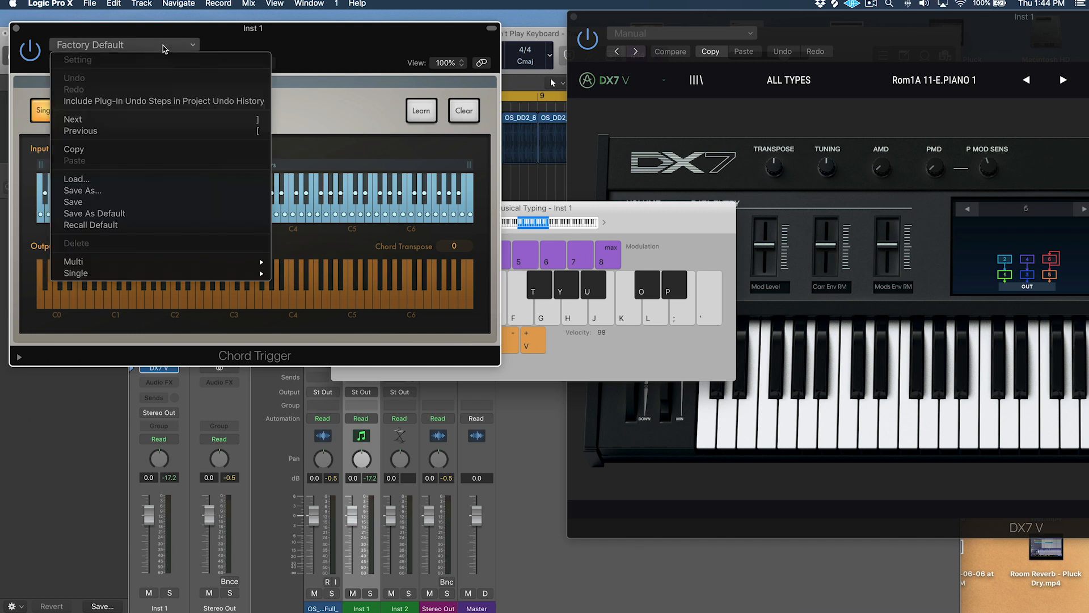
pyautogui.moveTo(79, 265)
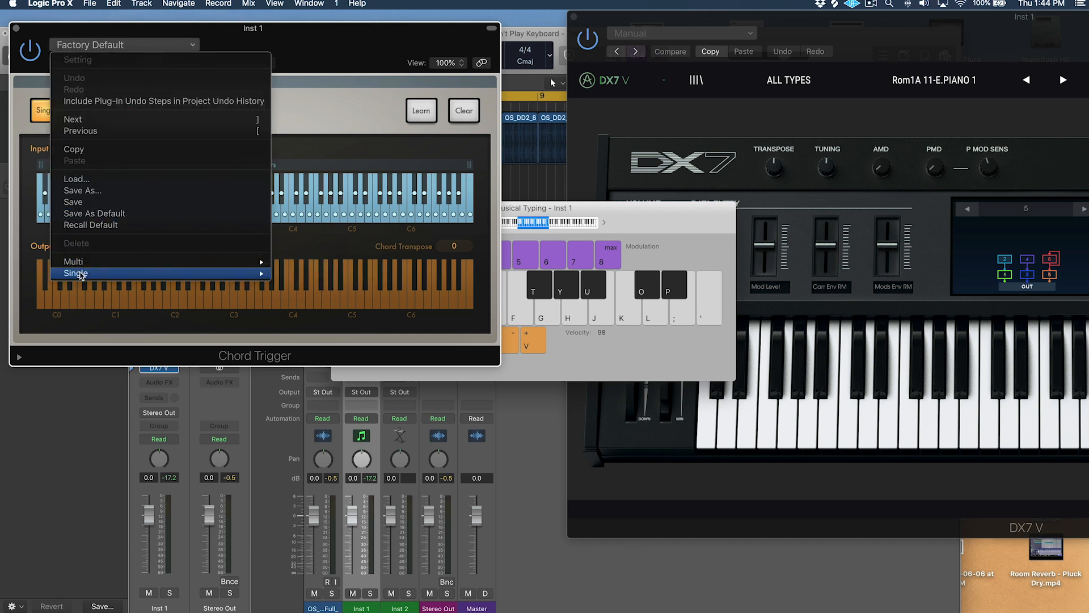
pyautogui.moveTo(352, 286)
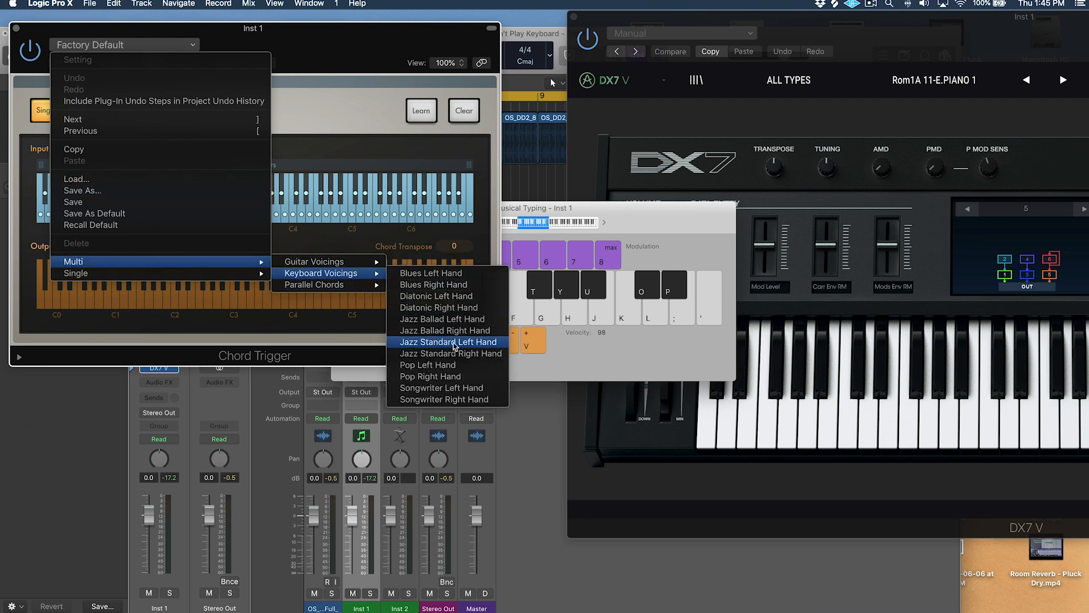
pyautogui.click(486, 320)
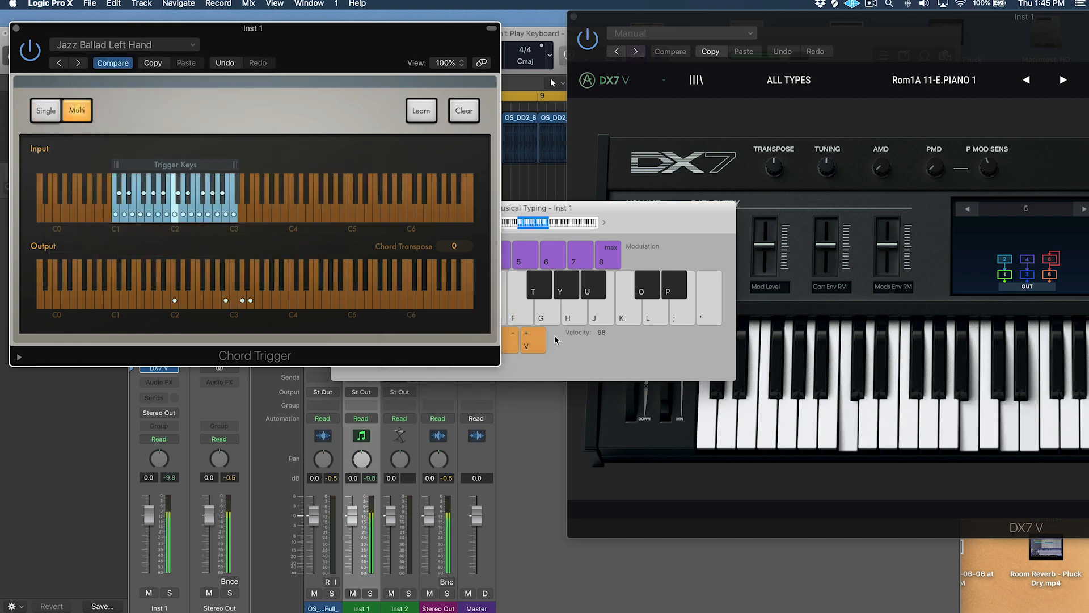
# Step: Move Musical Typing aside and audition the Jazz Ballad chords on trigger keys C2, E2, F2, G2, A2, B2 and A#2
pyautogui.moveTo(622, 211); pyautogui.dragTo(858, 211)
pyautogui.press('x')
pyautogui.press('a')
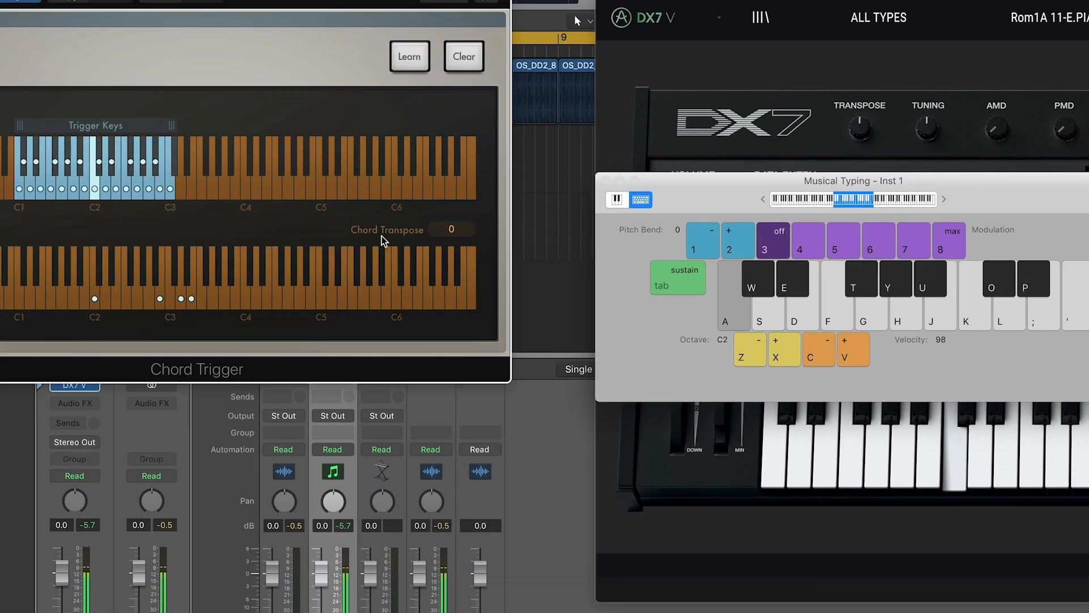
pyautogui.click(116, 192)
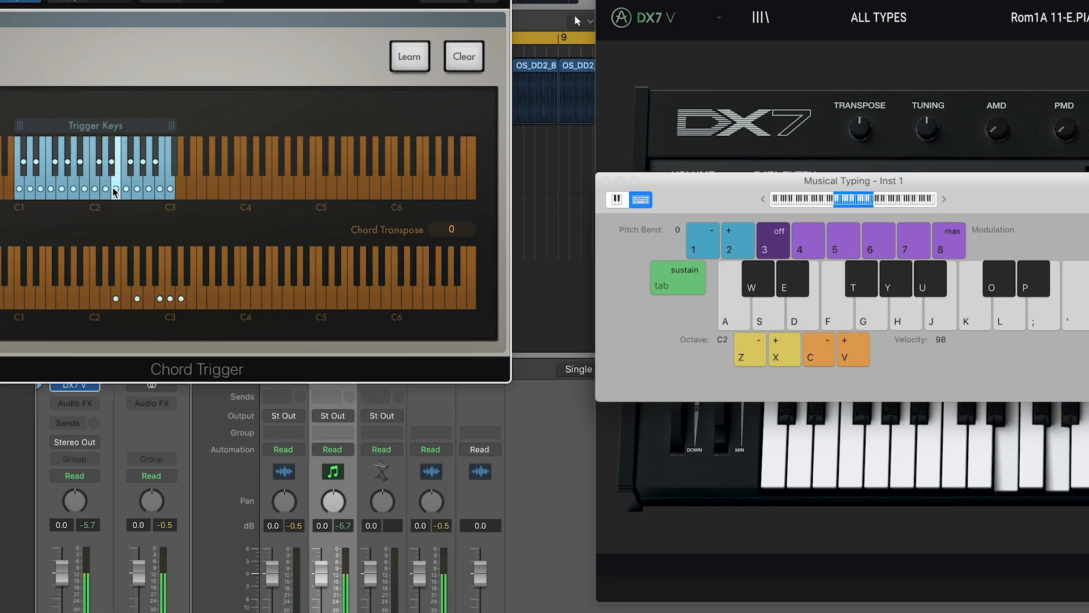
pyautogui.click(127, 192)
pyautogui.click(137, 190)
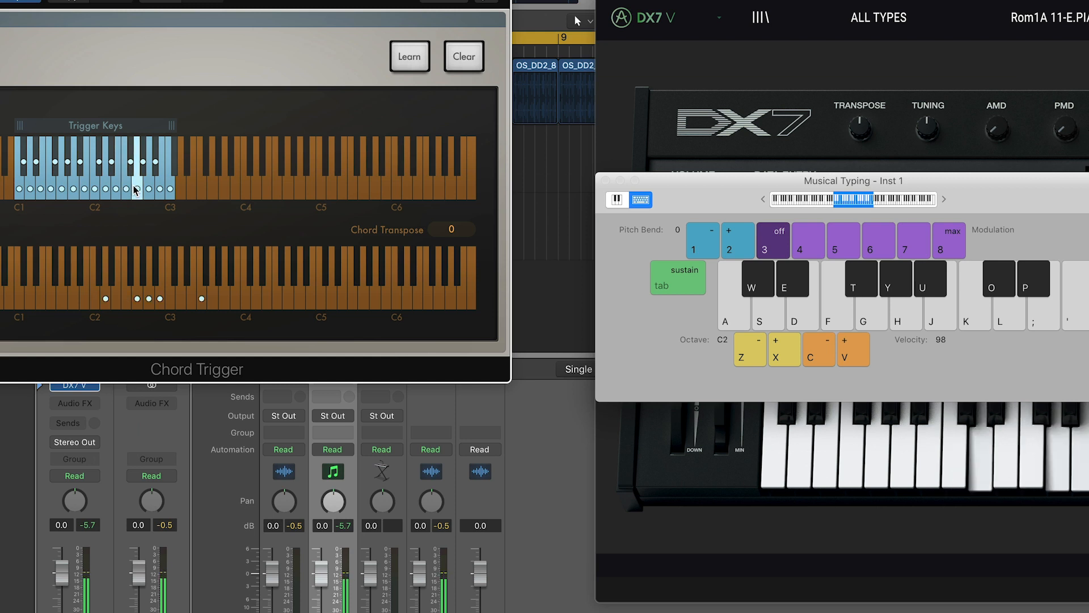
pyautogui.click(148, 191)
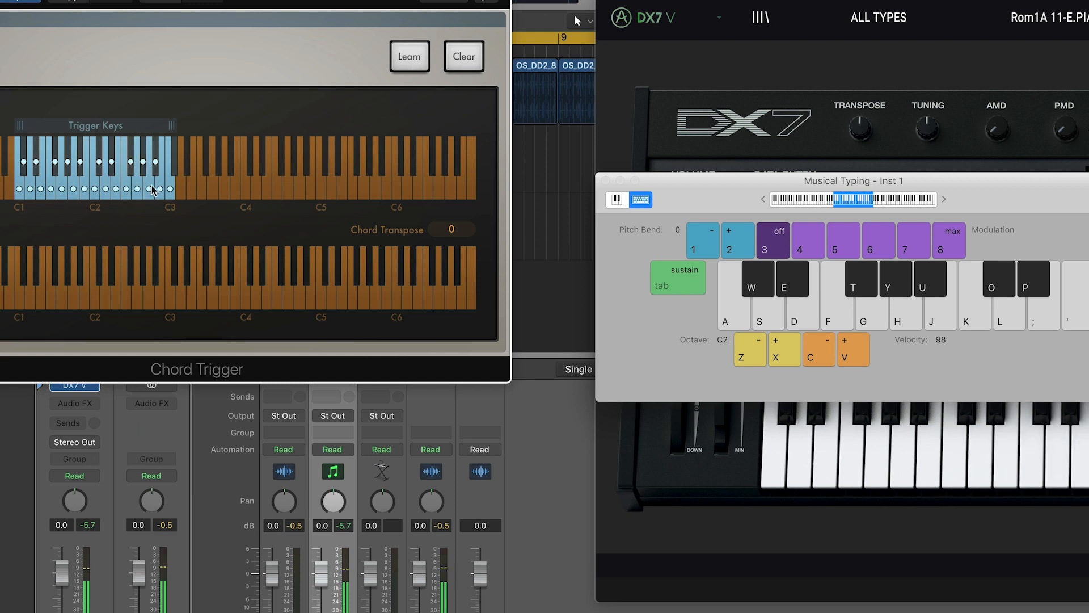
pyautogui.click(150, 189)
pyautogui.click(161, 190)
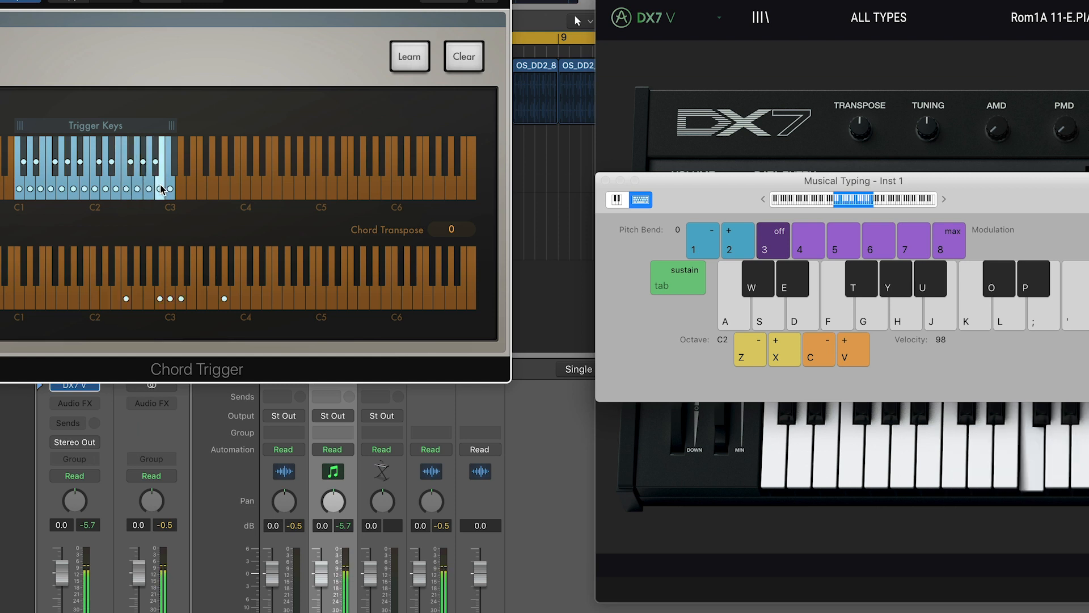
pyautogui.click(156, 164)
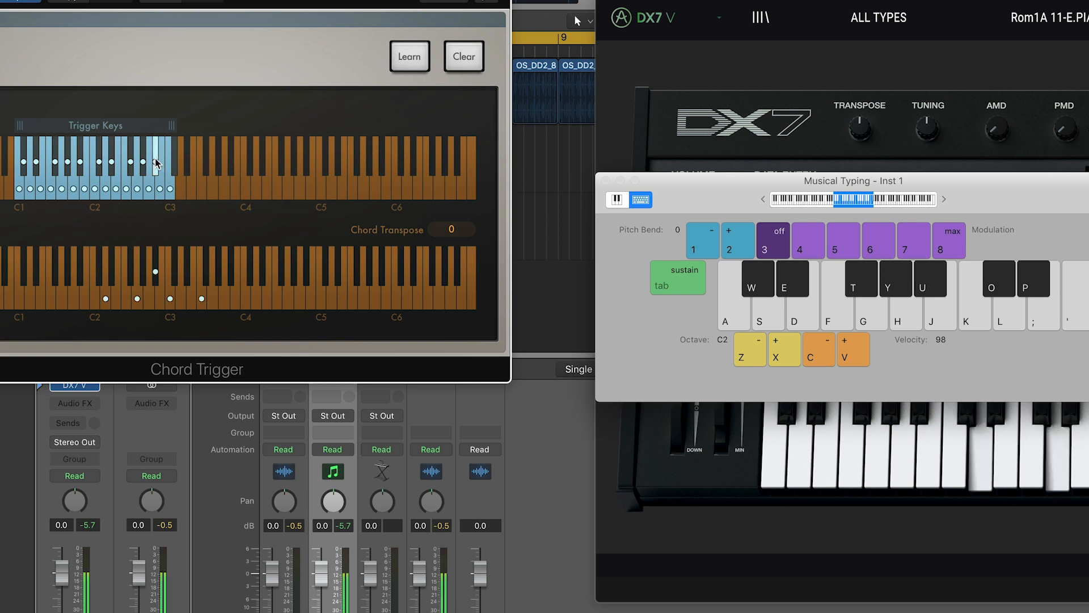
# Step: Try editing output note C3 in the chord on trigger key F2 using Learn, leave Learn mode and test C
pyautogui.click(420, 64)
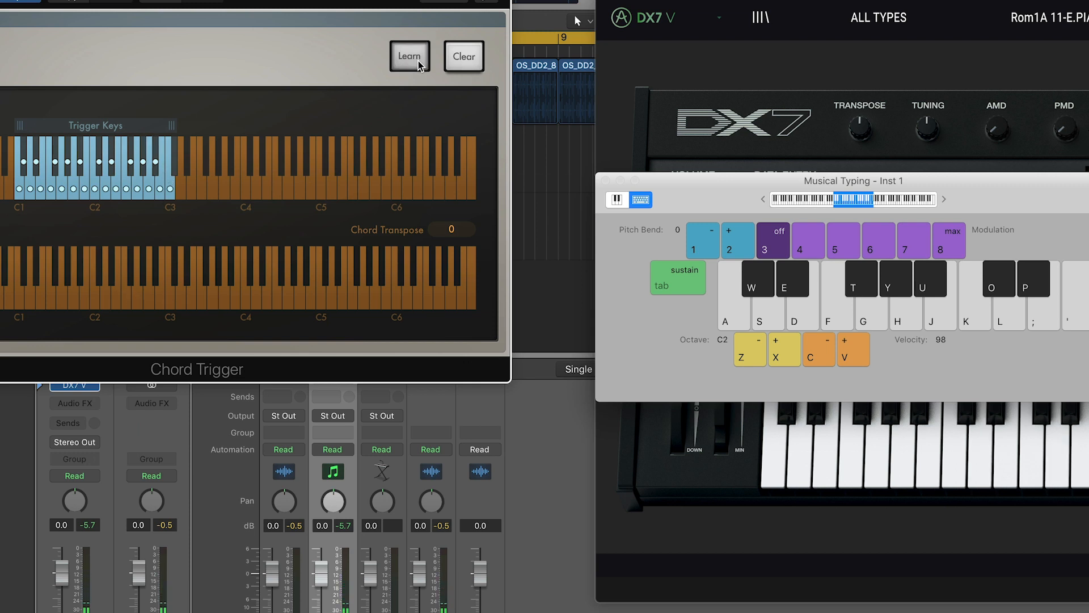
pyautogui.click(121, 177)
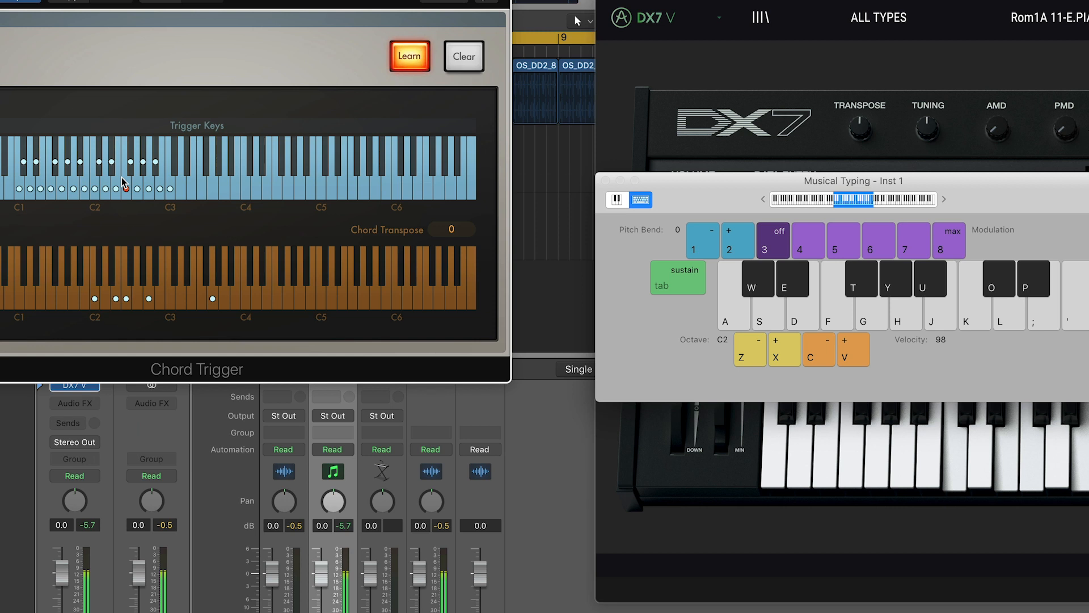
pyautogui.click(172, 297)
pyautogui.click(174, 299)
pyautogui.click(410, 56)
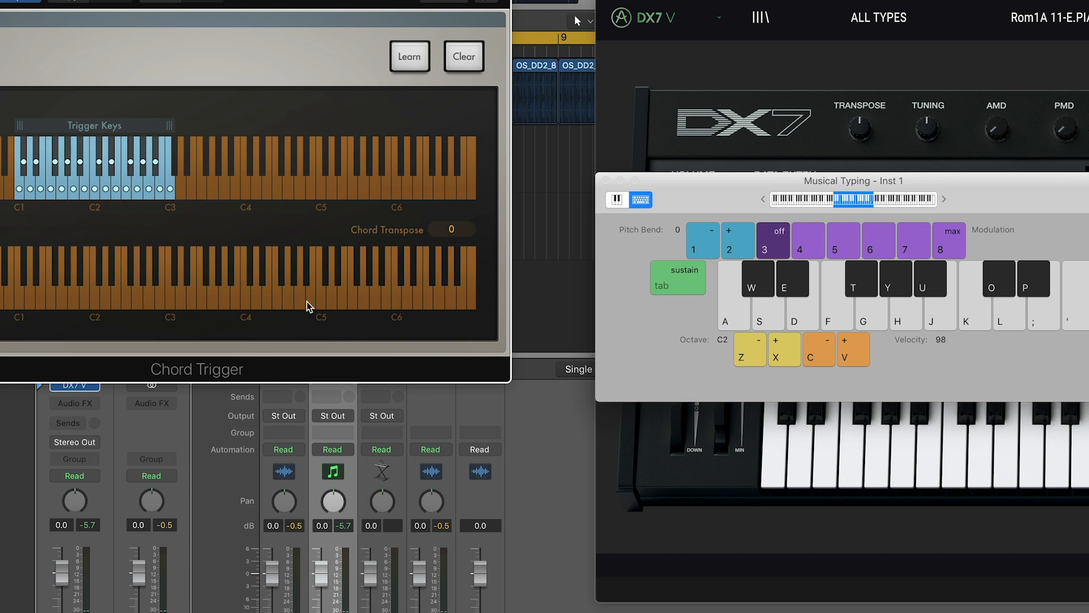
pyautogui.press('a')
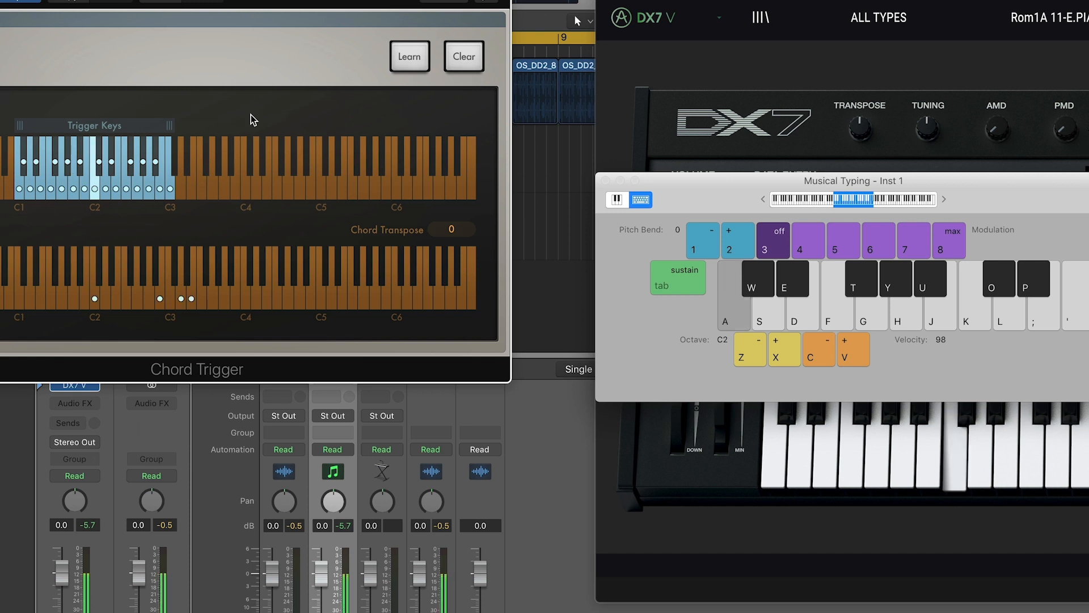
# Step: Load the Pop Left Hand preset from the multi-chord Keyboard Voicings in Chord Trigger
pyautogui.click(5, 1)
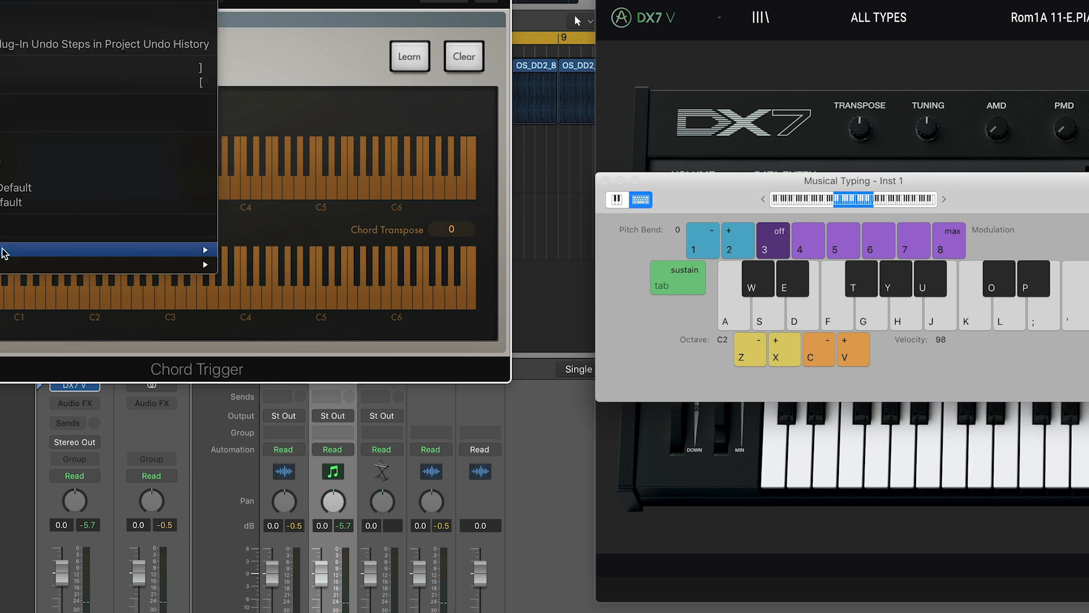
pyautogui.moveTo(5, 251)
pyautogui.moveTo(284, 250)
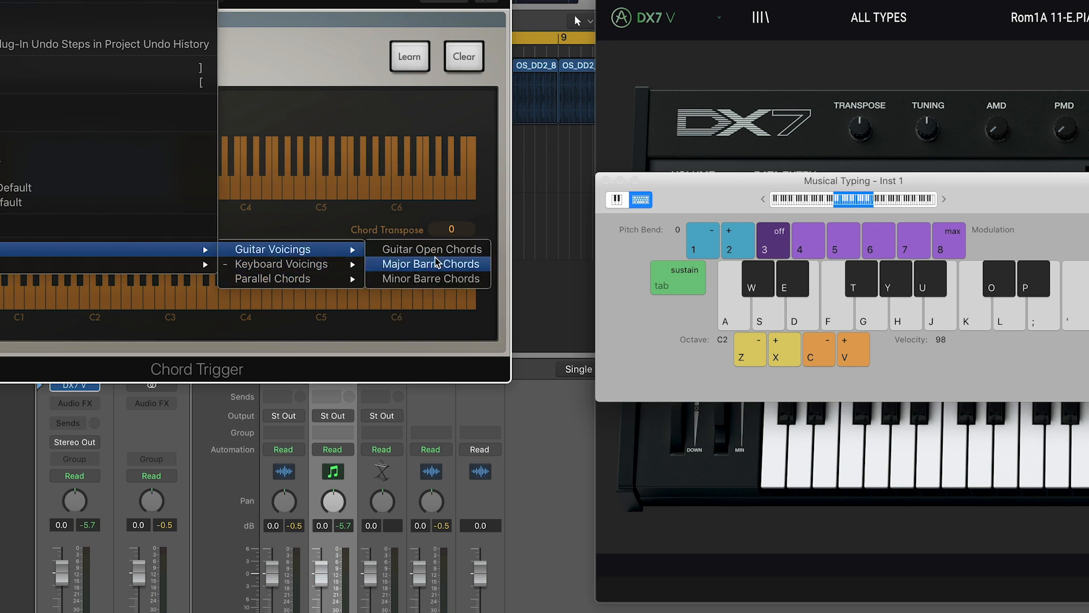
pyautogui.moveTo(306, 263)
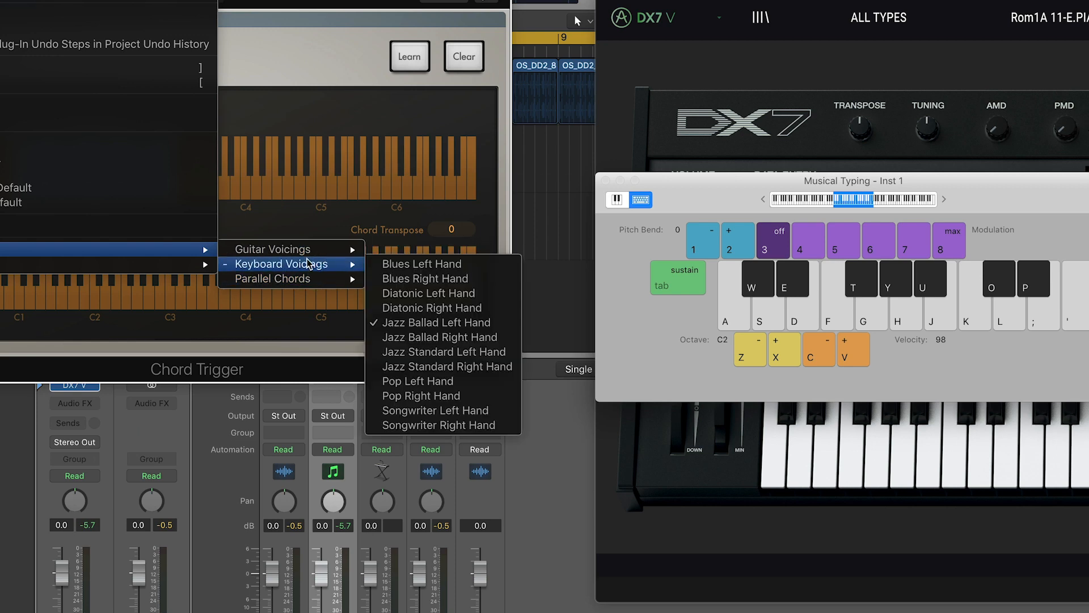
pyautogui.click(418, 381)
# Step: Test the Pop Left Hand chords from notes C, D and E, trying octave C3 and returning to C2
pyautogui.press('a')
pyautogui.press('x')
pyautogui.press('s')
pyautogui.press('d')
pyautogui.press('s')
pyautogui.press('z')
pyautogui.press('a')
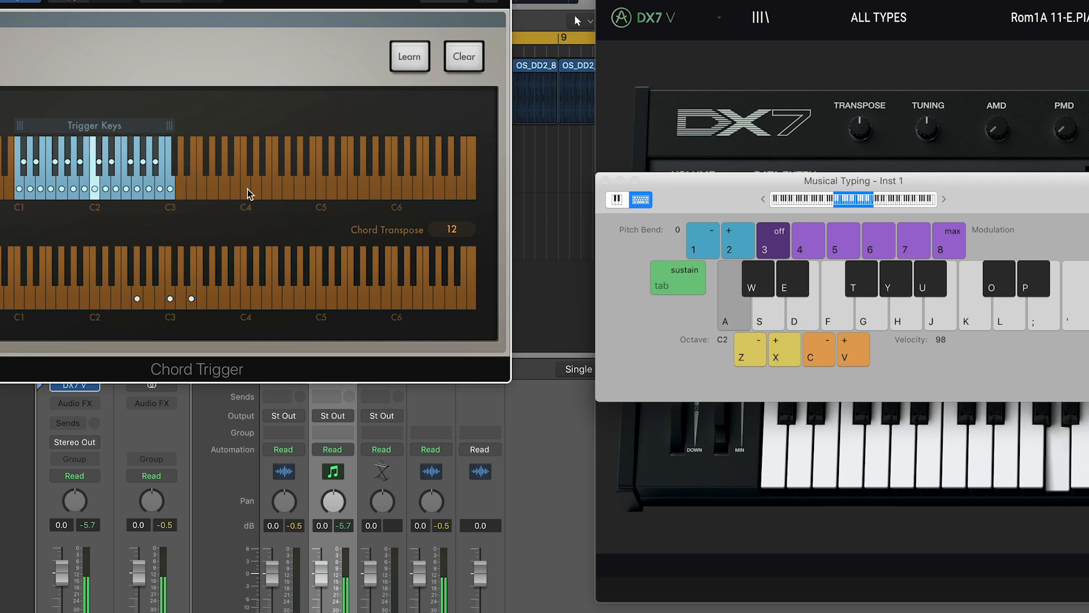
# Step: Lower Musical Typing to octave C1 and alternate the C and E chords over the drum loop
pyautogui.press('z')
pyautogui.press('a')
pyautogui.press('d')
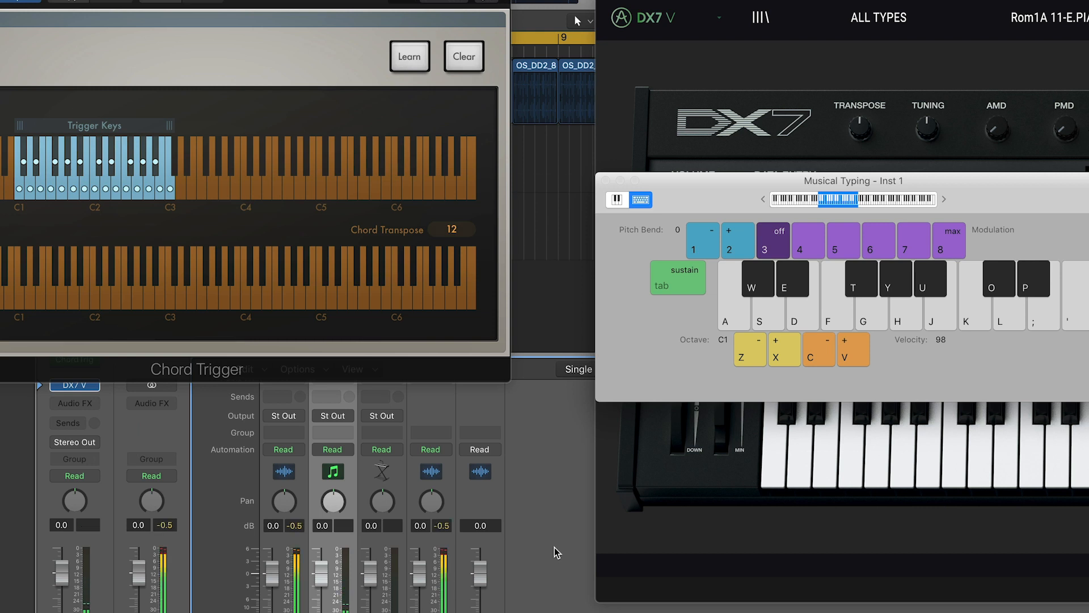
pyautogui.press('a')
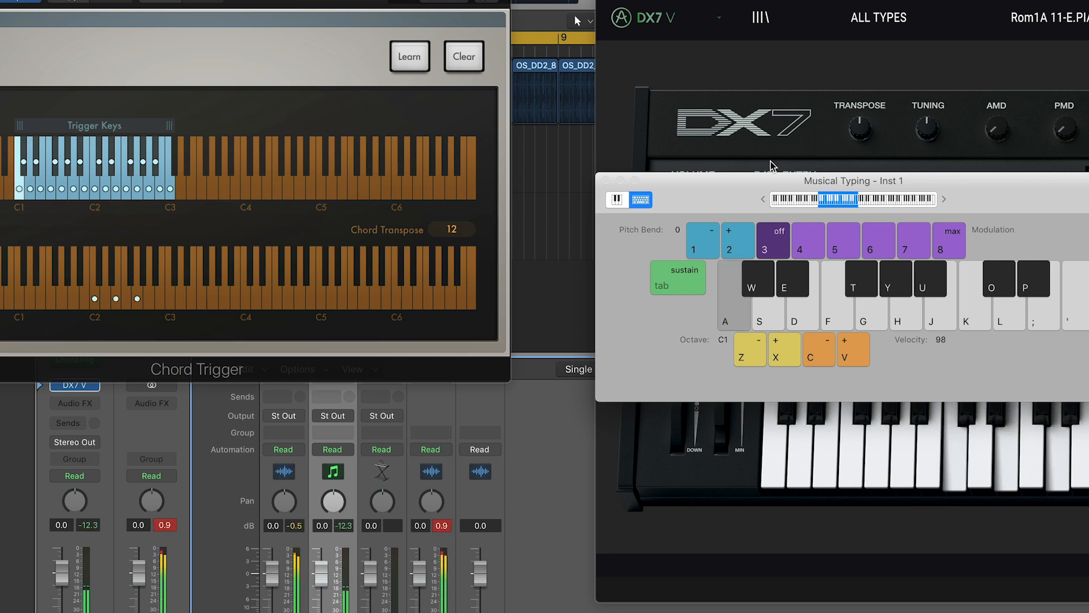
pyautogui.press('d')
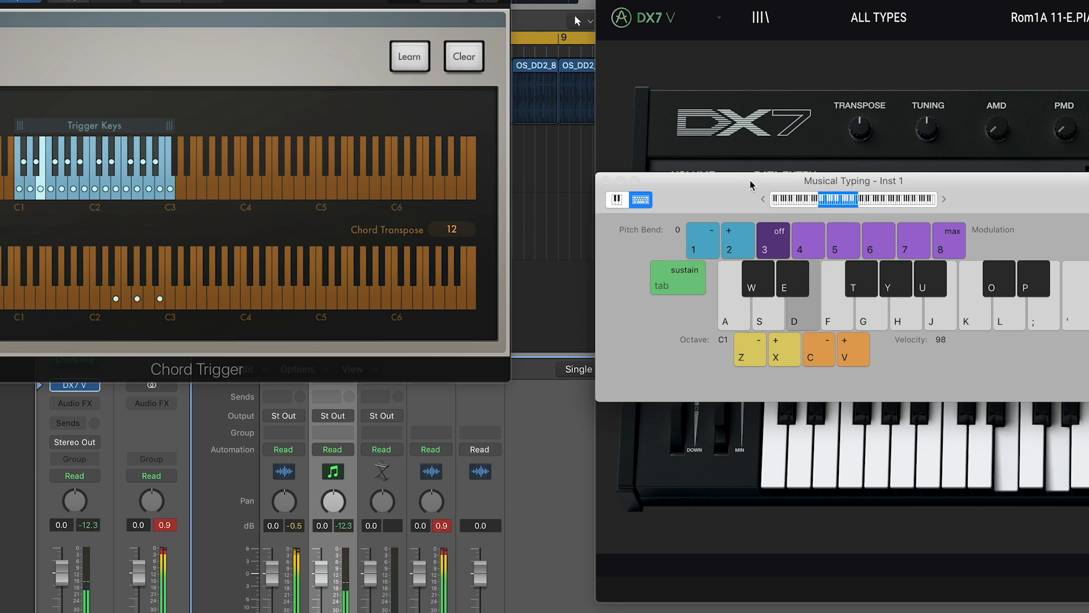
pyautogui.press('a')
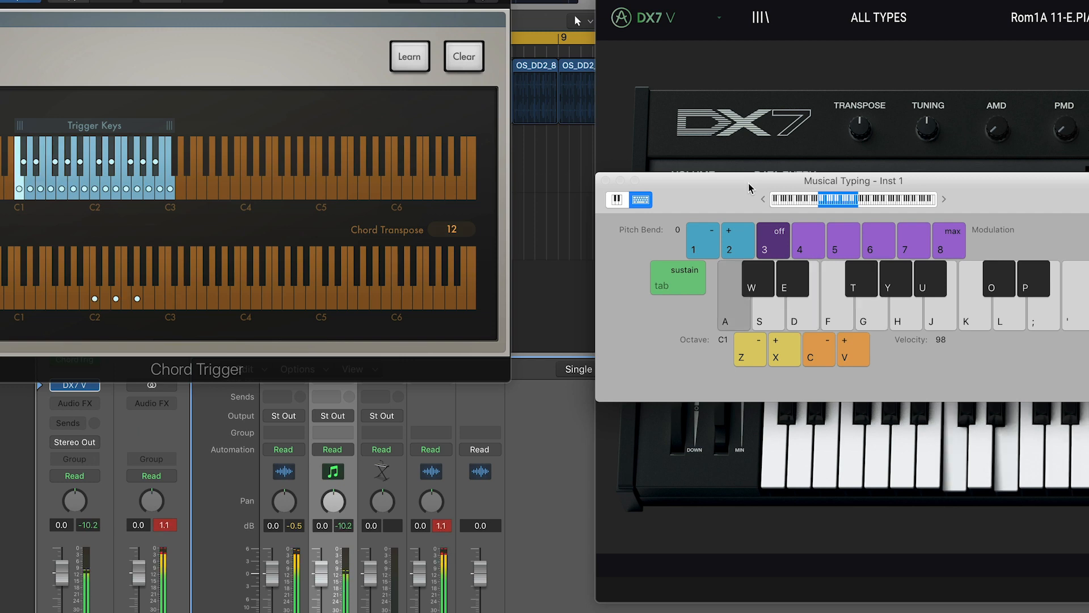
# Step: Move the DX7 V and Chord Trigger windows off the track area and start recording Inst 1 from bar 1
pyautogui.moveTo(999, 0); pyautogui.dragTo(1088, 268)
pyautogui.press('d')
pyautogui.moveTo(296, 0); pyautogui.dragTo(1088, 0)
pyautogui.press('g')
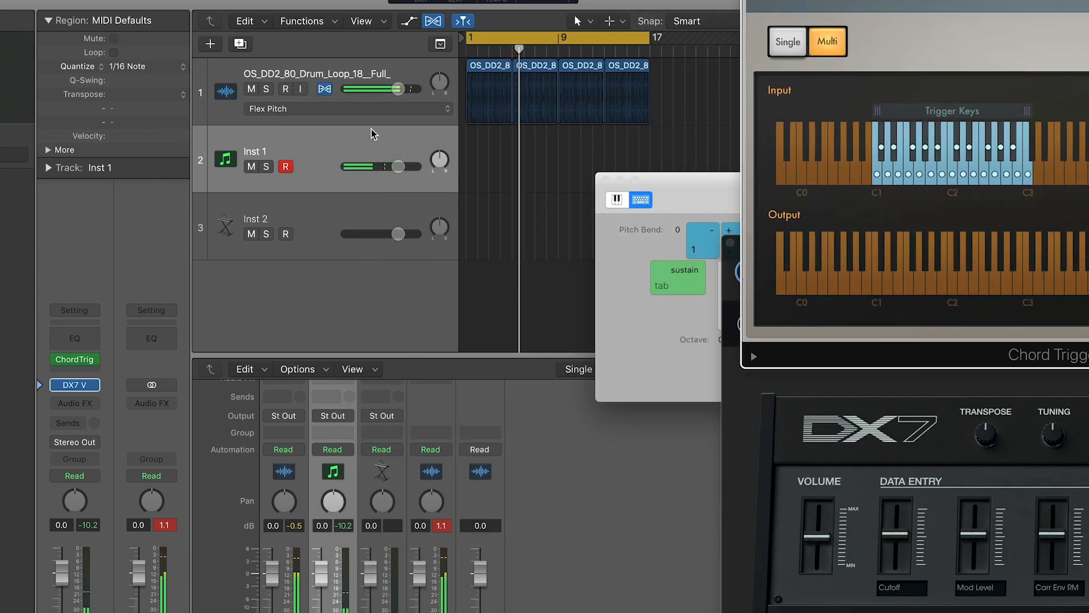
pyautogui.press('Return')
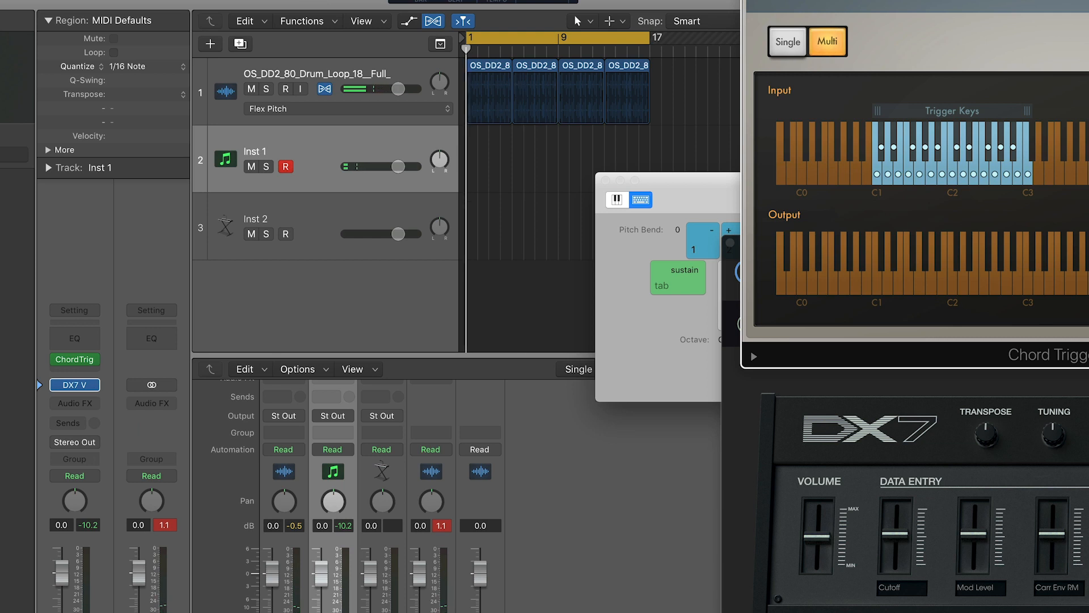
pyautogui.press('space')
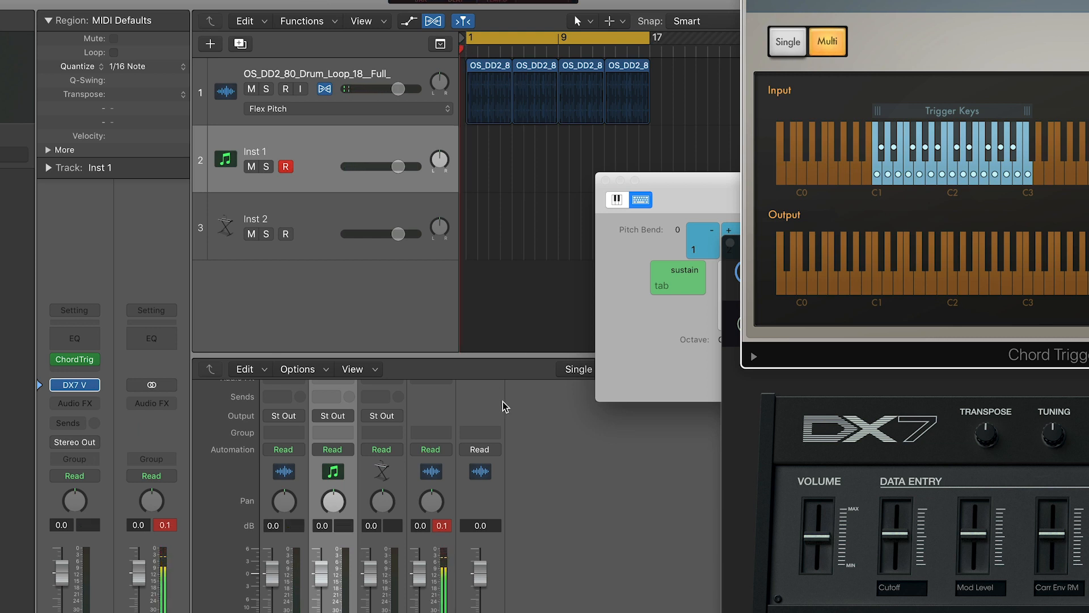
# Step: Record the chord progression on Inst 1 over the drum loop by playing single trigger notes, starting with C and E
pyautogui.press('a')
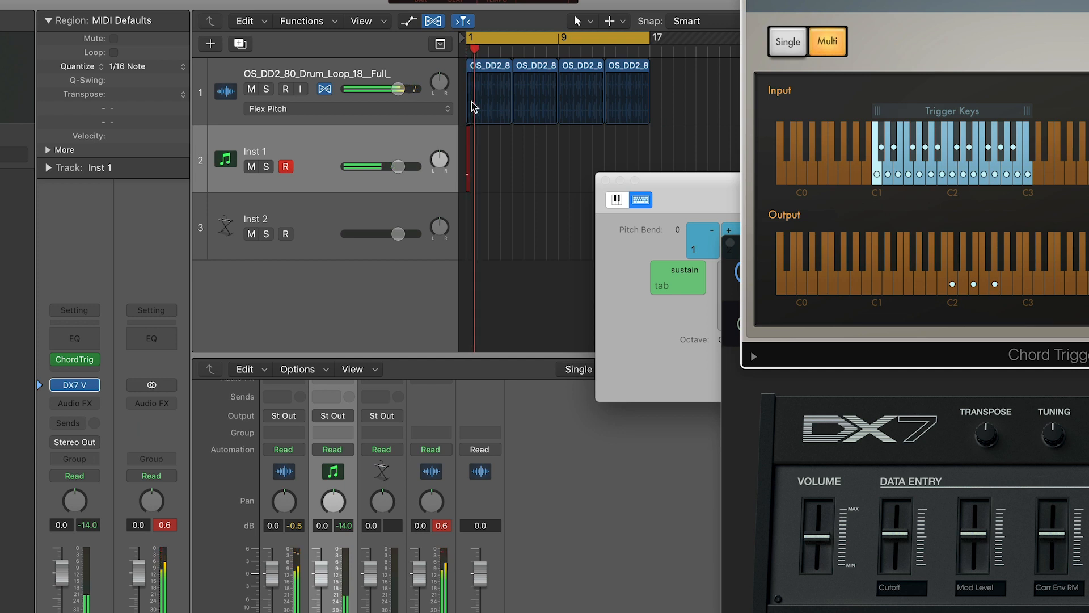
pyautogui.press('s')
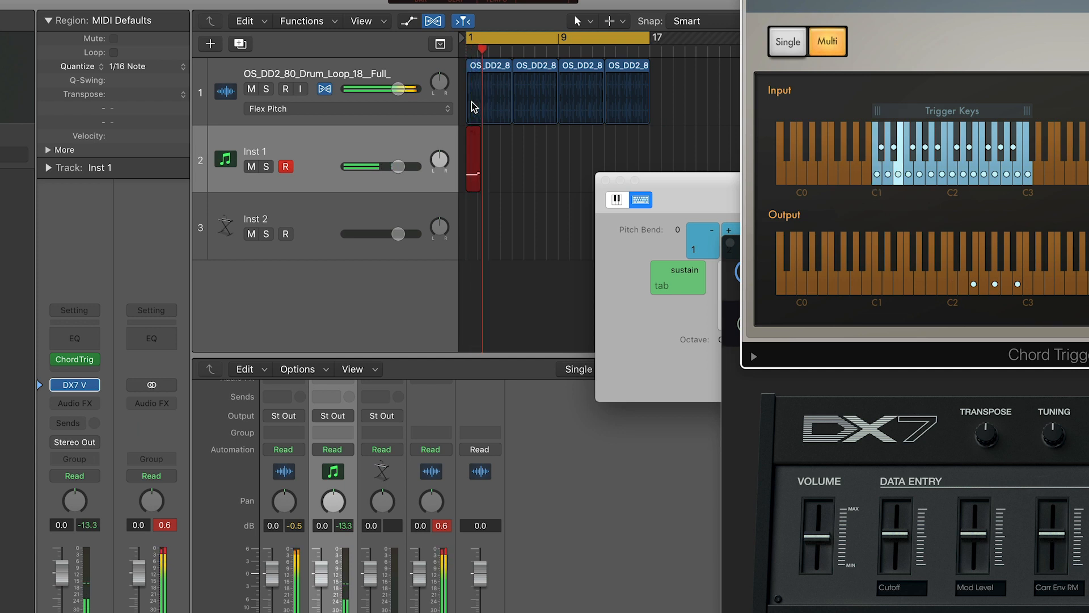
pyautogui.press('f')
pyautogui.press('a')
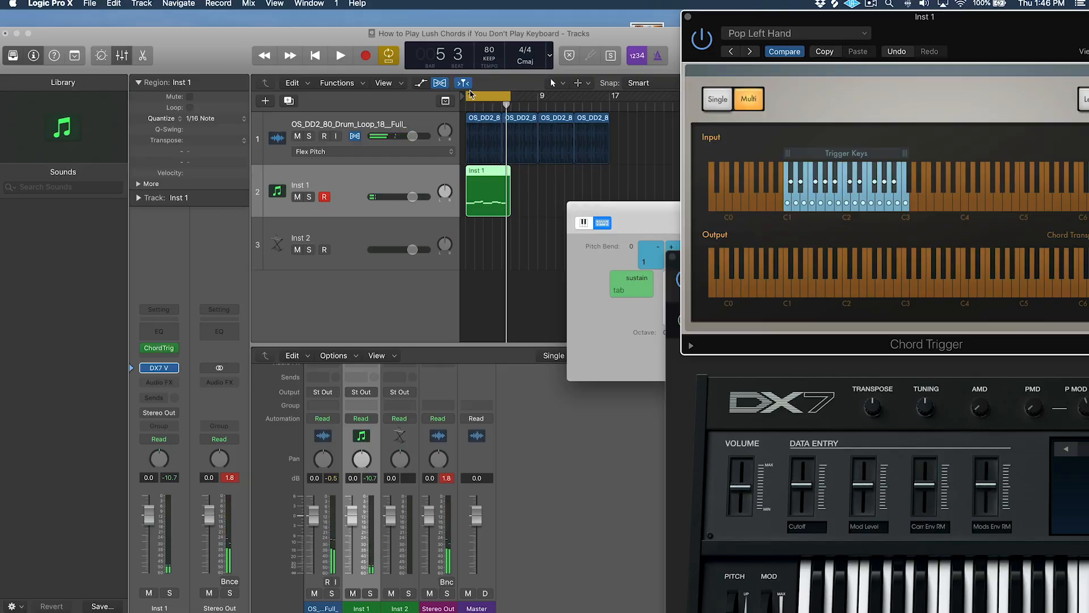
# Step: Play back the recorded Inst 1 region from bar 1 with the drum loop
pyautogui.click(465, 102)
pyautogui.press('space')
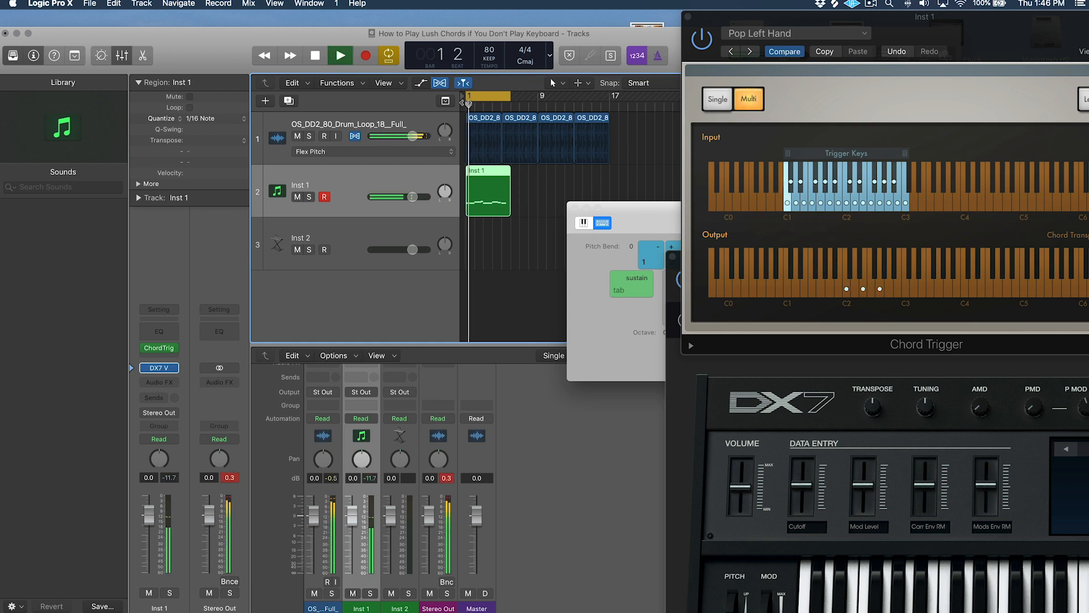
pyautogui.press('space')
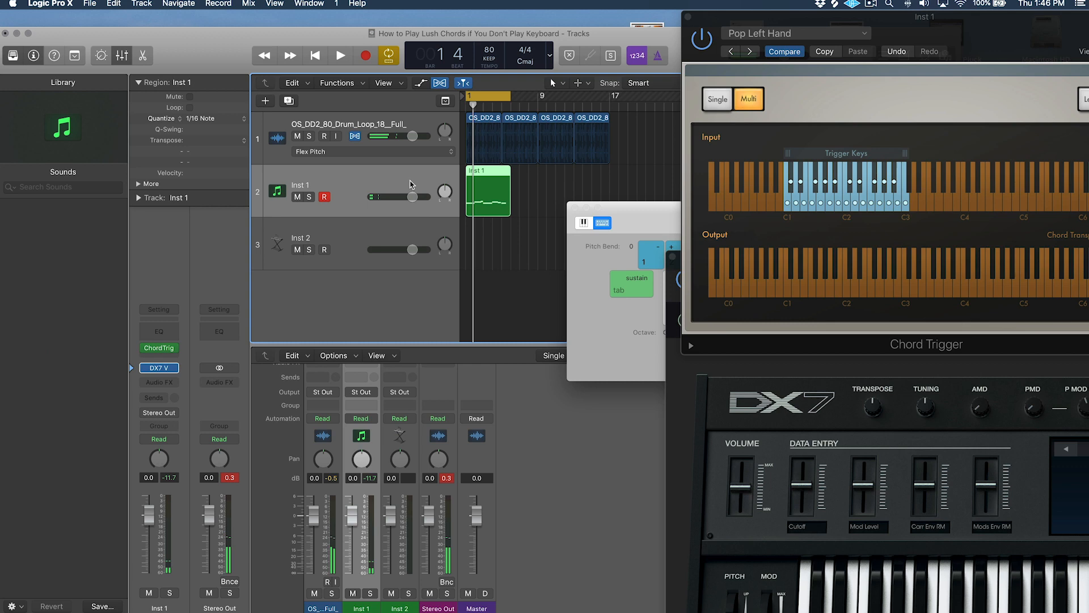
# Step: Close the Chord Trigger, Musical Typing and DX7 V windows to uncover the tracks and mixer
pyautogui.moveTo(696, 21); pyautogui.dragTo(270, 22)
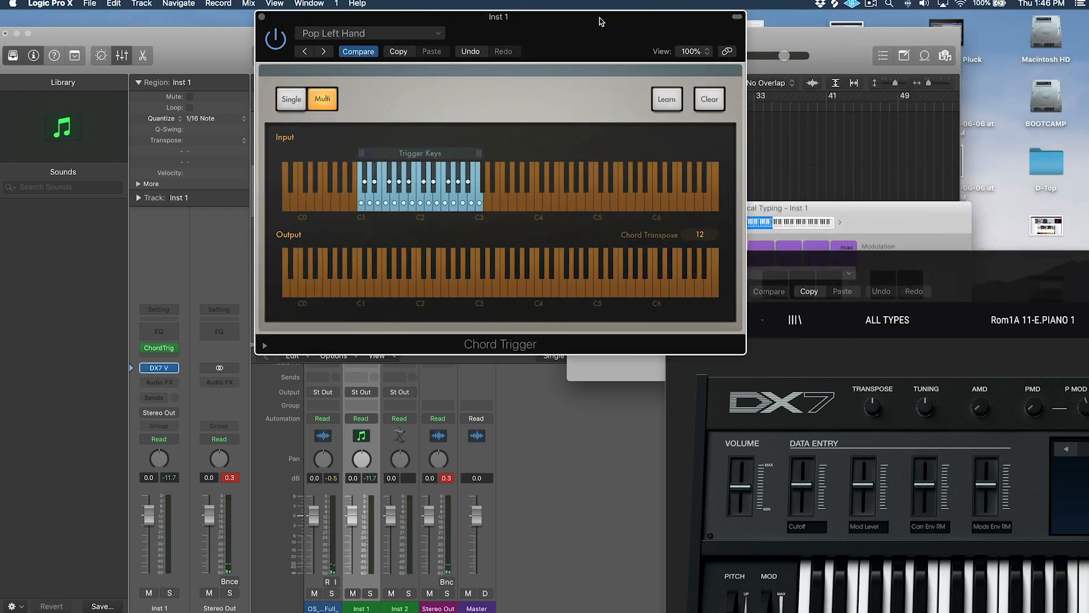
pyautogui.click(262, 17)
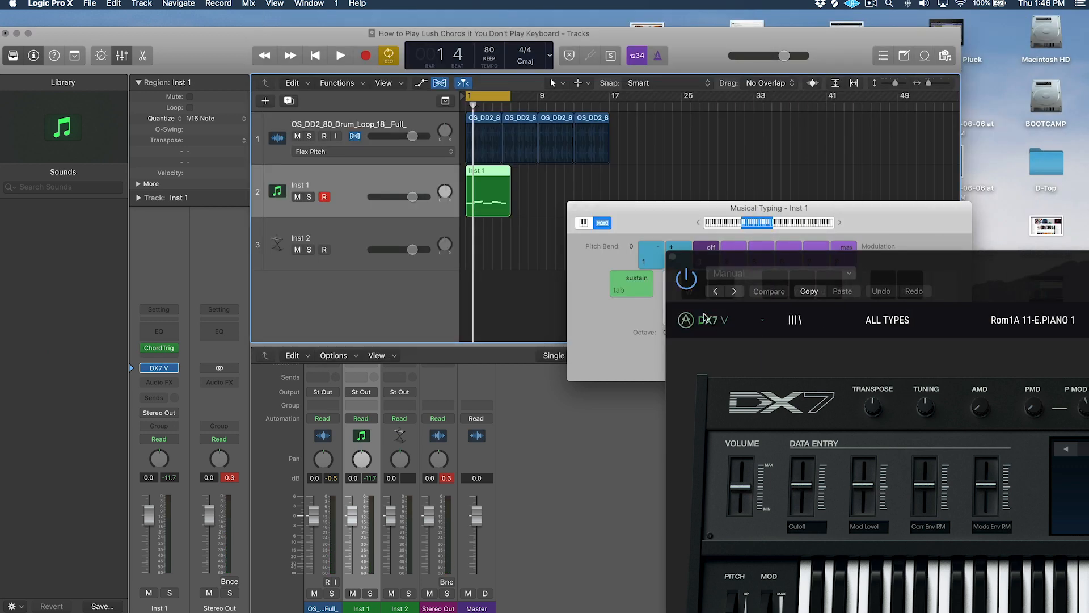
pyautogui.moveTo(650, 225); pyautogui.dragTo(649, 224)
pyautogui.press('super+k')
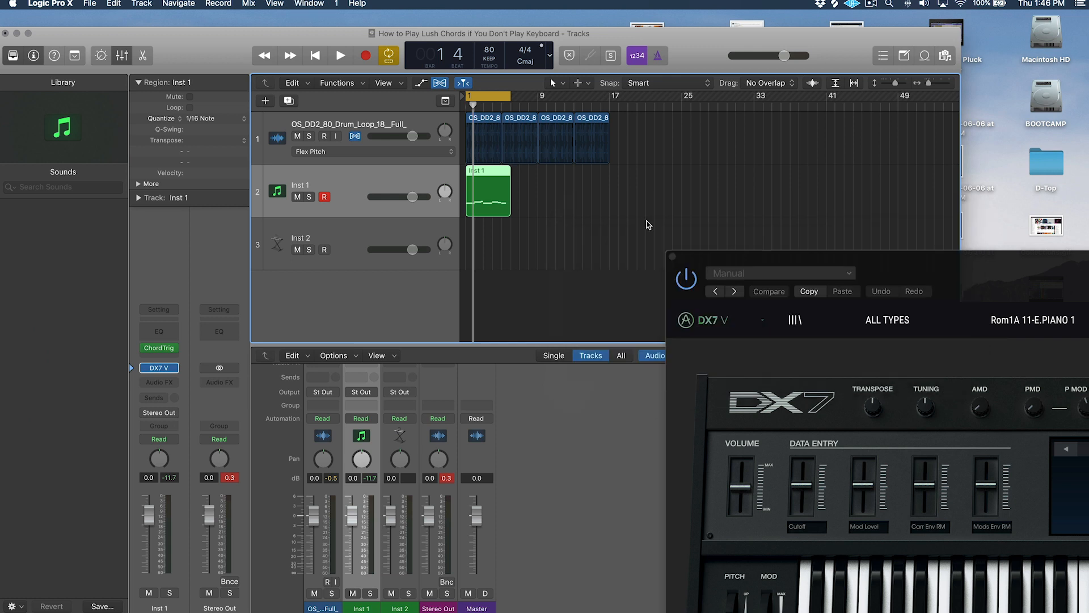
pyautogui.click(673, 258)
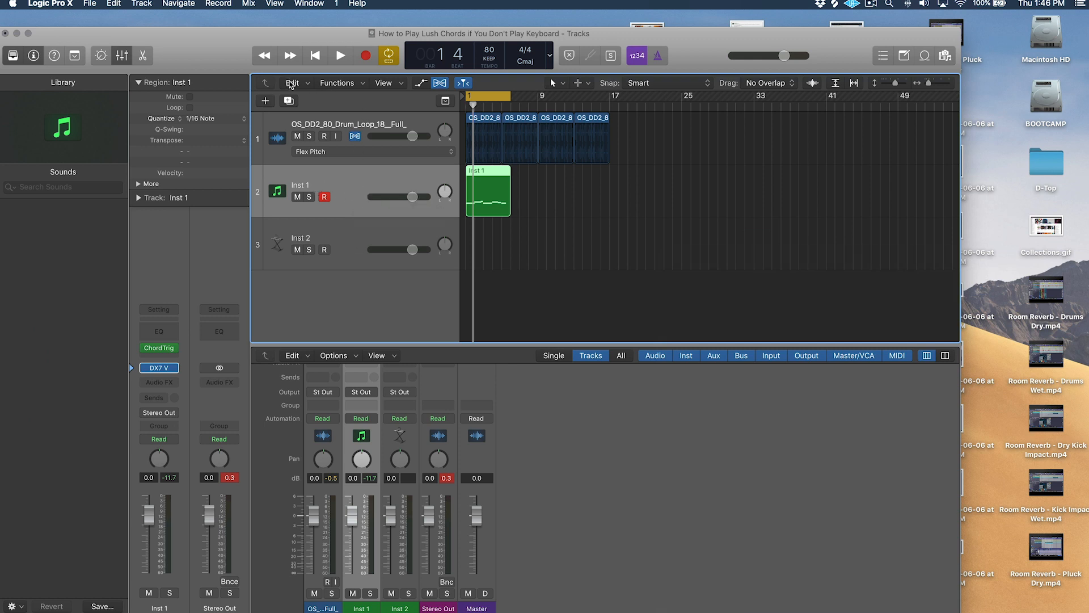
# Step: Create one new software instrument track and load the stereo External Instrument utility as its instrument
pyautogui.press('alt+super+n')
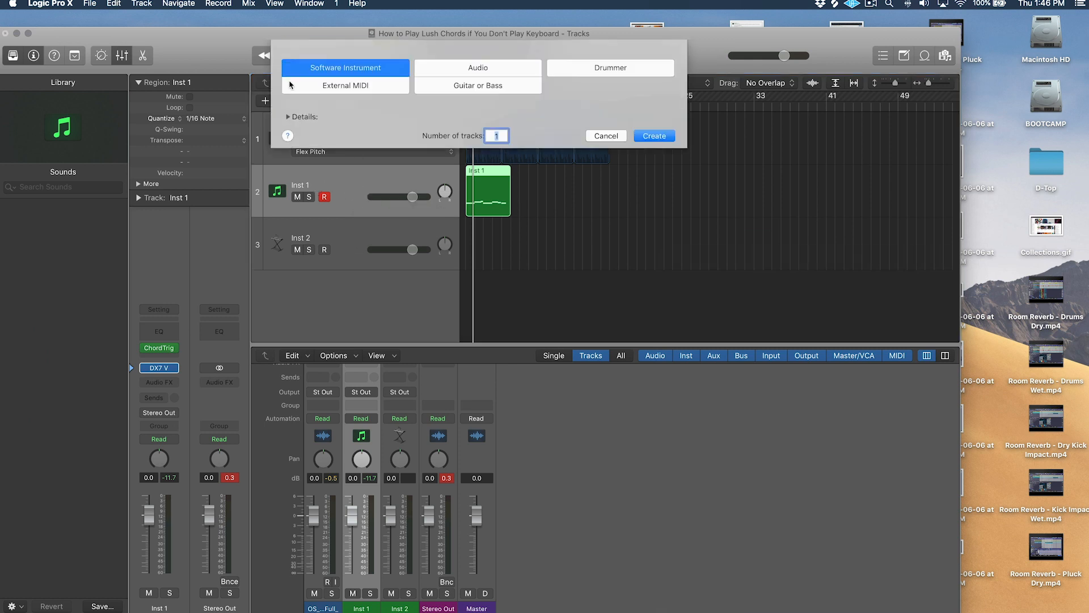
pyautogui.click(653, 137)
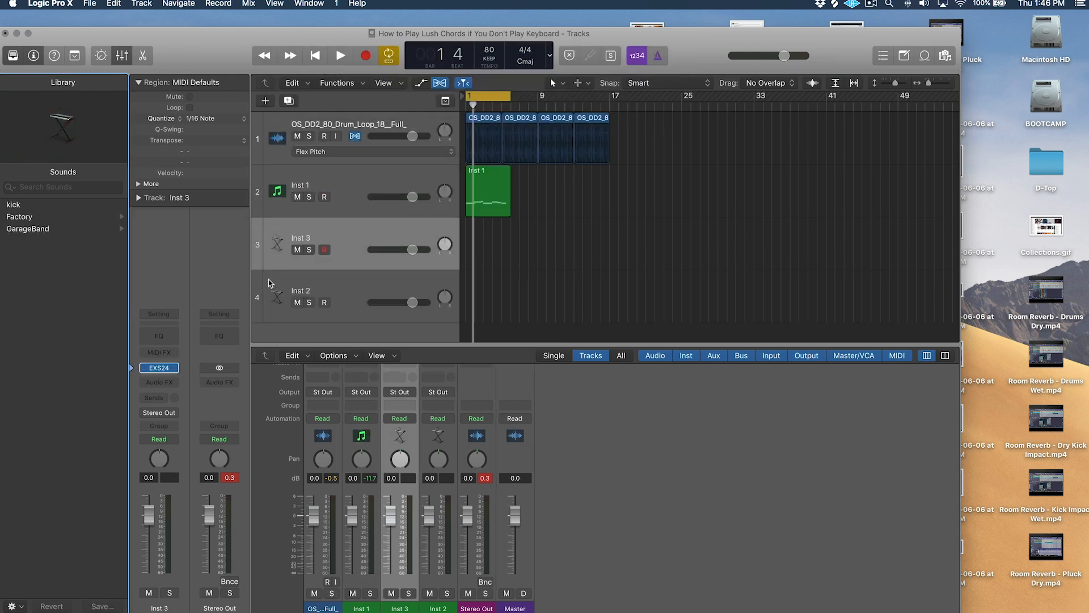
pyautogui.click(173, 369)
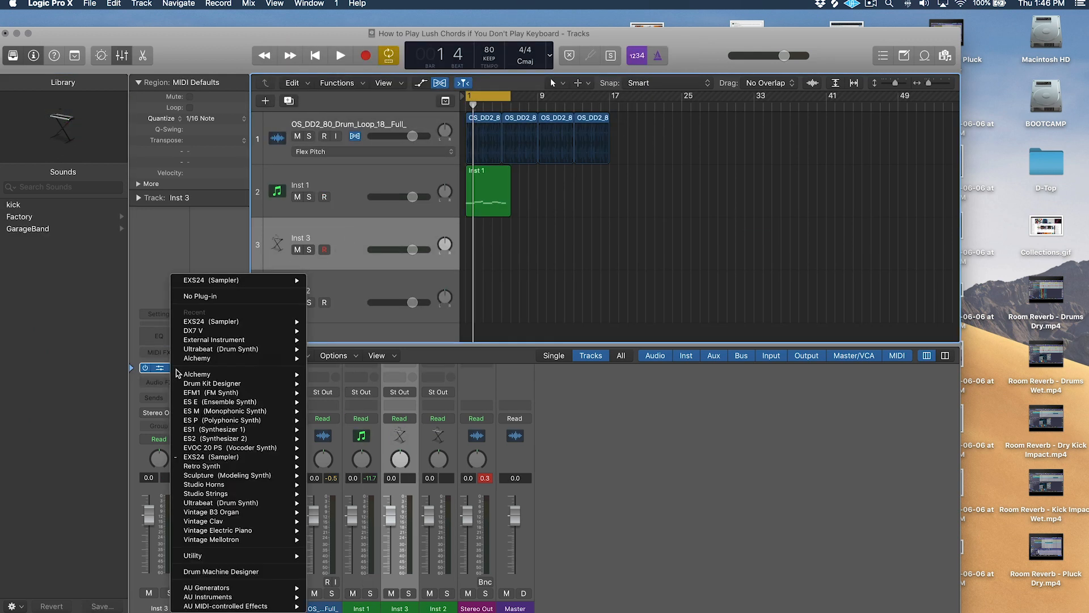
pyautogui.moveTo(227, 555)
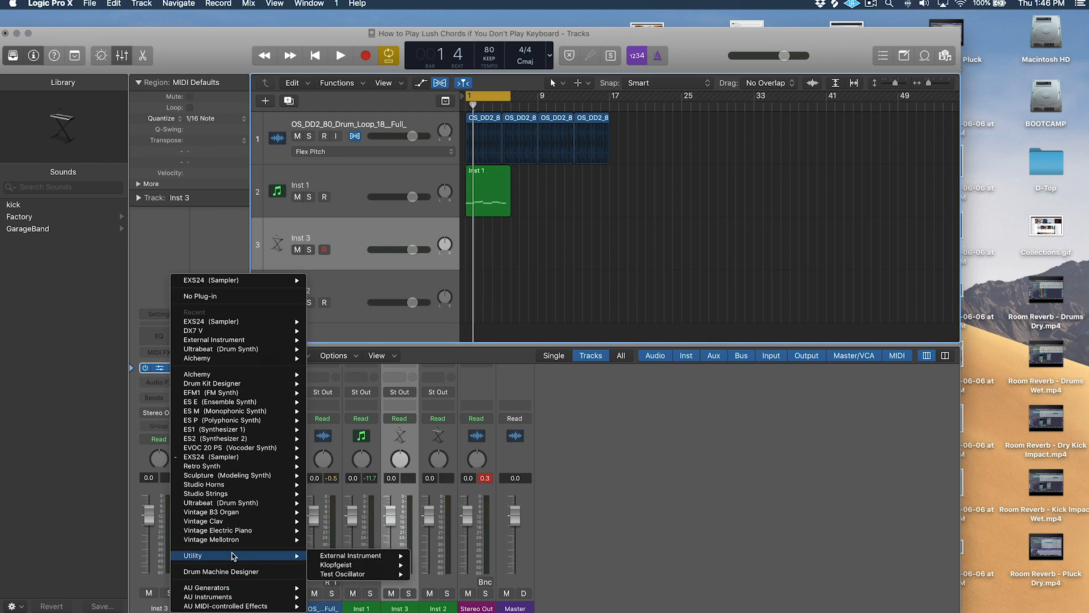
pyautogui.moveTo(364, 558)
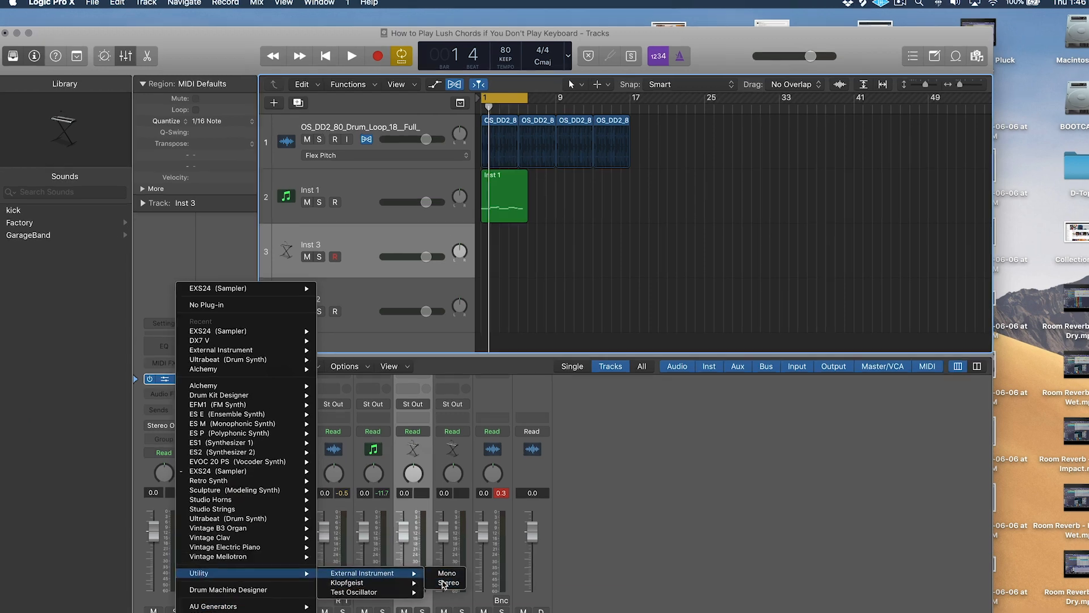
pyautogui.click(431, 566)
# Step: Set the External Instrument's MIDI destination to IAC Driver Bus 1 and its MIDI channel to 1
pyautogui.click(250, 152)
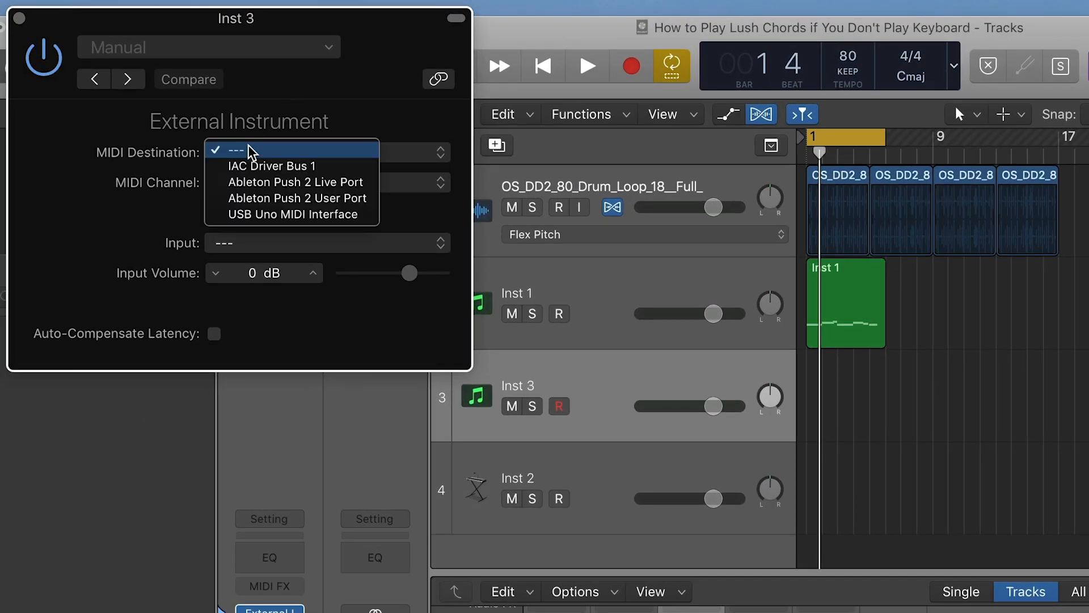
pyautogui.click(277, 170)
pyautogui.click(267, 185)
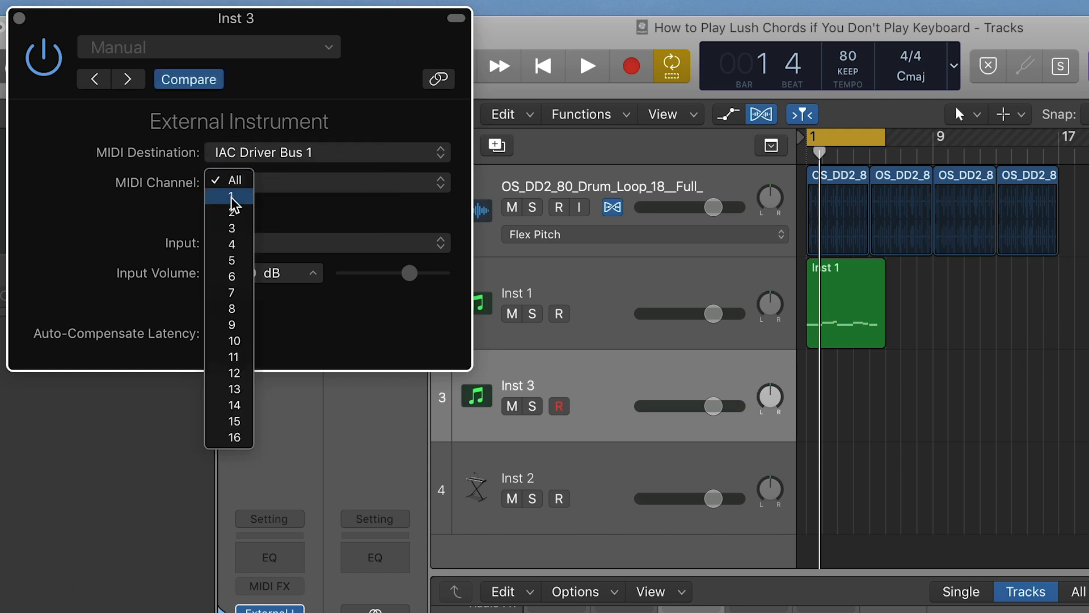
pyautogui.press('Escape')
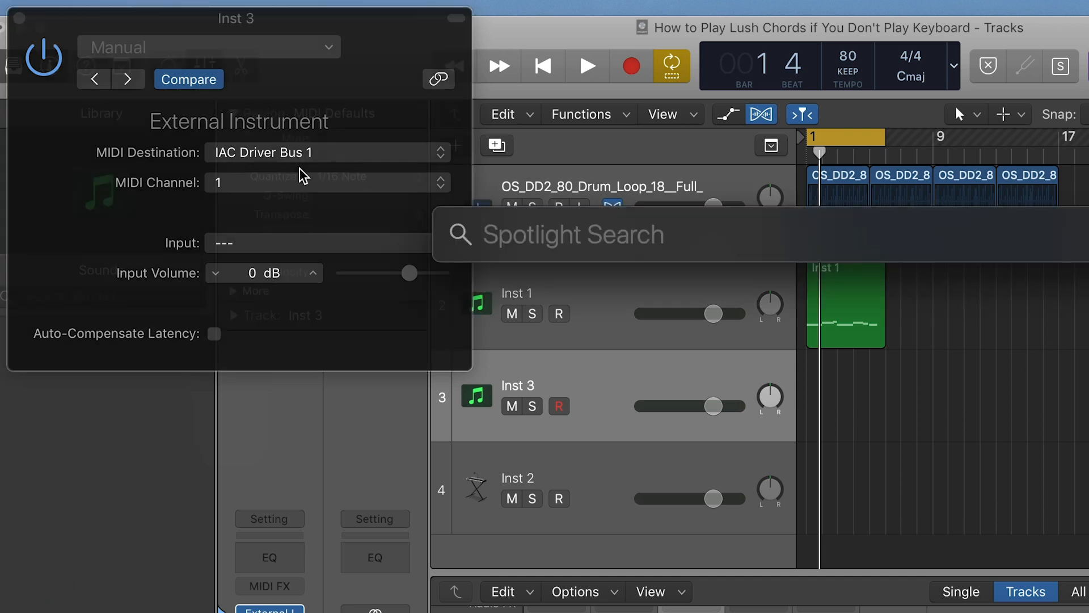
# Step: Search for "audio" in Spotlight and open Audio MIDI Setup
pyautogui.write('aud')
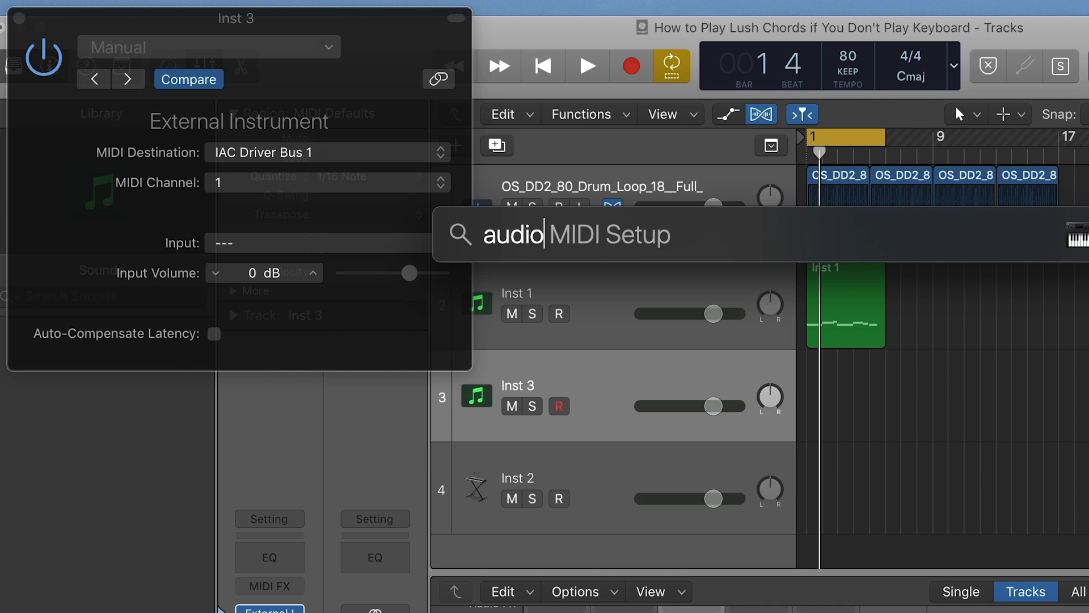
pyautogui.write('io')
pyautogui.press('Return')
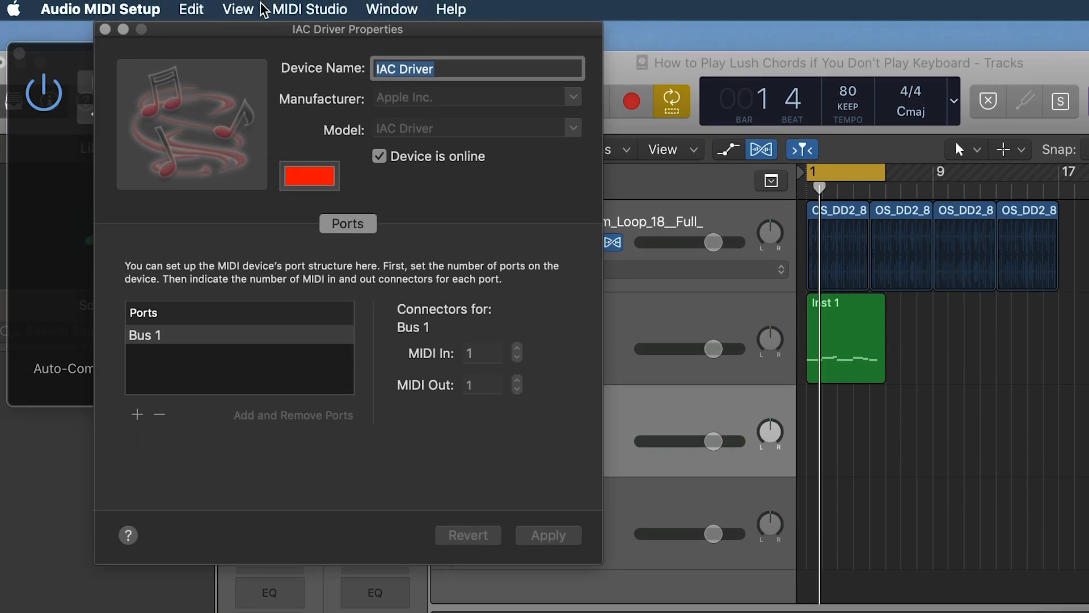
# Step: Check the online setting and Bus 1 port in the IAC Driver properties, and close the properties window
pyautogui.click(238, 9)
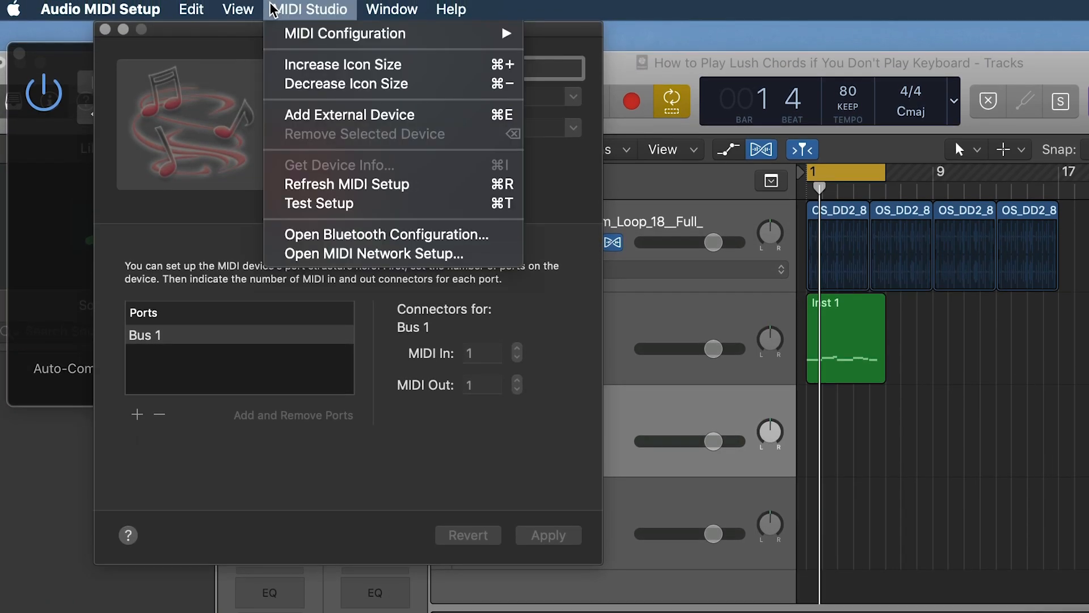
pyautogui.moveTo(164, 8)
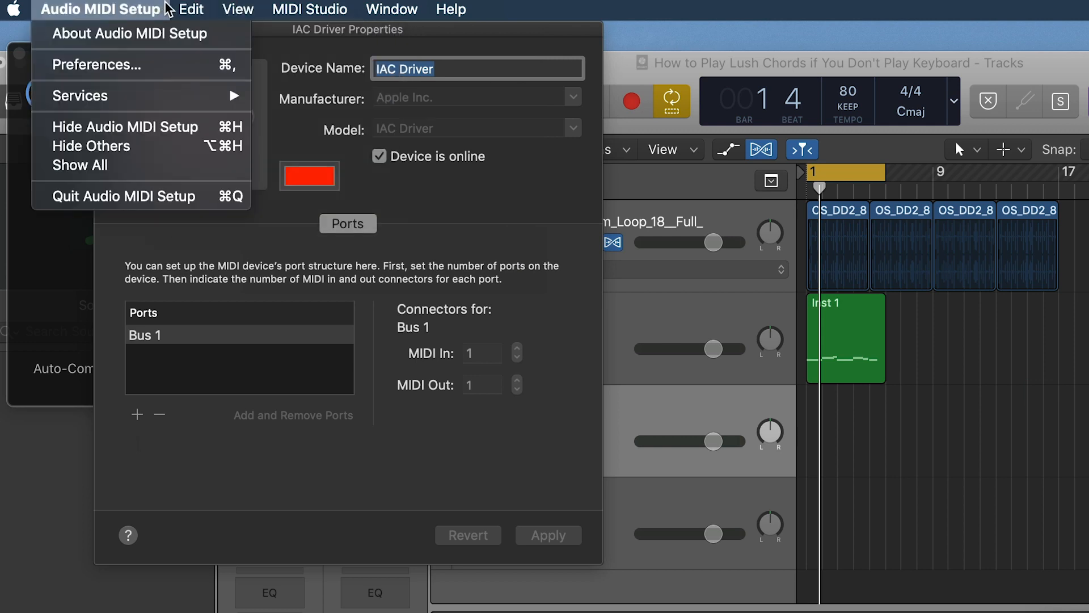
pyautogui.moveTo(392, 9)
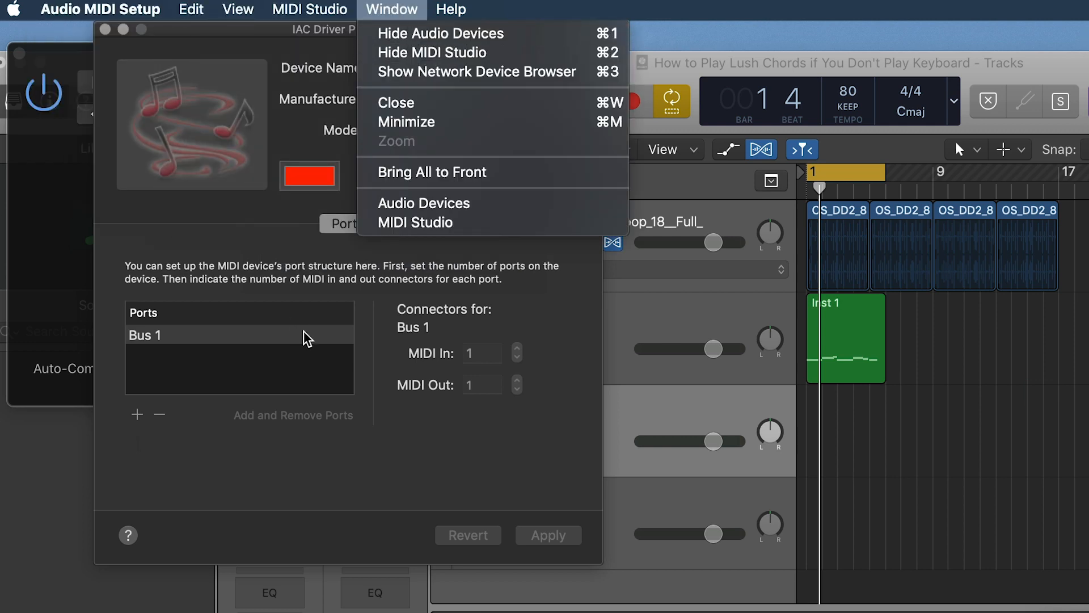
pyautogui.press('Escape')
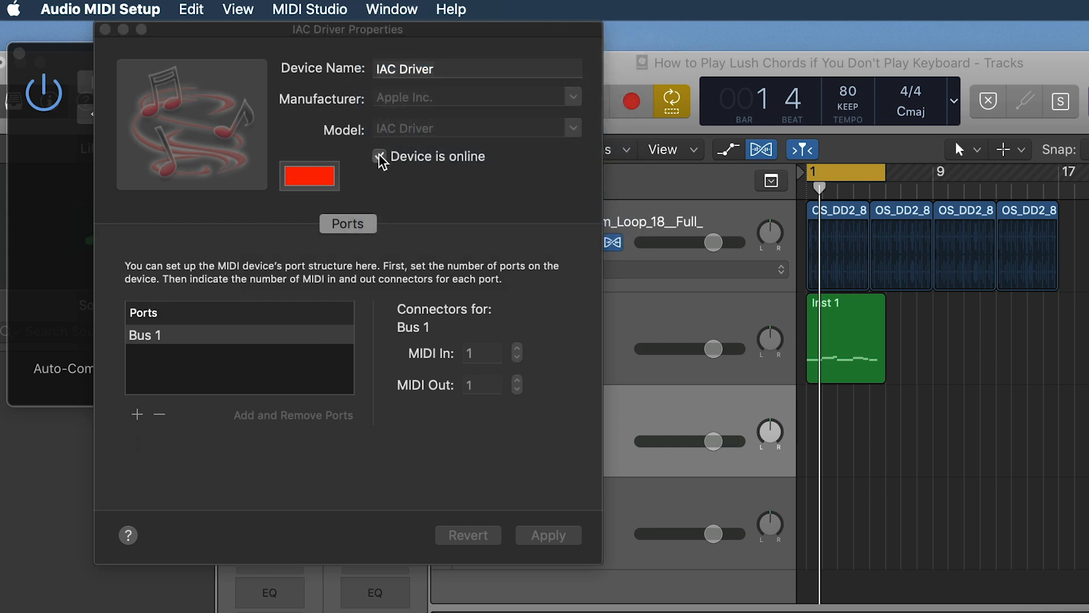
pyautogui.click(105, 30)
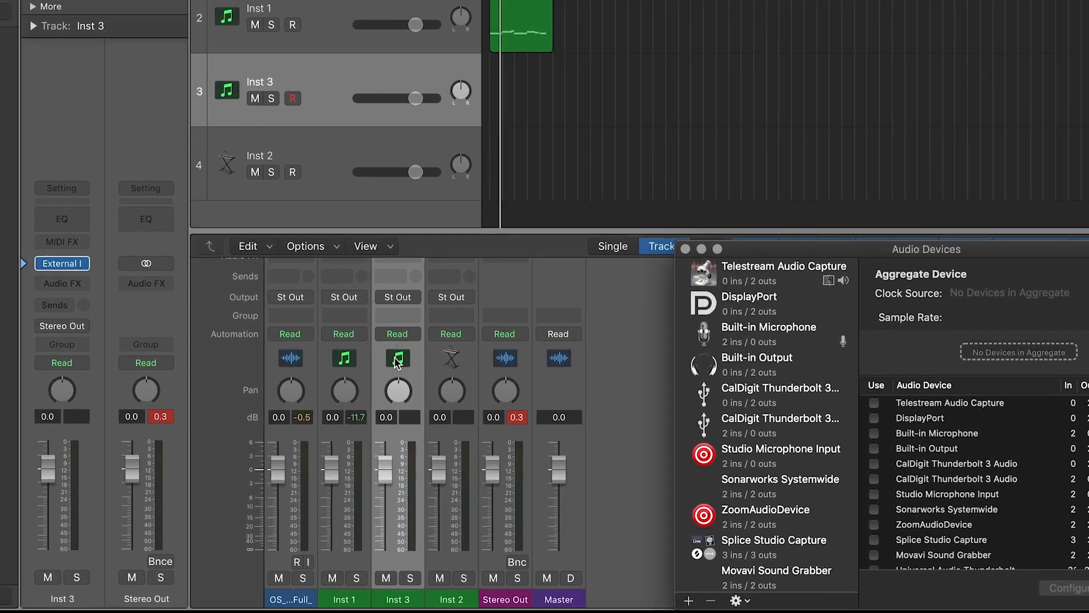
# Step: In Logic Pro X, move the Chord Trigger effect and the recorded single-note region from Inst 1 to Inst 3
pyautogui.scroll(3, 499, 539)
pyautogui.scroll(5, 380, 413)
pyautogui.moveTo(327, 396); pyautogui.dragTo(394, 395)
pyautogui.moveTo(386, 438); pyautogui.dragTo(385, 439)
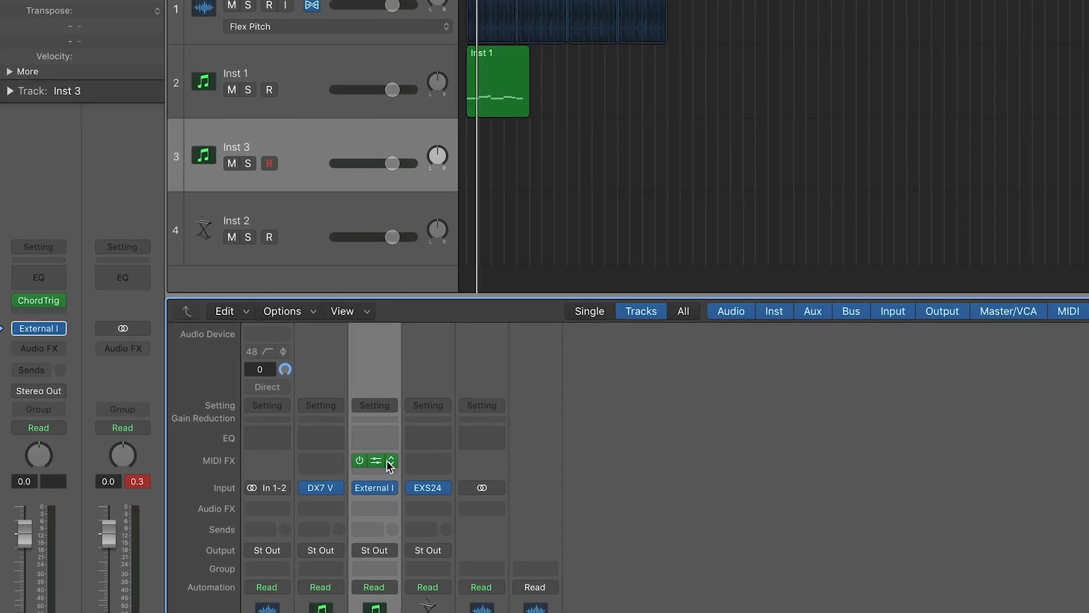
pyautogui.click(343, 42)
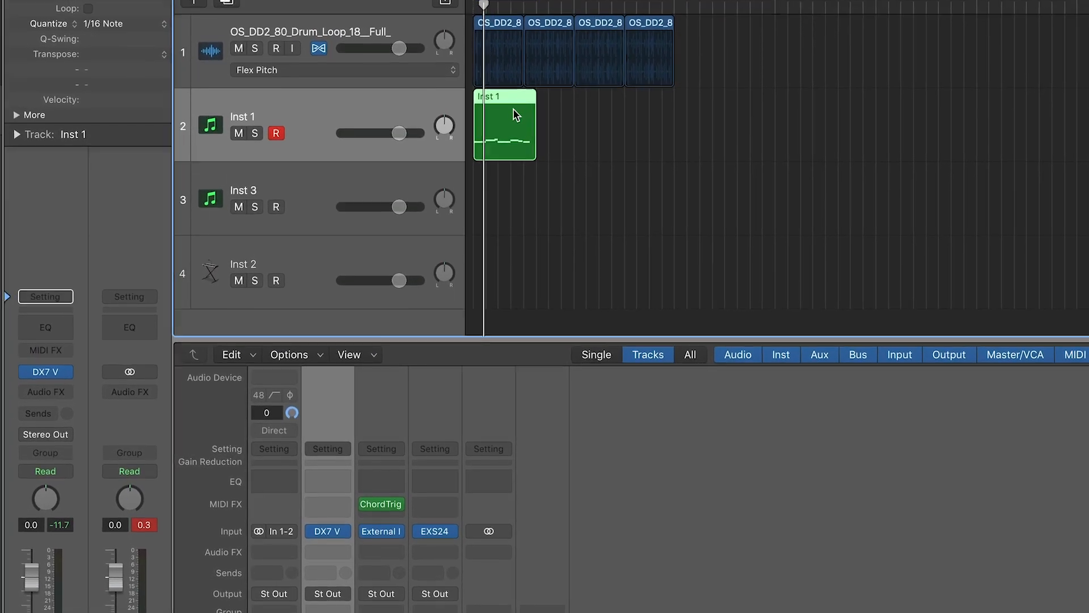
pyautogui.moveTo(512, 116); pyautogui.dragTo(512, 191)
# Step: Record the full chords sent by Inst 3 over the IAC bus onto Inst 1, from bar 1 into bar 5
pyautogui.click(277, 3)
pyautogui.click(352, 30)
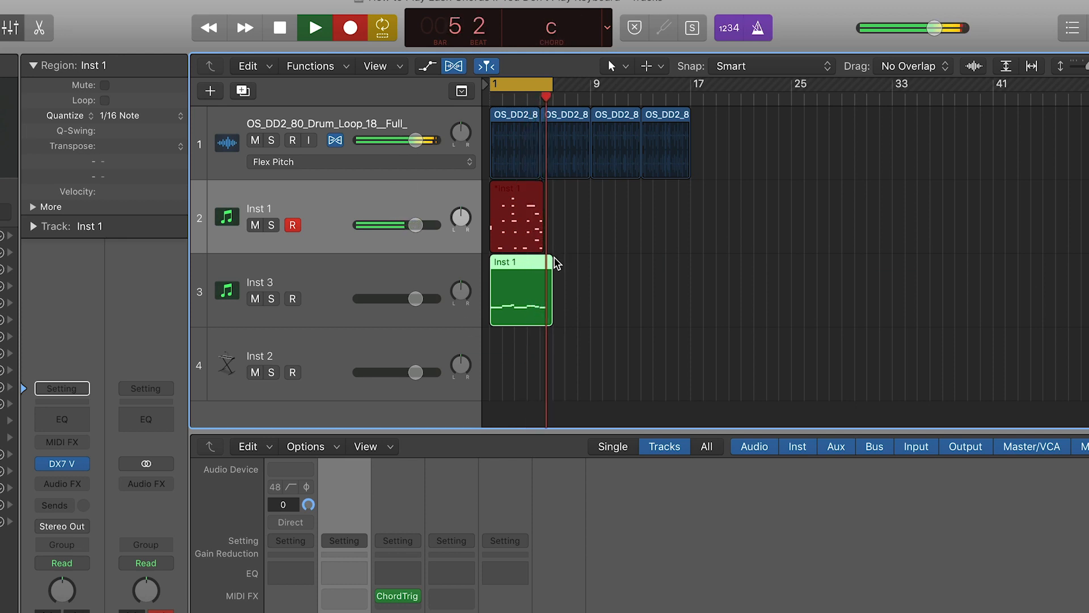
pyautogui.press('space')
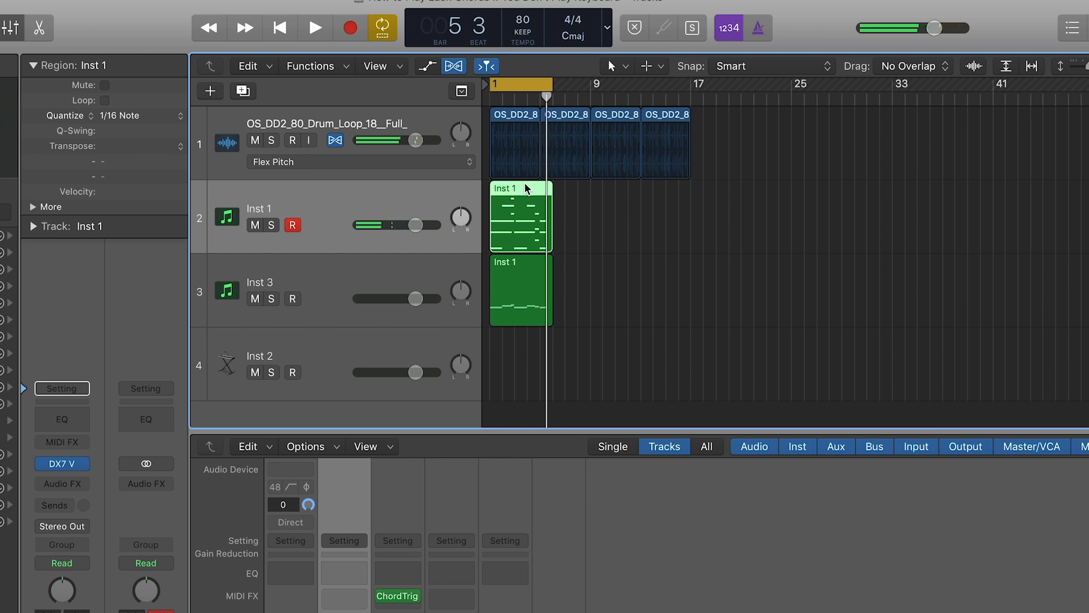
# Step: Open the new Inst 1 region in the Piano Roll, raise bar 4's last-chord A2 to B2, and play it back
pyautogui.press('p')
pyautogui.moveTo(930, 569); pyautogui.dragTo(908, 279)
pyautogui.scroll(3, 1014, 482)
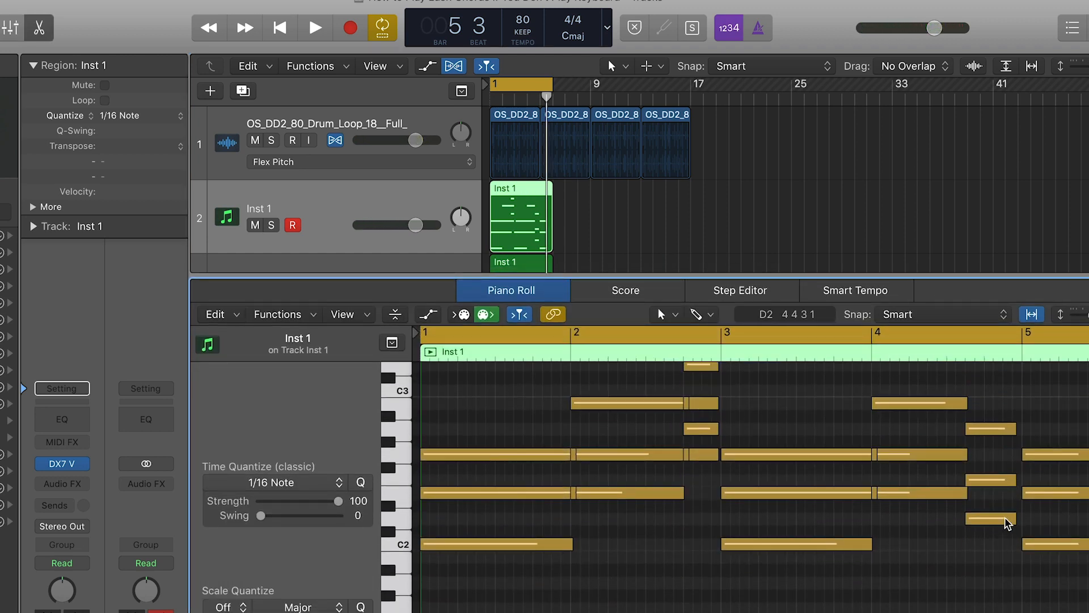
pyautogui.scroll(1, 1004, 470)
pyautogui.moveTo(990, 444); pyautogui.dragTo(990, 419)
pyautogui.press('space')
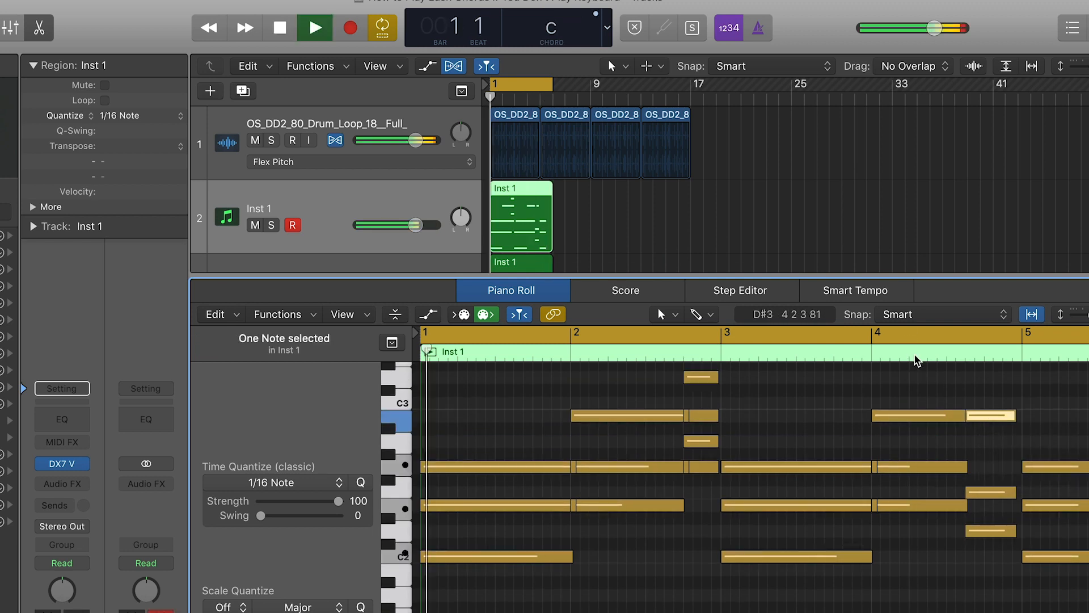
pyautogui.click(914, 356)
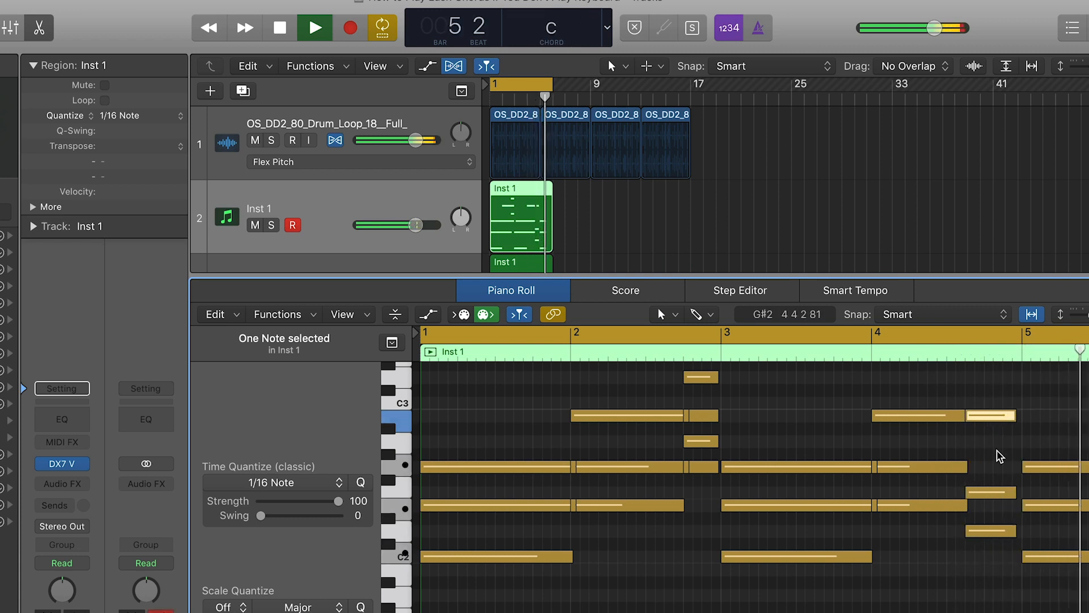
pyautogui.press('space')
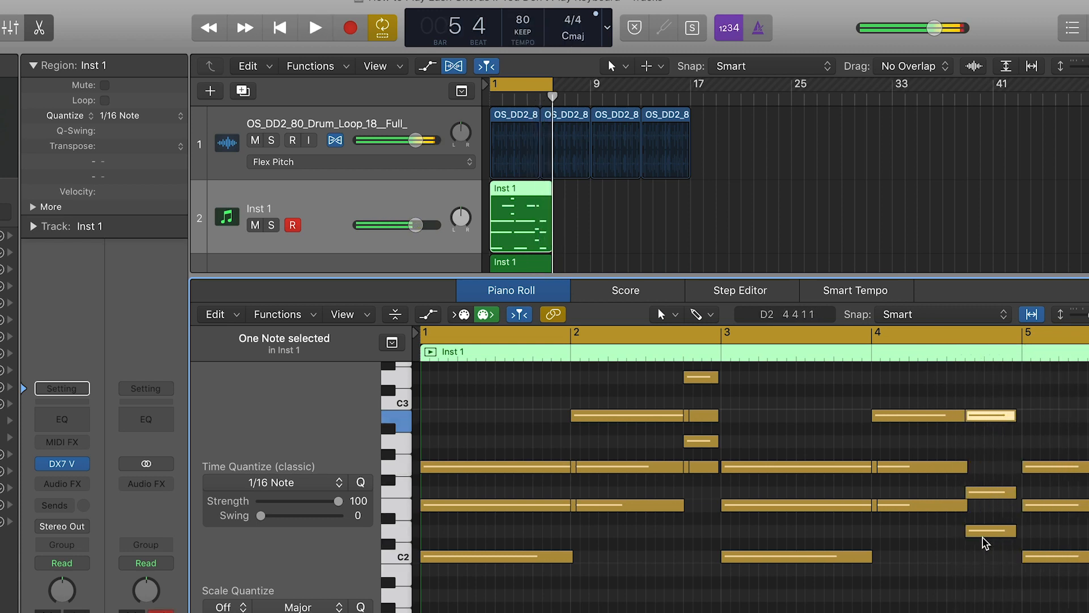
# Step: Raise the F2 note of bar 4's last chord to G2 and audition the edited progression from around bar 4
pyautogui.click(986, 531)
pyautogui.moveTo(993, 497); pyautogui.dragTo(992, 470)
pyautogui.click(947, 352)
pyautogui.press('space')
pyautogui.press('space')
pyautogui.click(909, 352)
pyautogui.press('space')
pyautogui.click(909, 353)
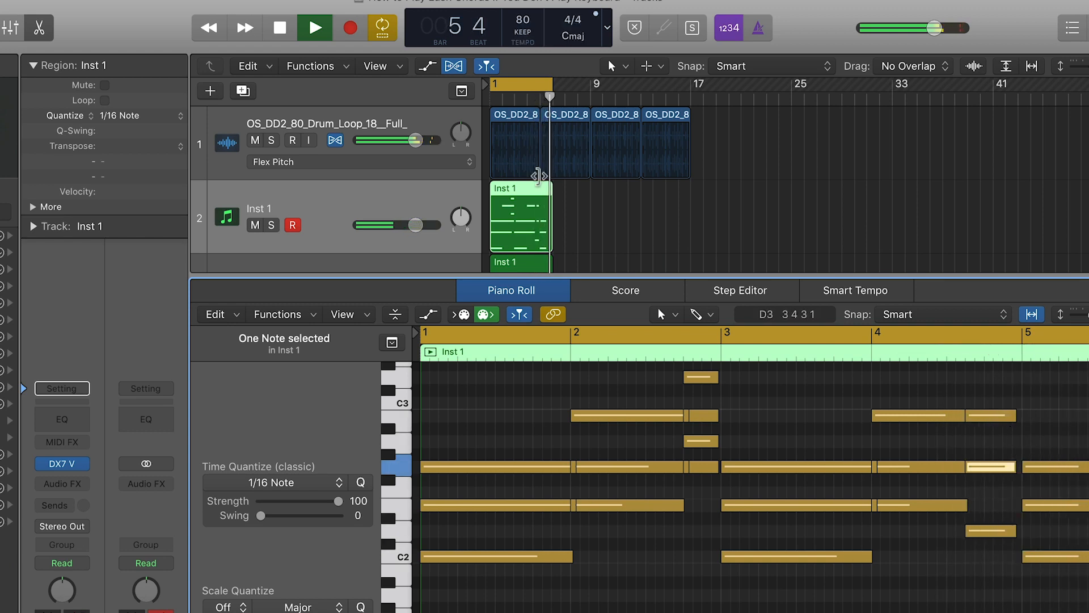
pyautogui.press('space')
pyautogui.click(509, 211)
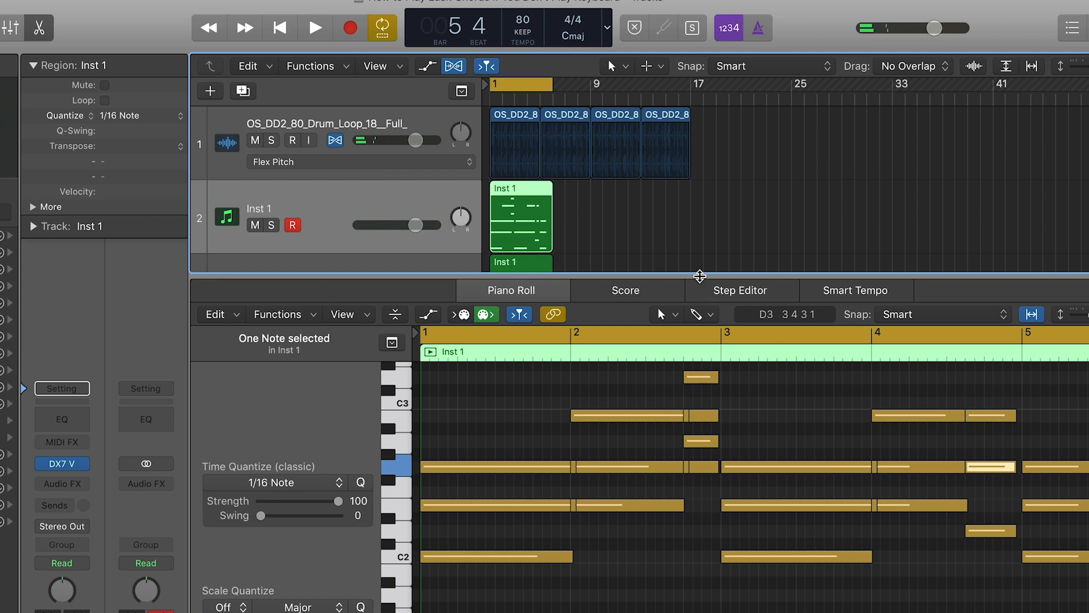
pyautogui.press('p')
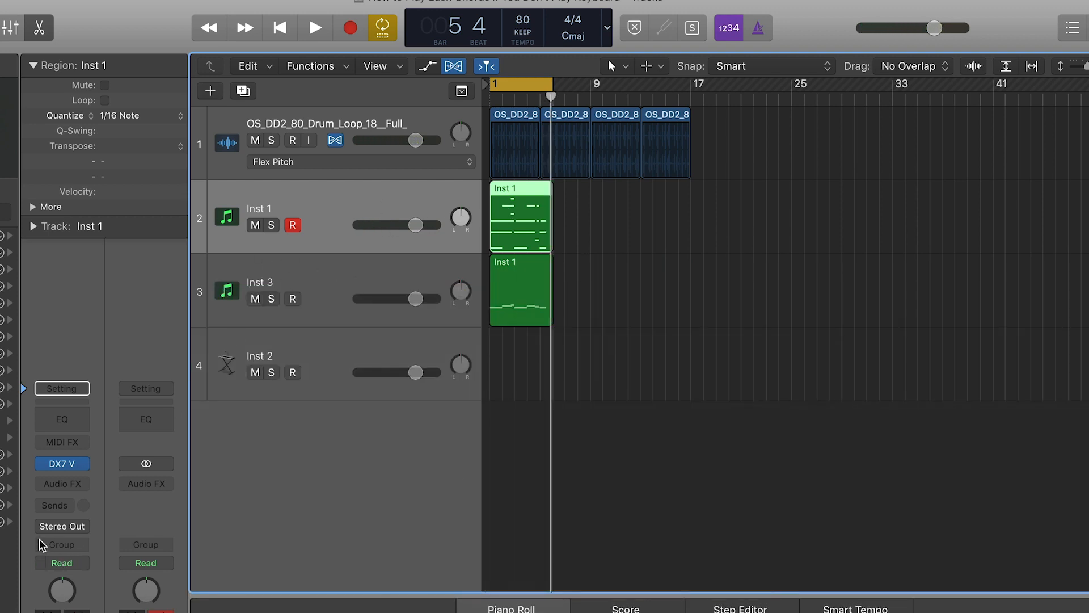
# Step: Select Inst 3, choose the stereo External Instrument utility for it, and check the plug-in's MIDI destination and channel
pyautogui.click(338, 300)
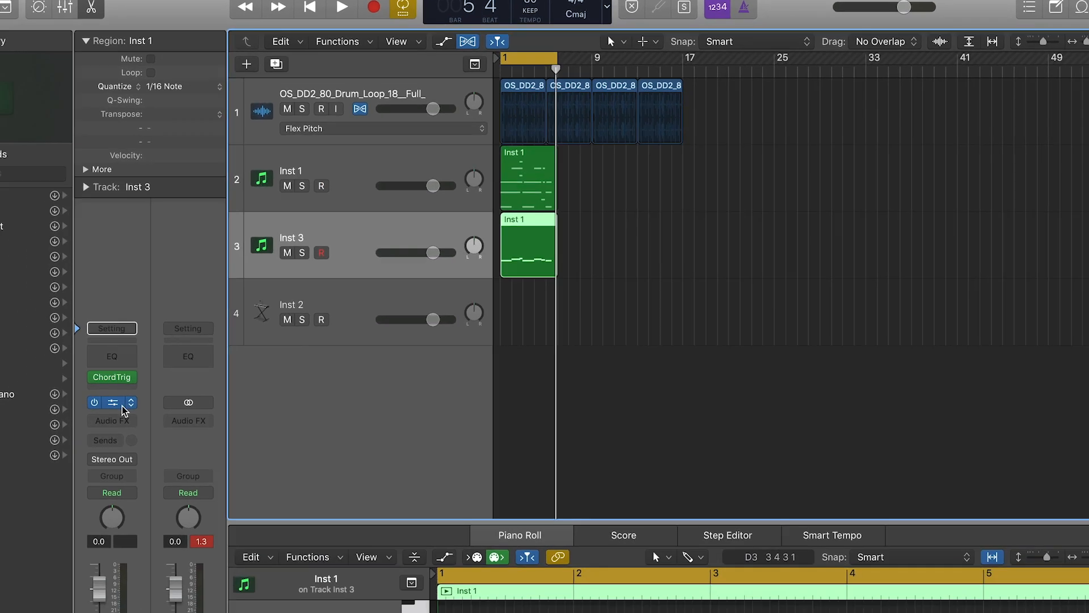
pyautogui.click(84, 465)
pyautogui.moveTo(210, 583)
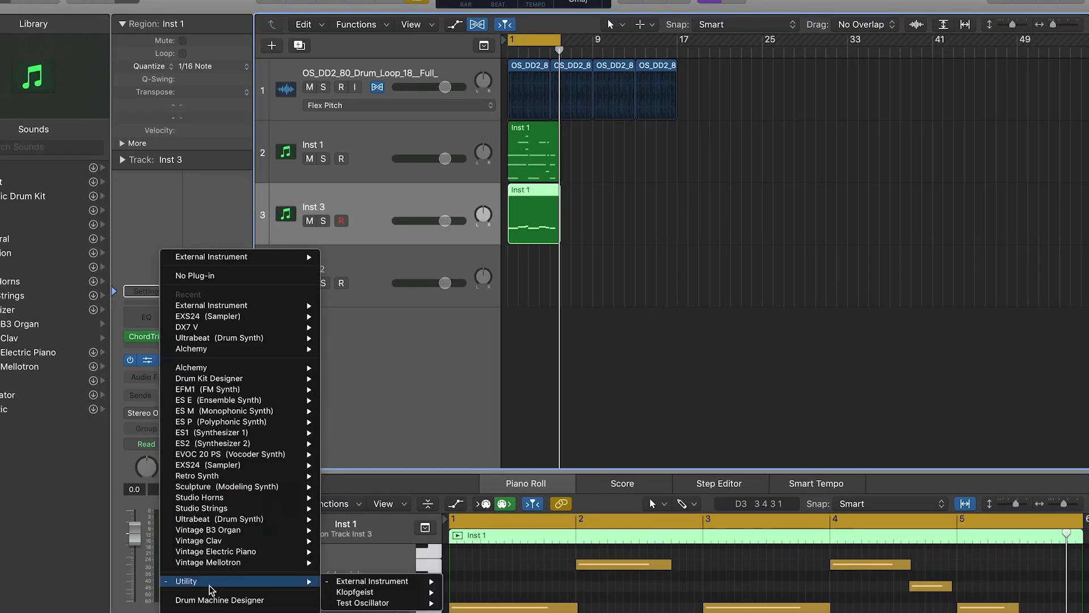
pyautogui.moveTo(371, 582)
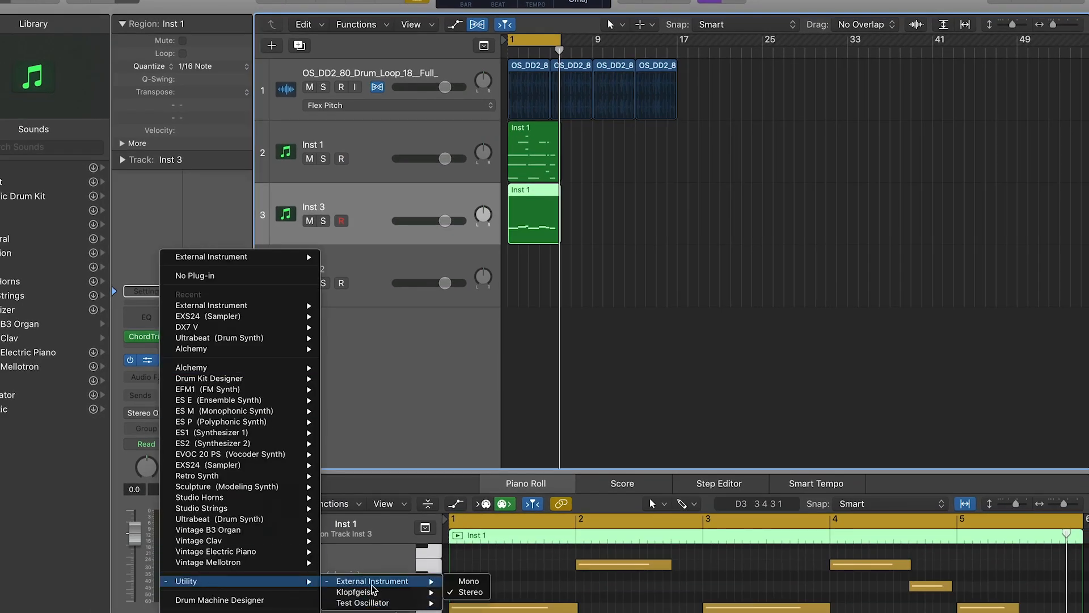
pyautogui.click(470, 591)
pyautogui.click(146, 364)
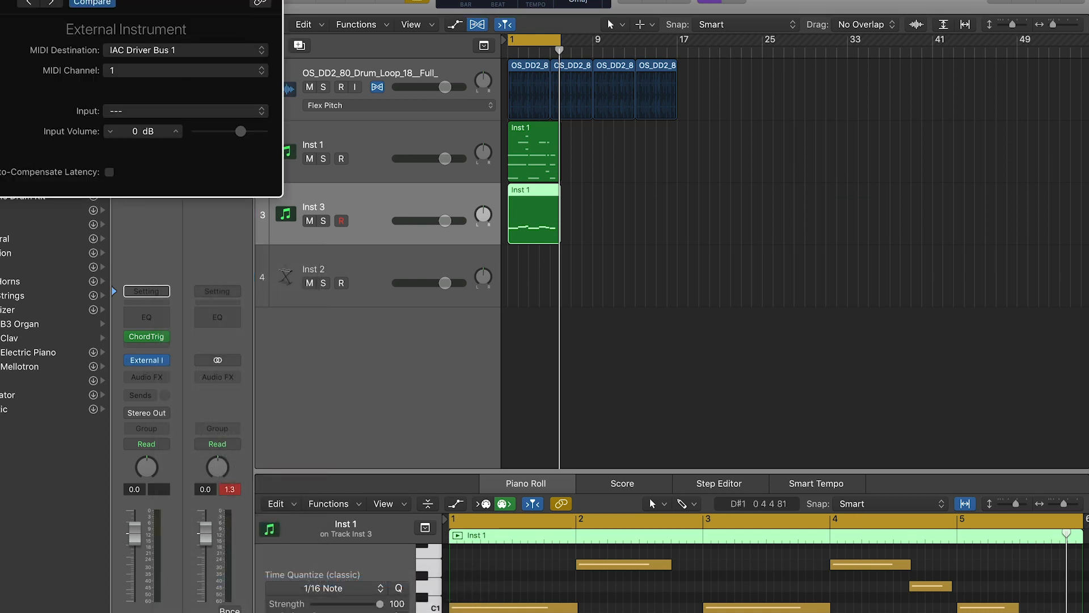
pyautogui.press('super+w')
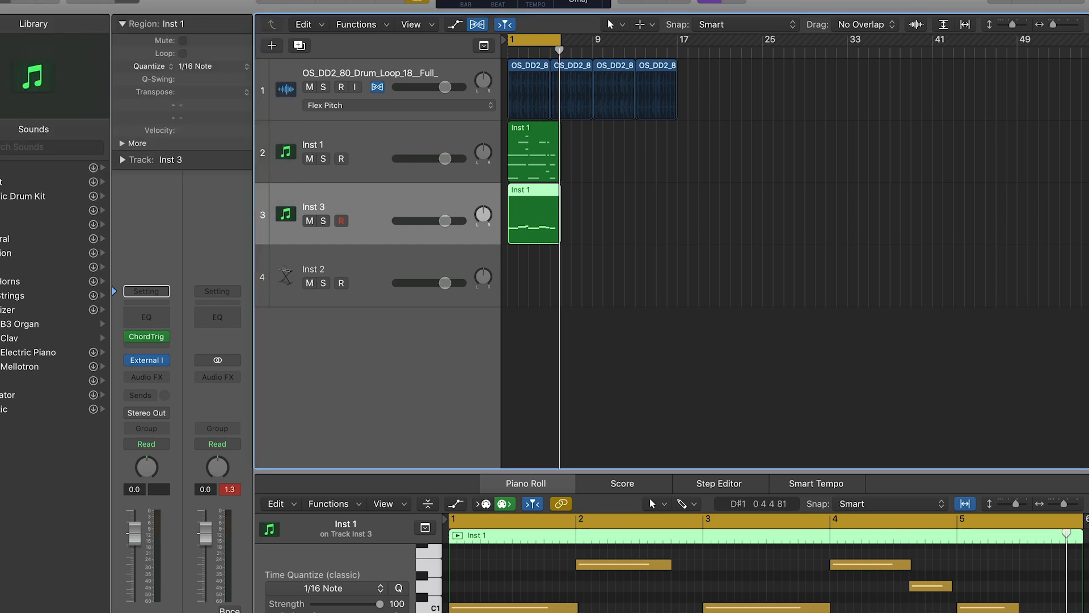
# Step: Zoom the arrangement in on bars 1 and 2 and place the playhead at the start of bar 1
pyautogui.click(513, 49)
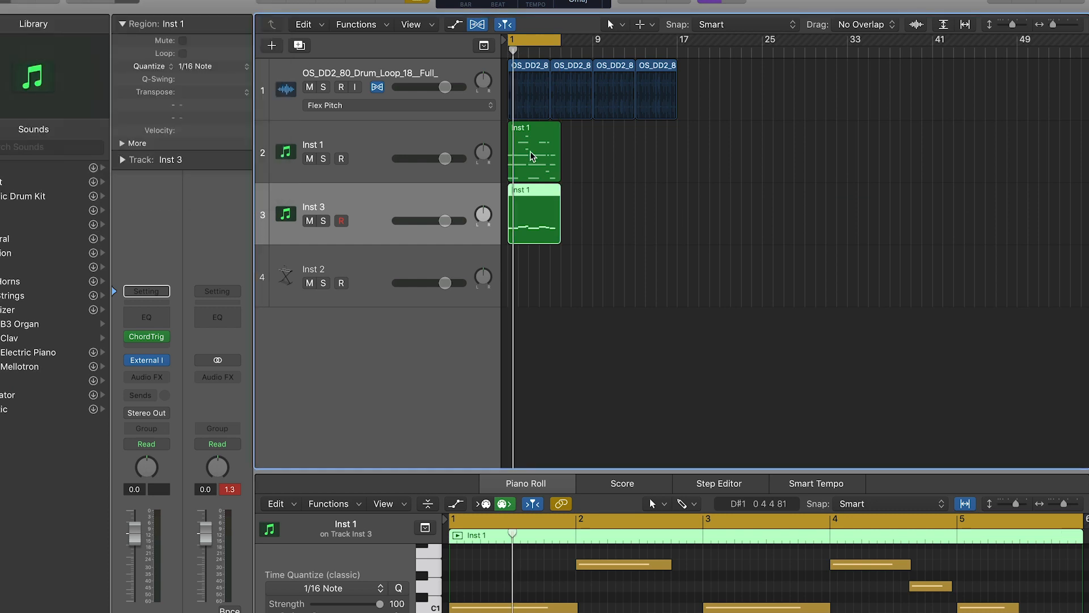
pyautogui.press('super+Right')
pyautogui.press('super+Right')
pyautogui.press('super+Right')
pyautogui.press('super+Right')
pyautogui.hscroll(-5, 527, 199)
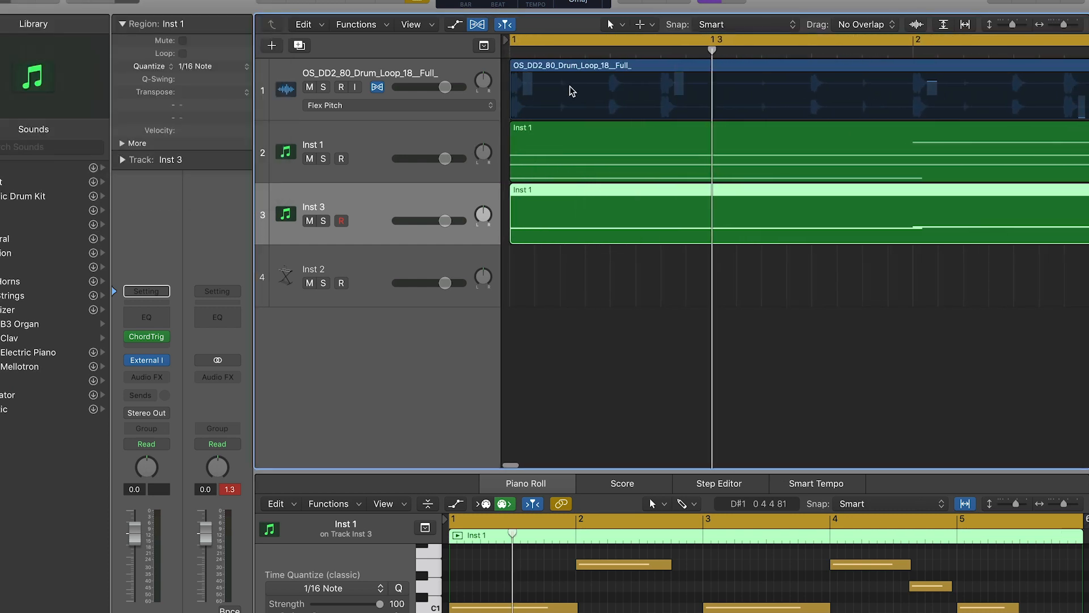
pyautogui.click(508, 49)
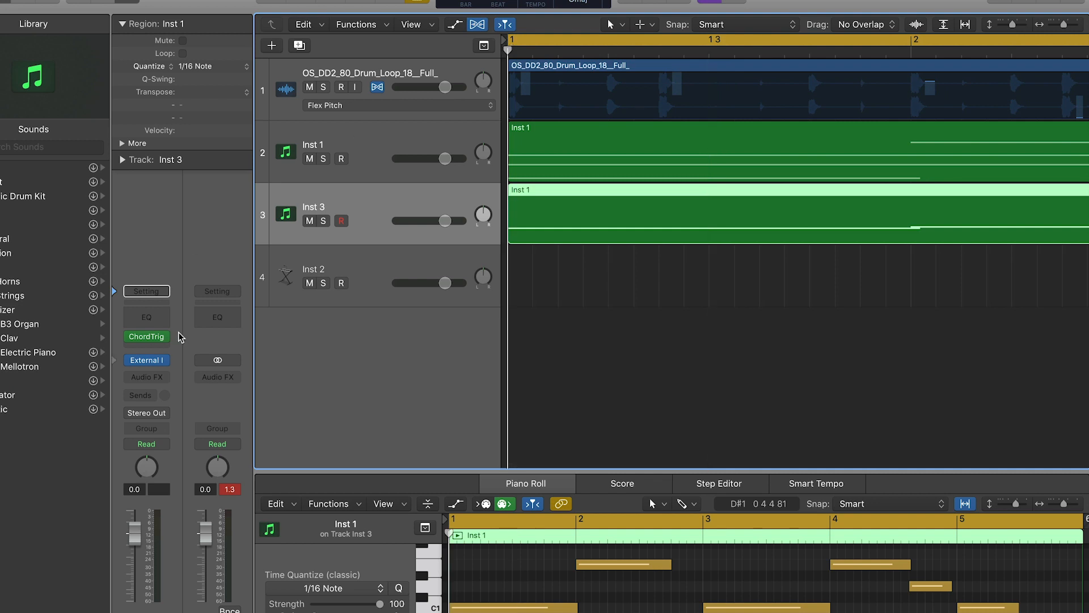
# Step: Inspect the Chord Trigger preset and trigger key range on Inst 3, and close the plug-in window
pyautogui.click(152, 338)
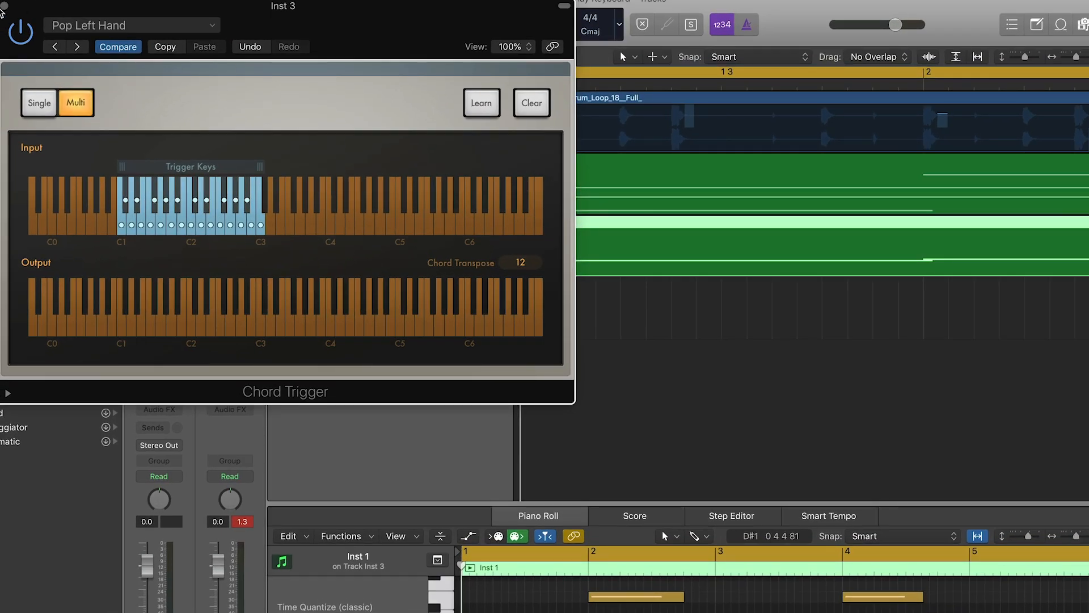
pyautogui.click(3, 5)
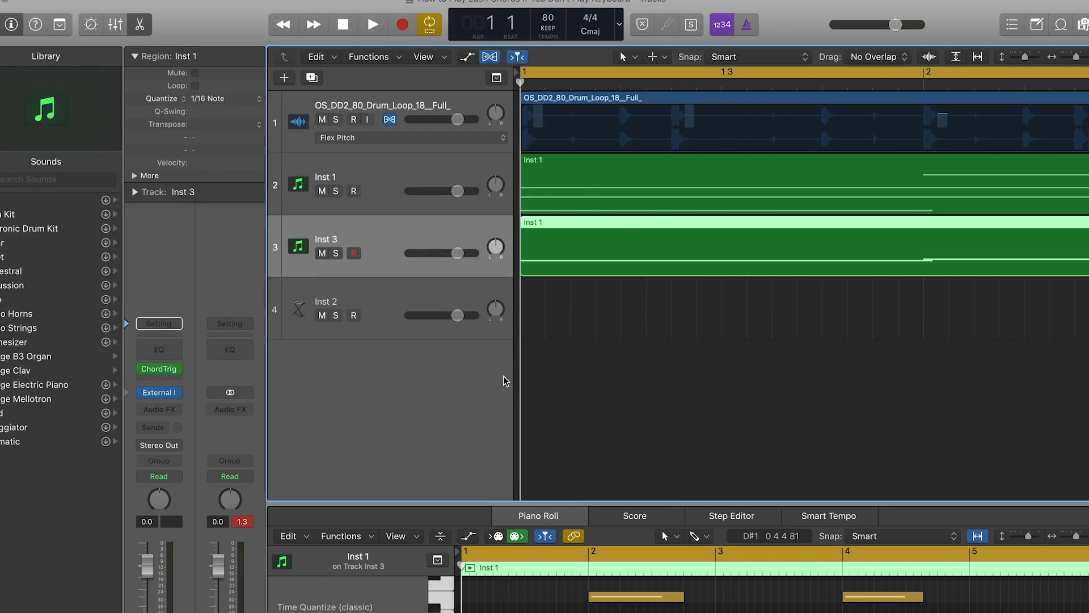